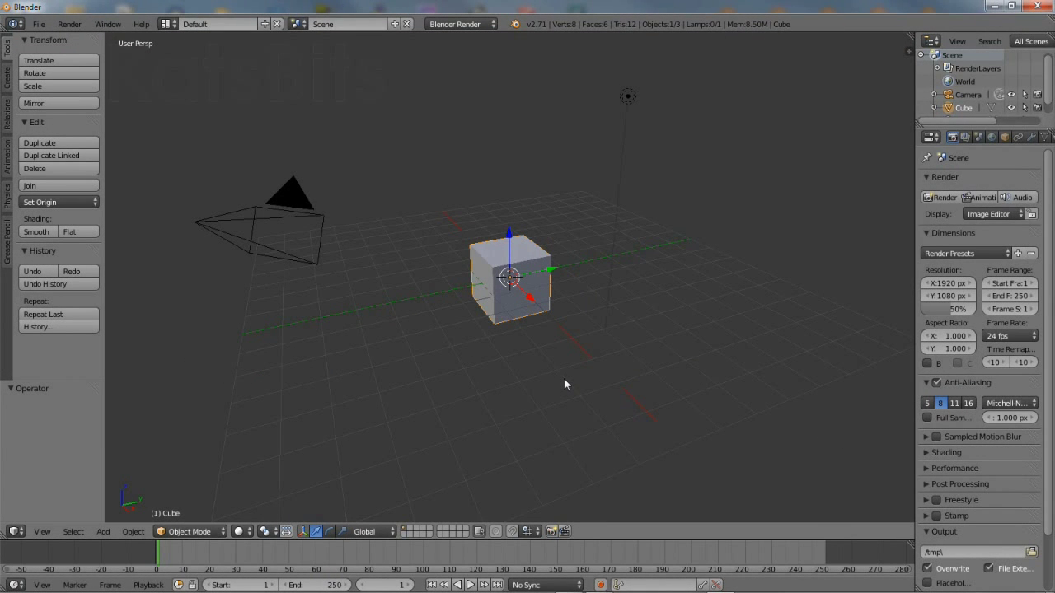
mouse_move(550, 363)
middle_mouse_down()
mouse_move(417, 349)
mouse_move(623, 341)
mouse_move(533, 358)
middle_mouse_up()
middle_click_drag(440, 351, 465, 356)
scroll(467, 356, "up", 8)
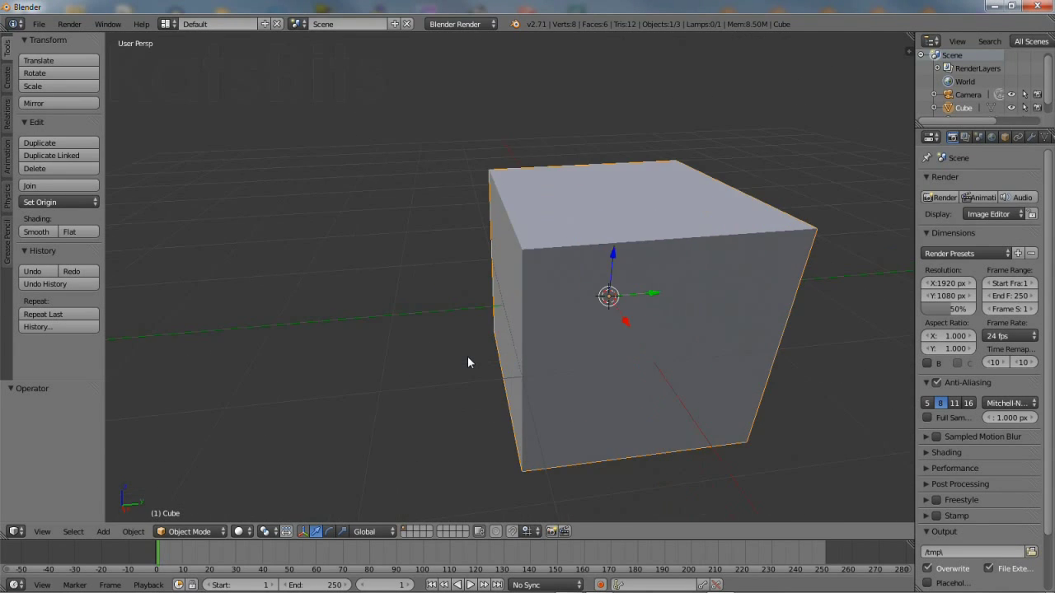
scroll(467, 363, "down", 9)
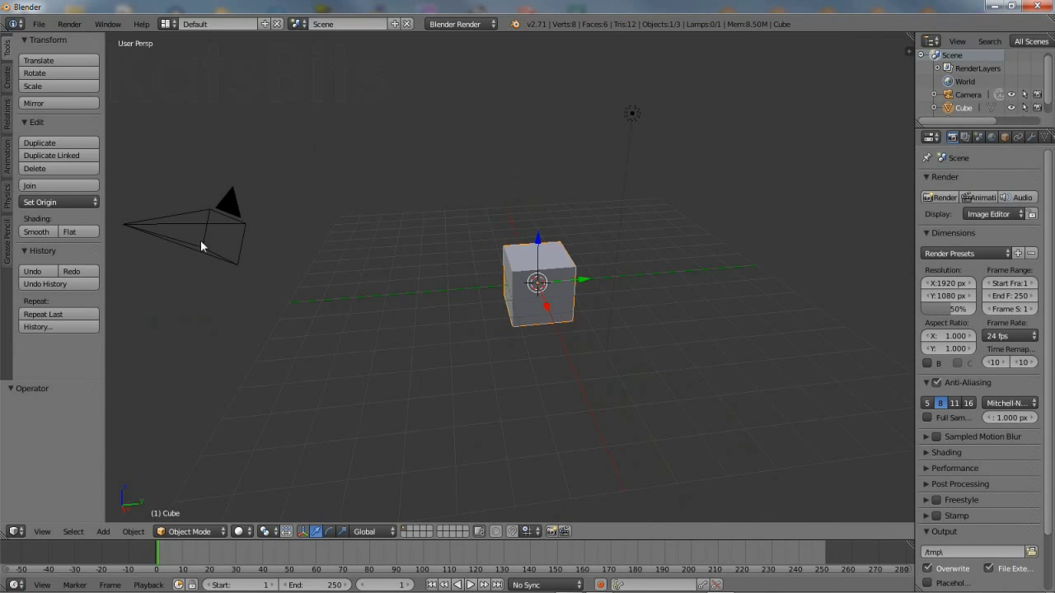
key("ctrl+alt+KP_0")
middle_click_drag(323, 366, 202, 370)
Start a new scene by reloading the start-up file
left_click(40, 24)
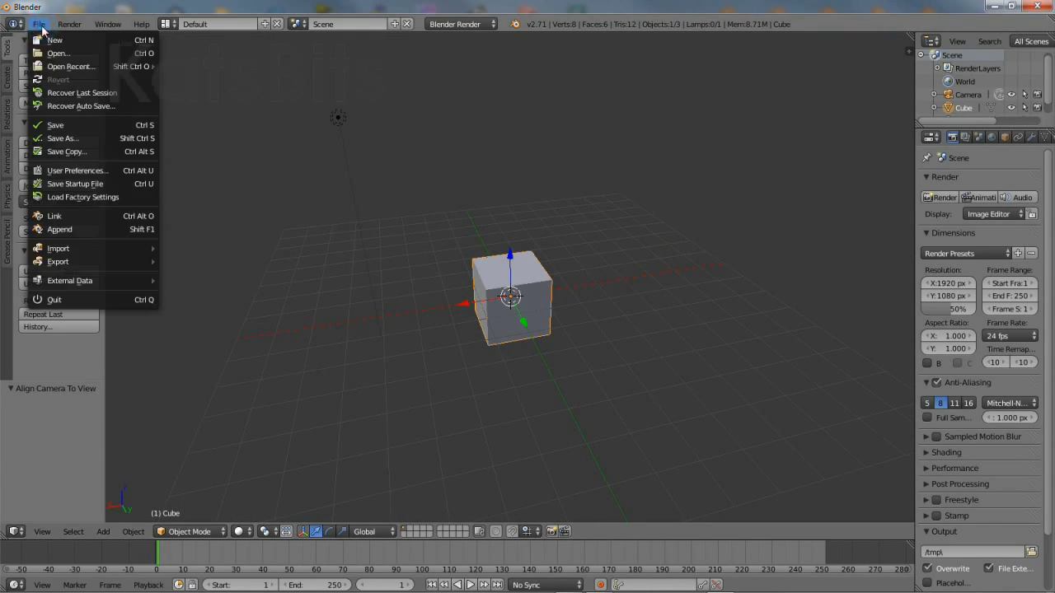
left_click(54, 40)
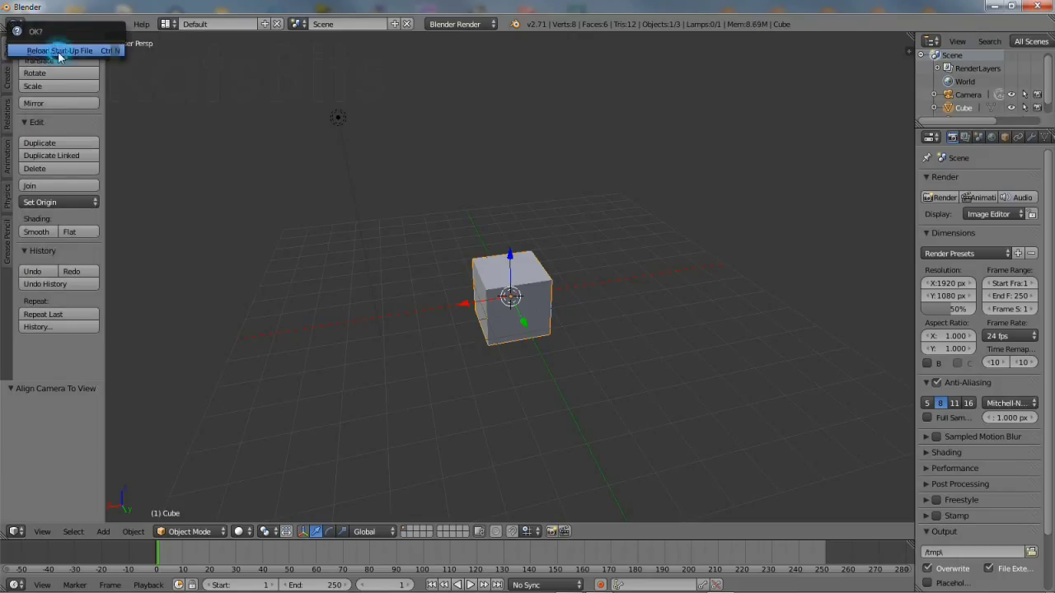
left_click(58, 51)
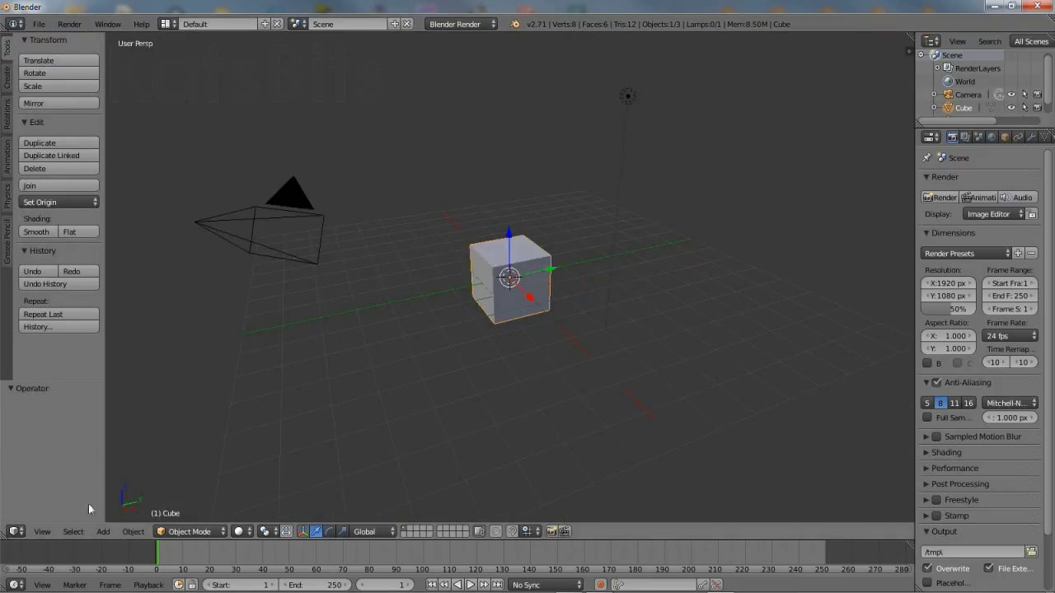
Frame the default cube closely and look at it from the front view and at an angle
left_click(42, 531)
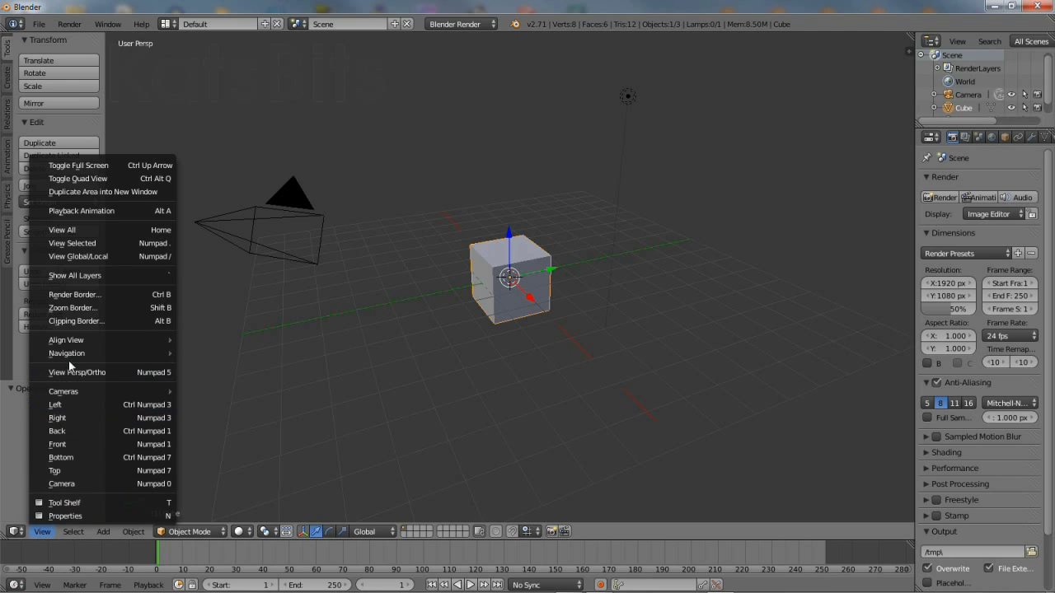
mouse_move(106, 343)
left_click(257, 399)
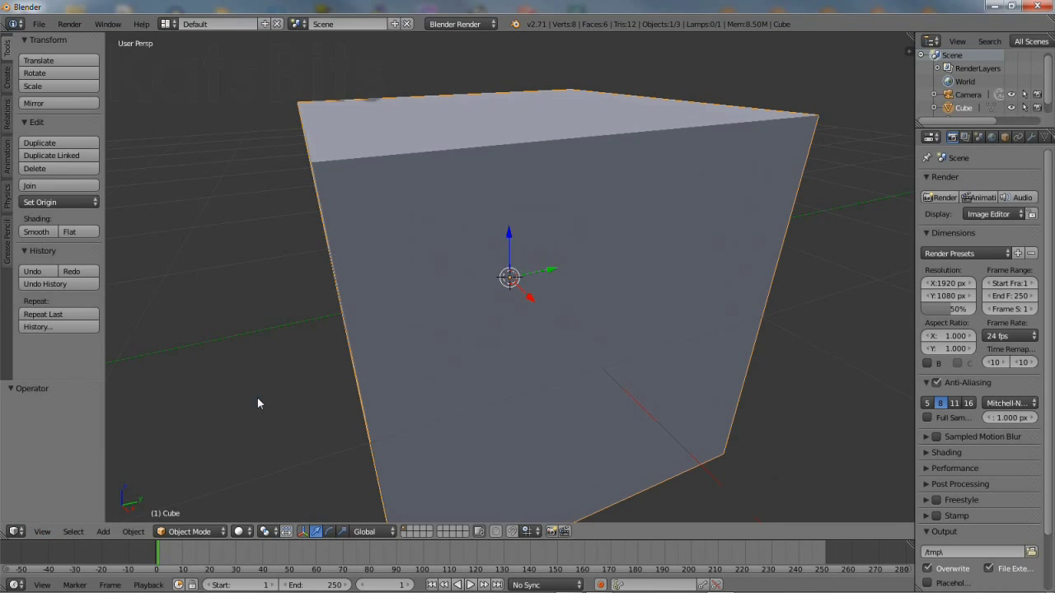
scroll(258, 397, "down", 4)
middle_click_drag(258, 397, 301, 389)
left_click(41, 532)
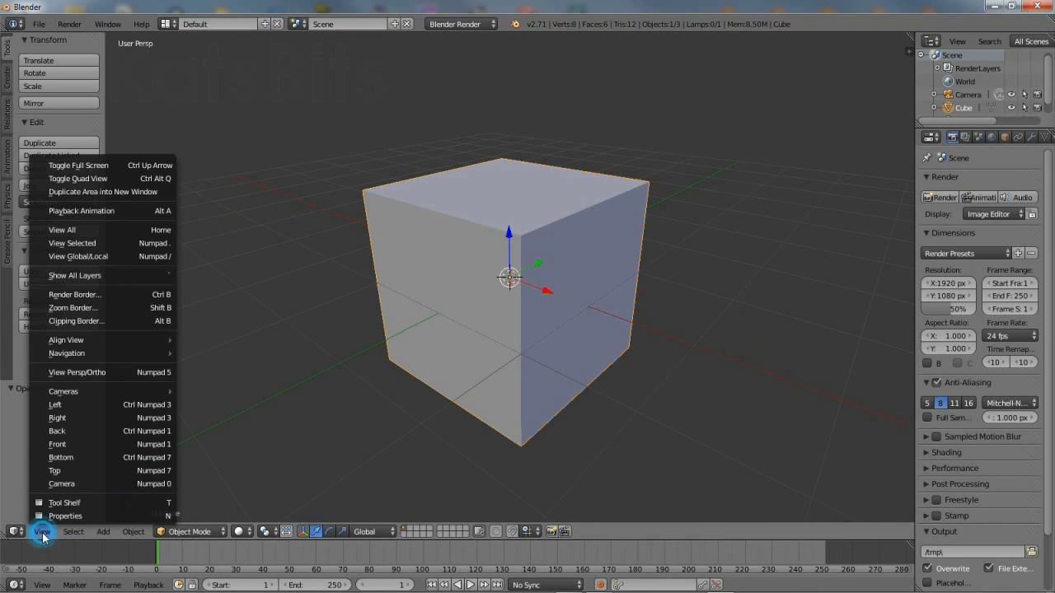
left_click(66, 444)
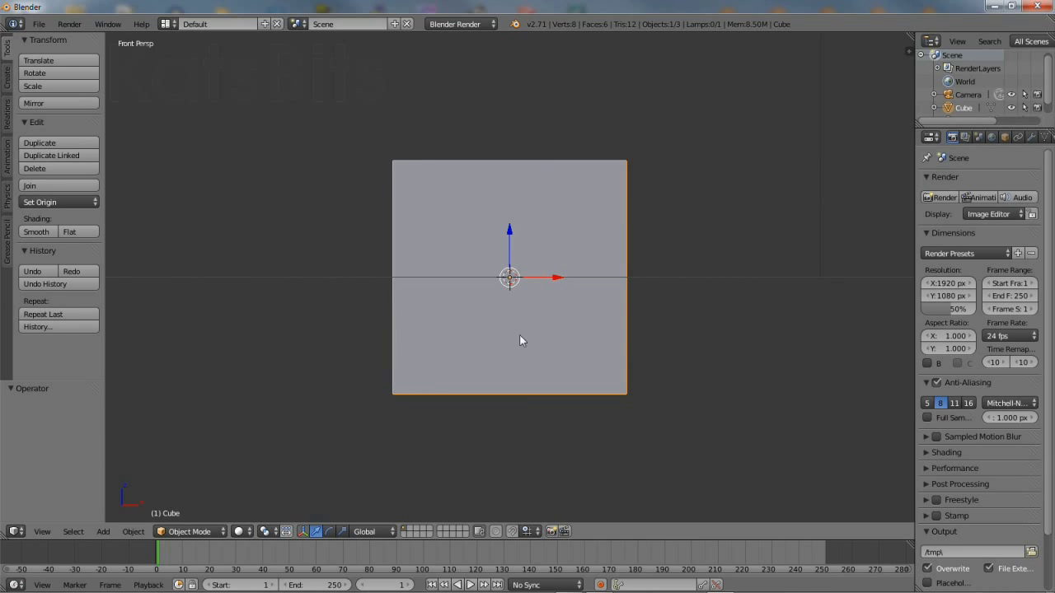
middle_click_drag(505, 331, 436, 375)
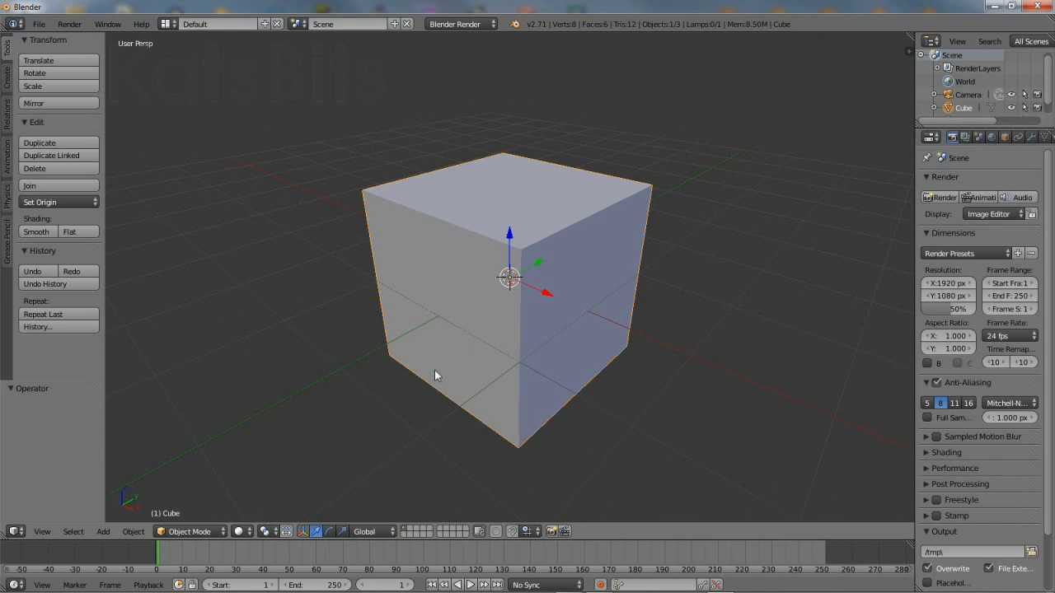
Switch the cube to Edit Mode and add one vertical loop cut through the middle of its front face
left_click(189, 531)
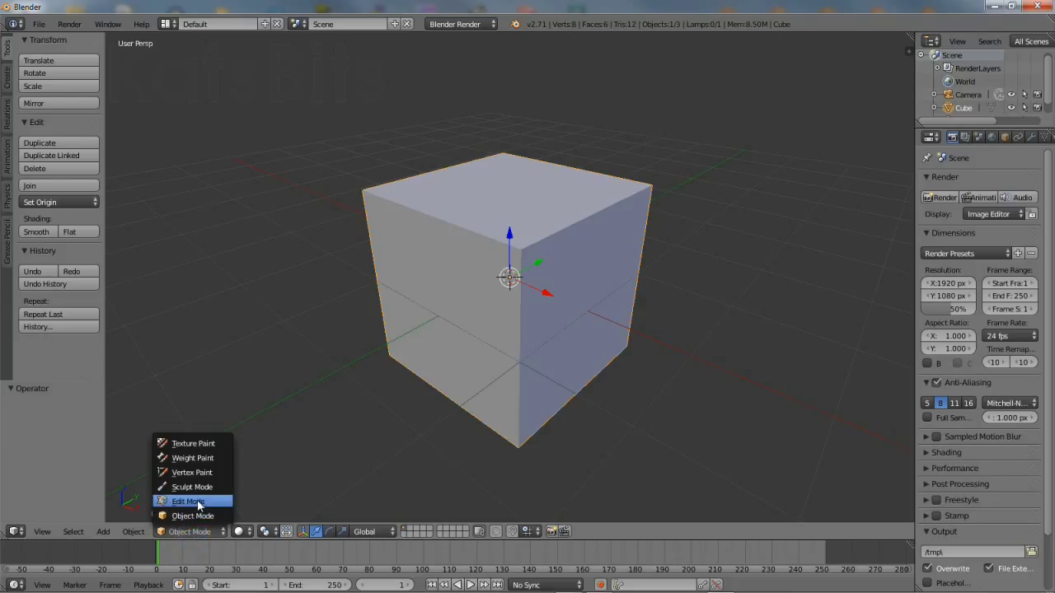
left_click(196, 502)
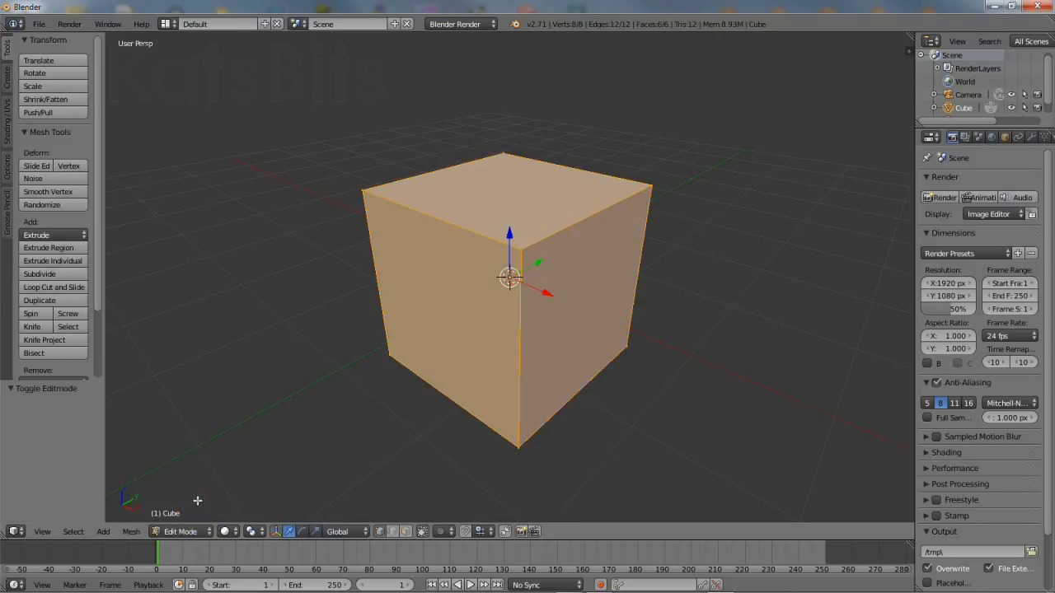
left_click(76, 288)
left_click(439, 216)
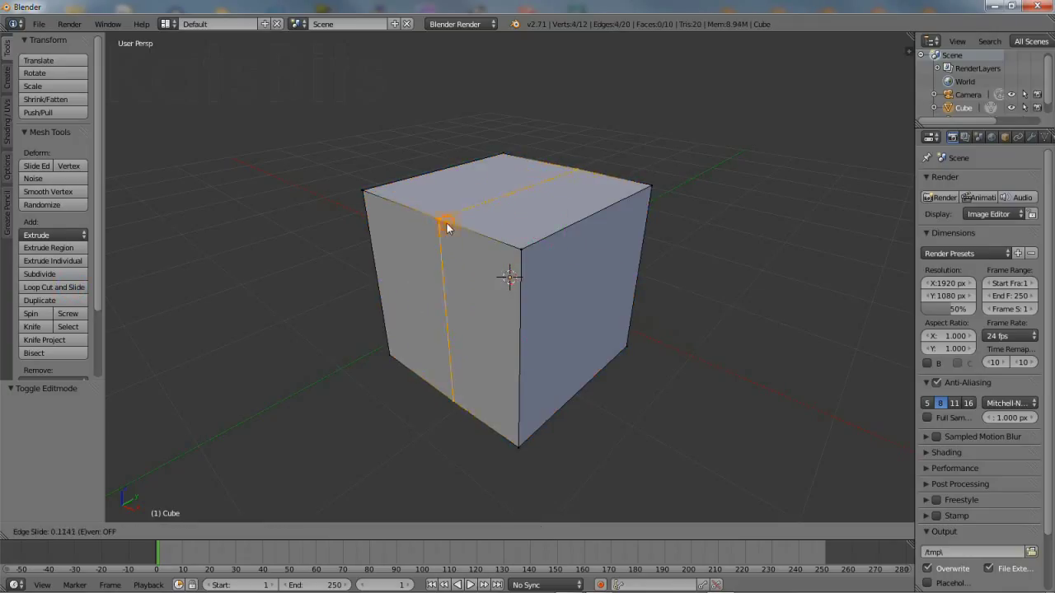
left_click(447, 223)
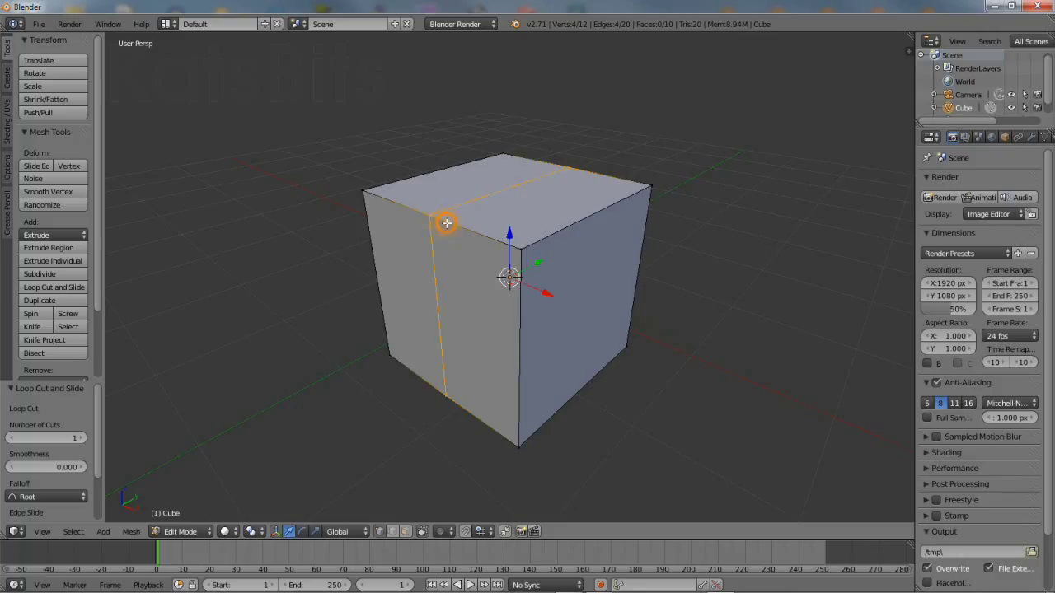
Add one vertical loop cut through the middle of the cube's right side face, crossing the first cut on top
left_click(74, 288)
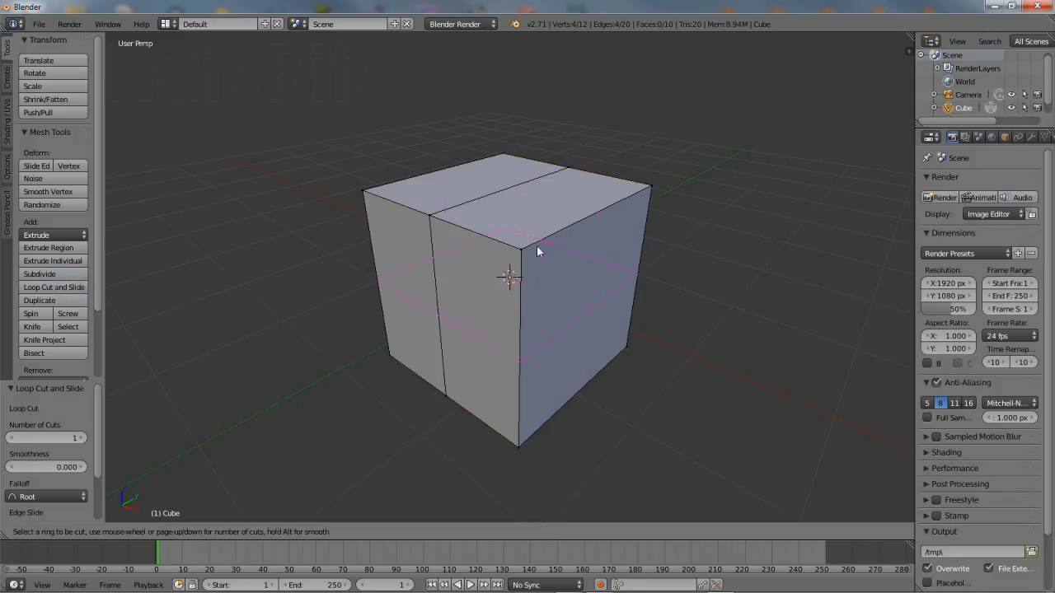
left_click(585, 224)
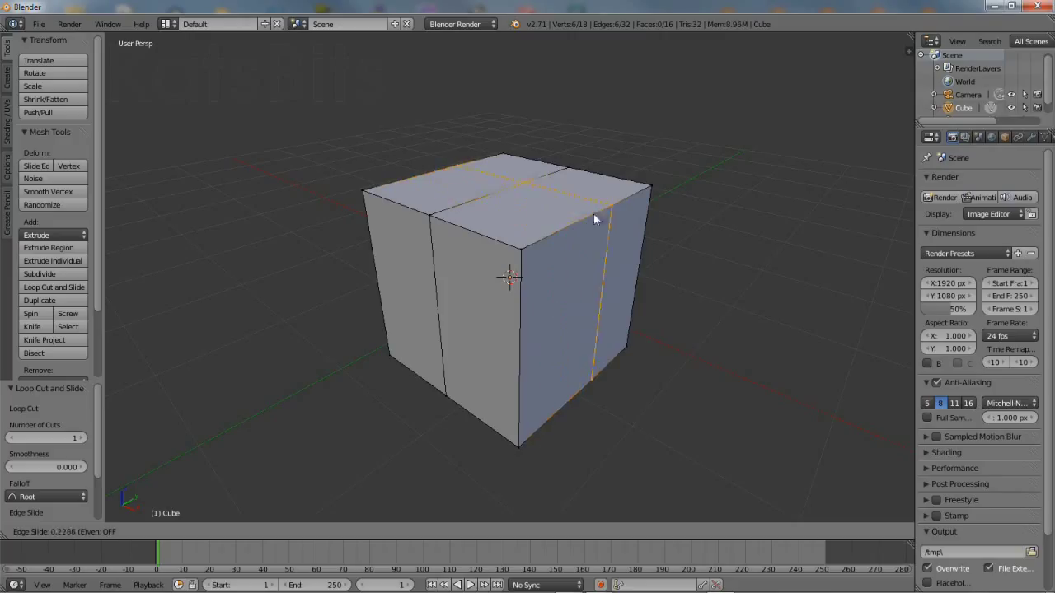
left_click(565, 228)
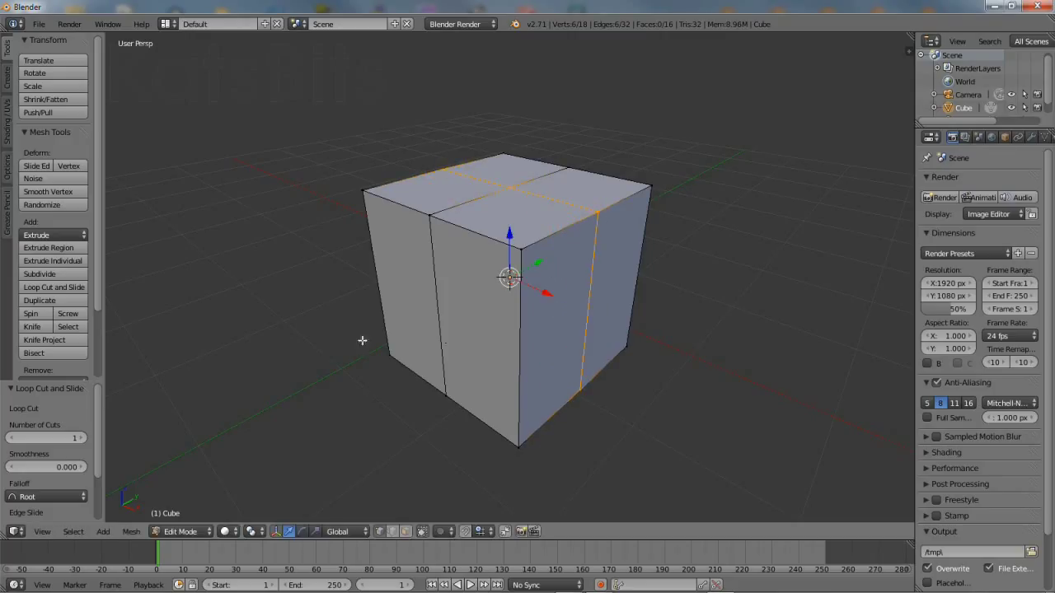
Add two more vertical loop cuts on the front face, sliding one close to each outer vertical edge
left_click(66, 286)
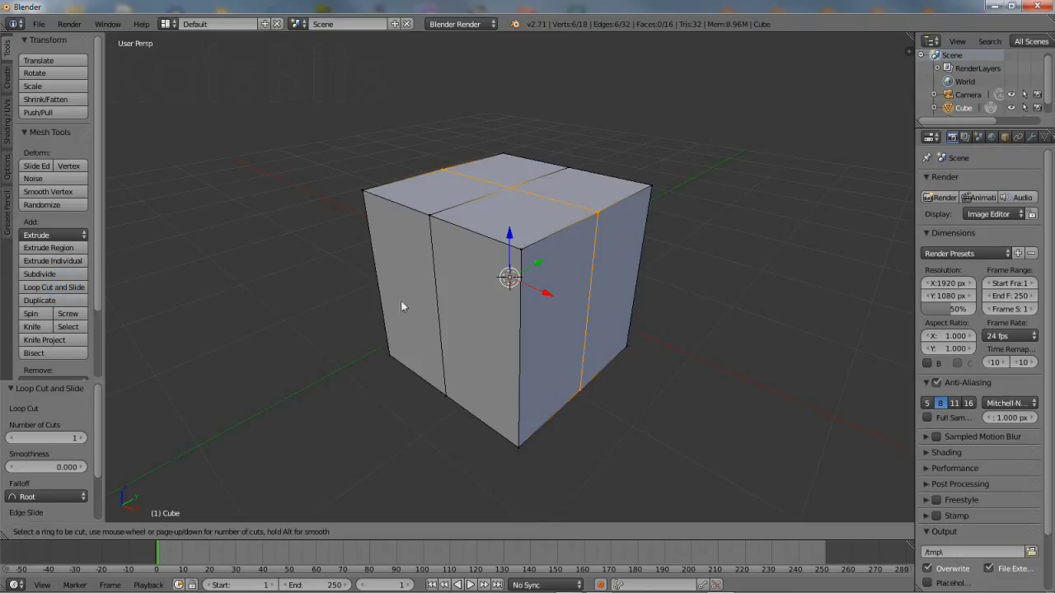
left_click(454, 219)
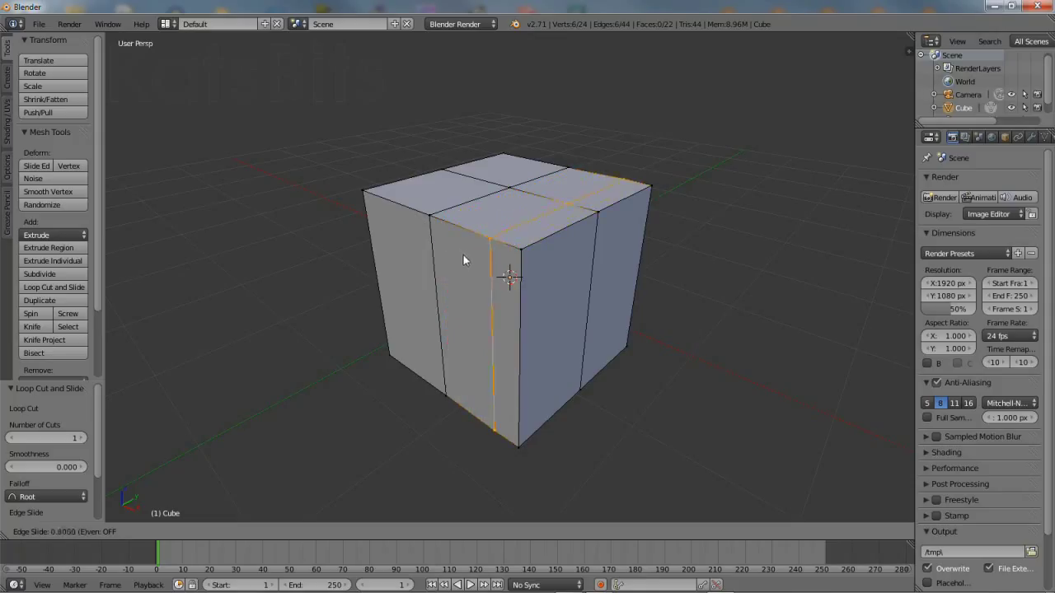
left_click(468, 258)
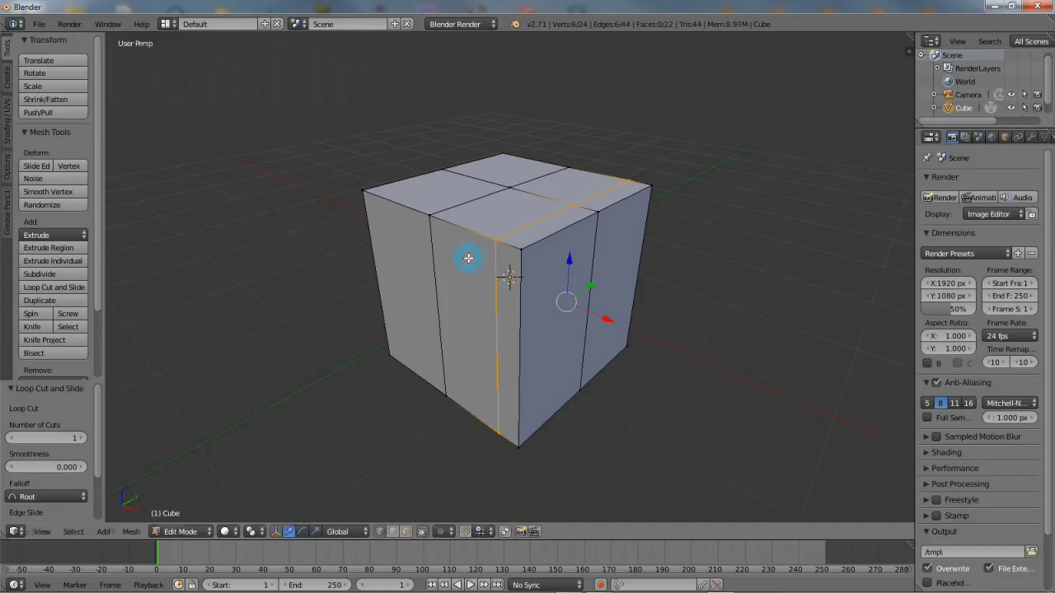
middle_click_drag(404, 244, 436, 264)
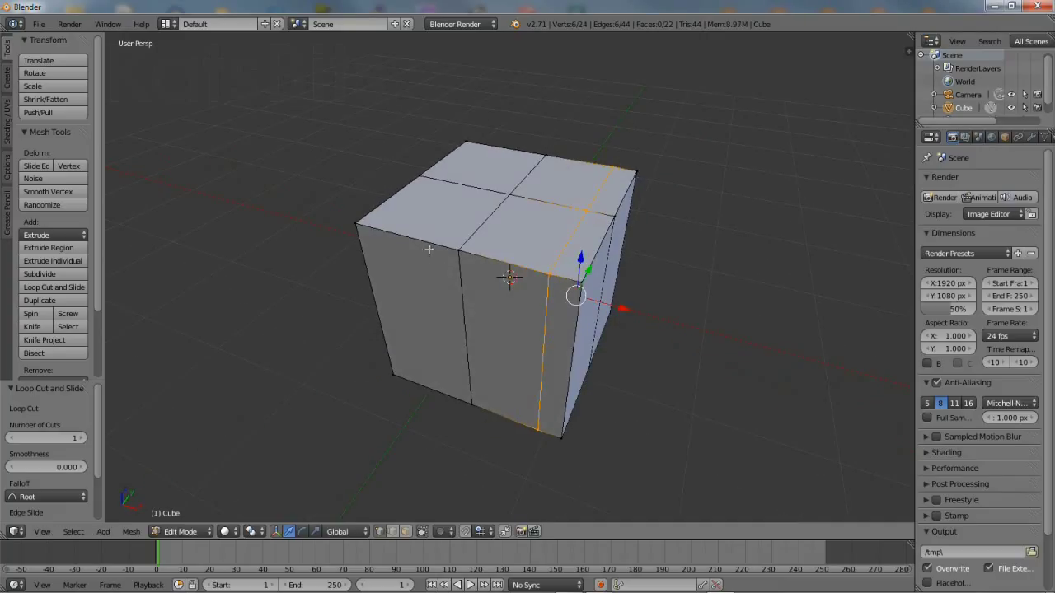
left_click(64, 287)
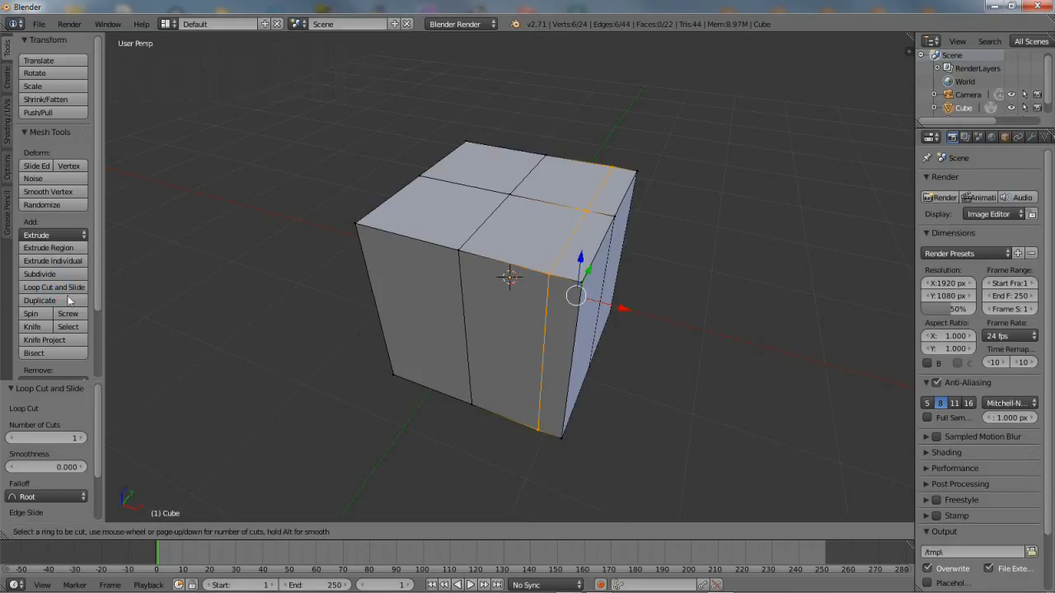
left_click(410, 244)
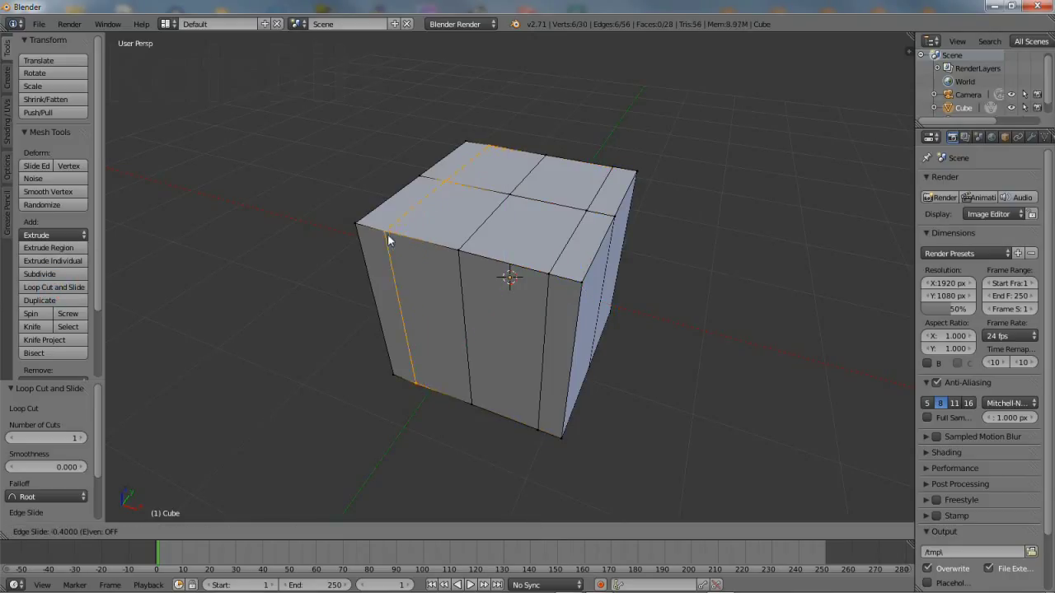
left_click(384, 235)
Add two more vertical loop cuts on the right side face, sliding each by 0.5 toward its outer vertical edge
middle_click_drag(529, 354, 468, 385)
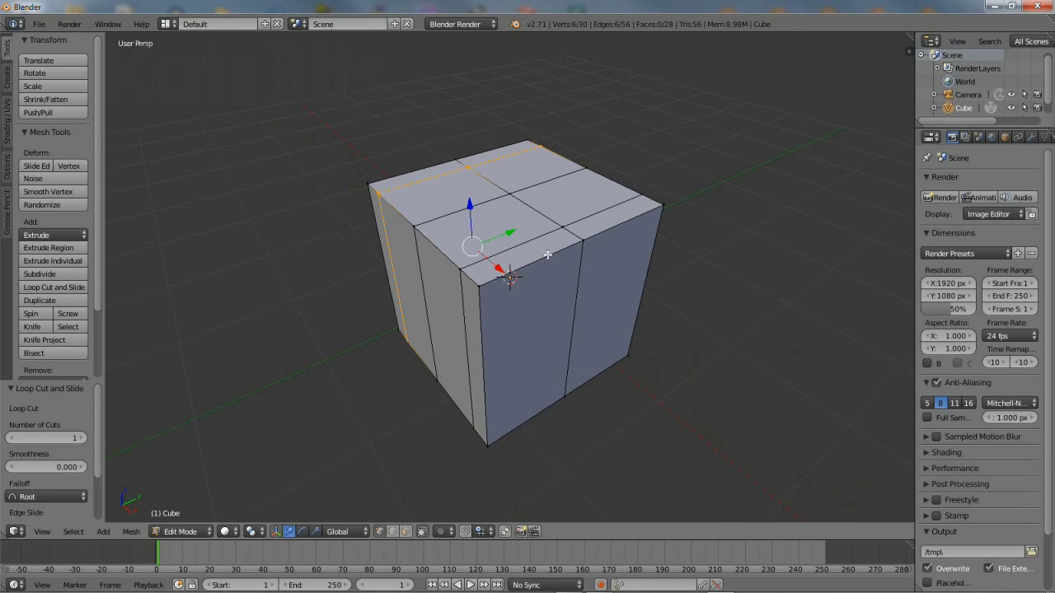
left_click(84, 289)
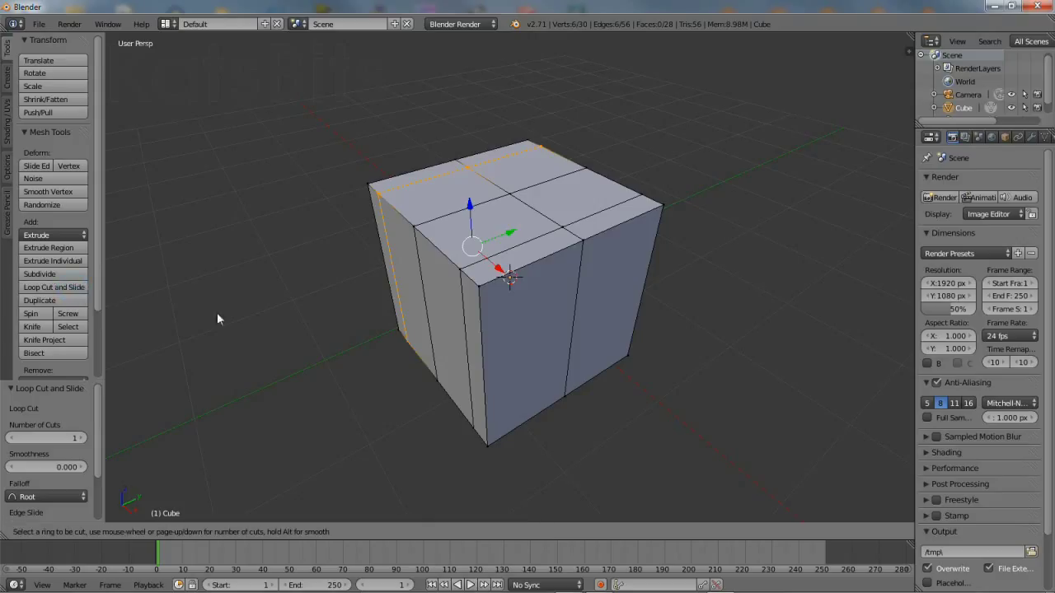
left_click(513, 261)
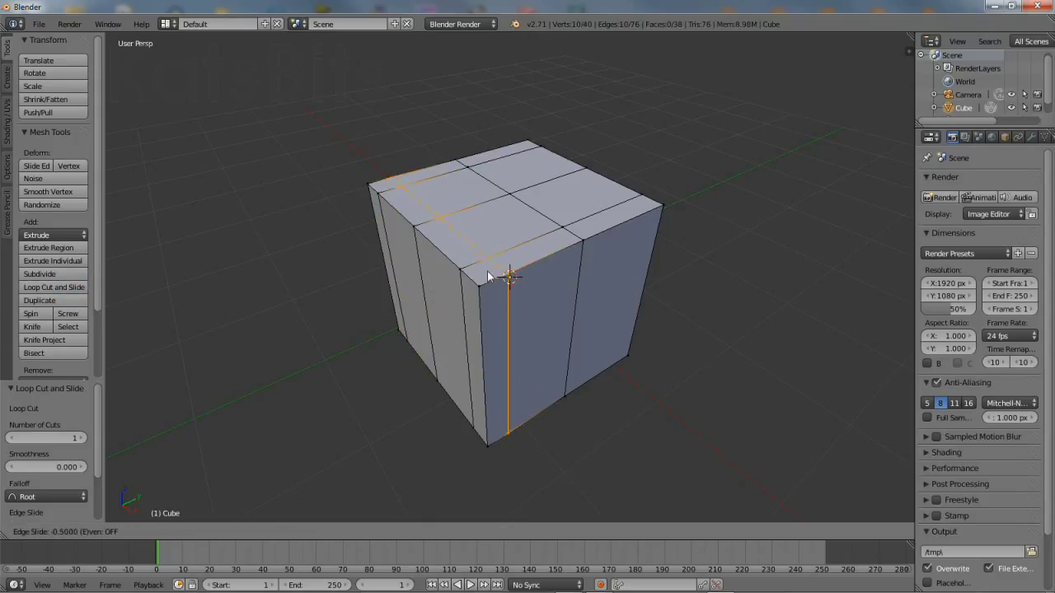
left_click(488, 276)
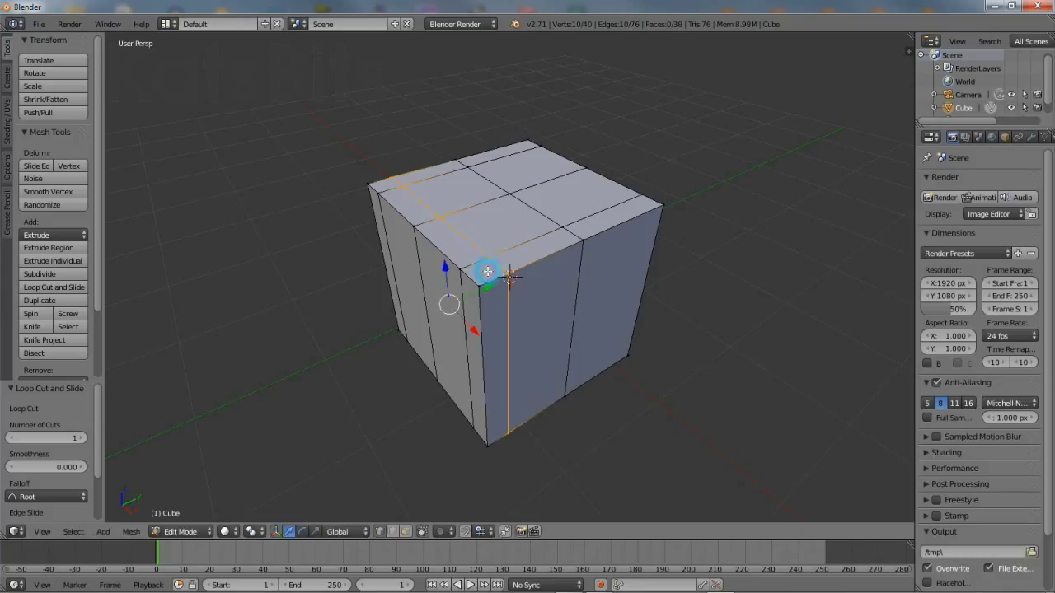
left_click(73, 286)
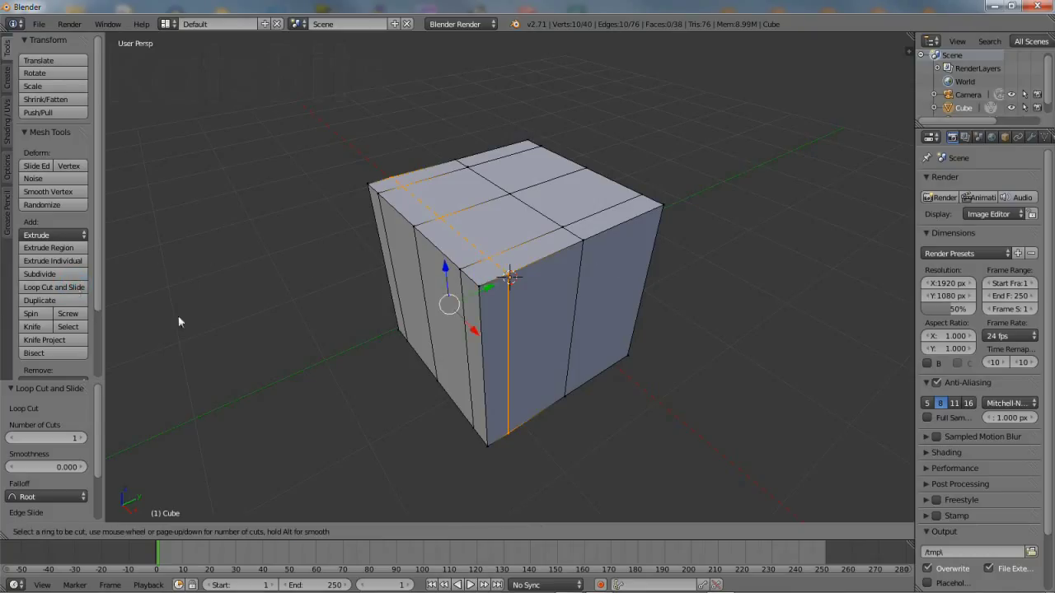
left_click(604, 224)
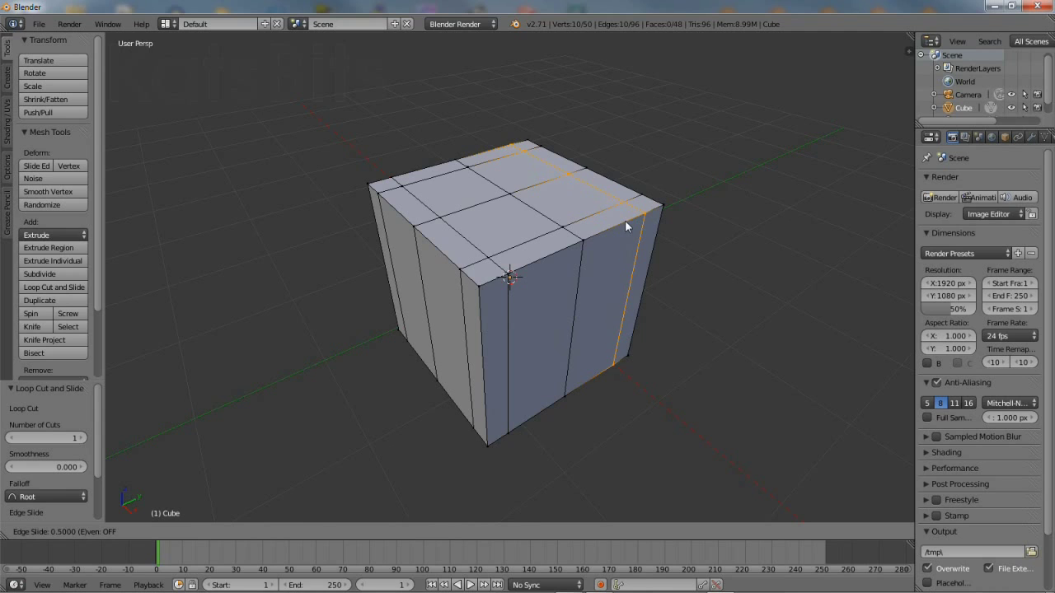
left_click(625, 220)
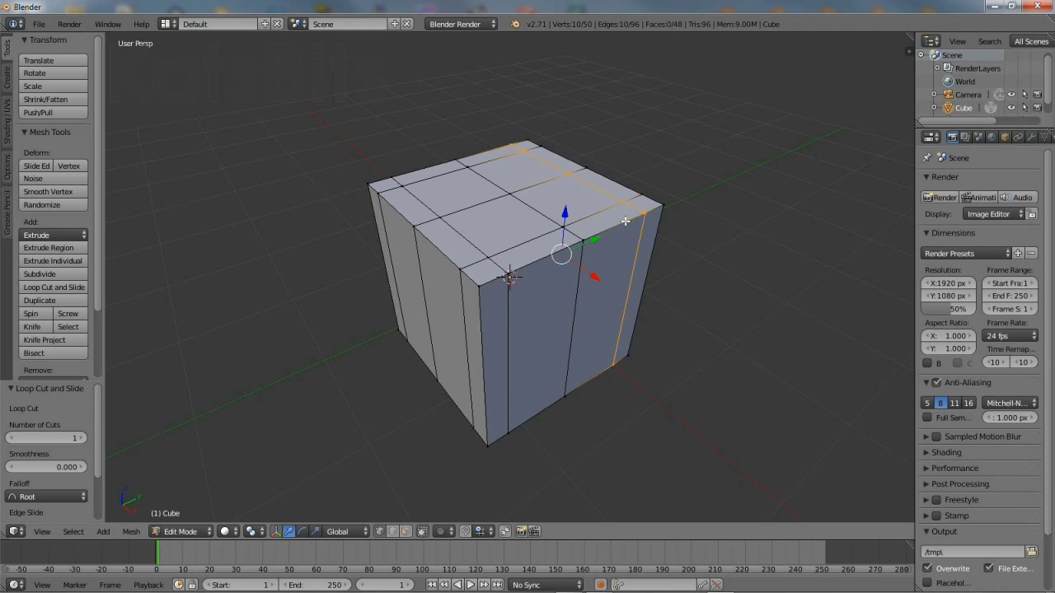
Save the model as simple chair.blend in the F:\Models\TUTORIALS\simple chair folder
middle_click_drag(497, 385, 487, 359)
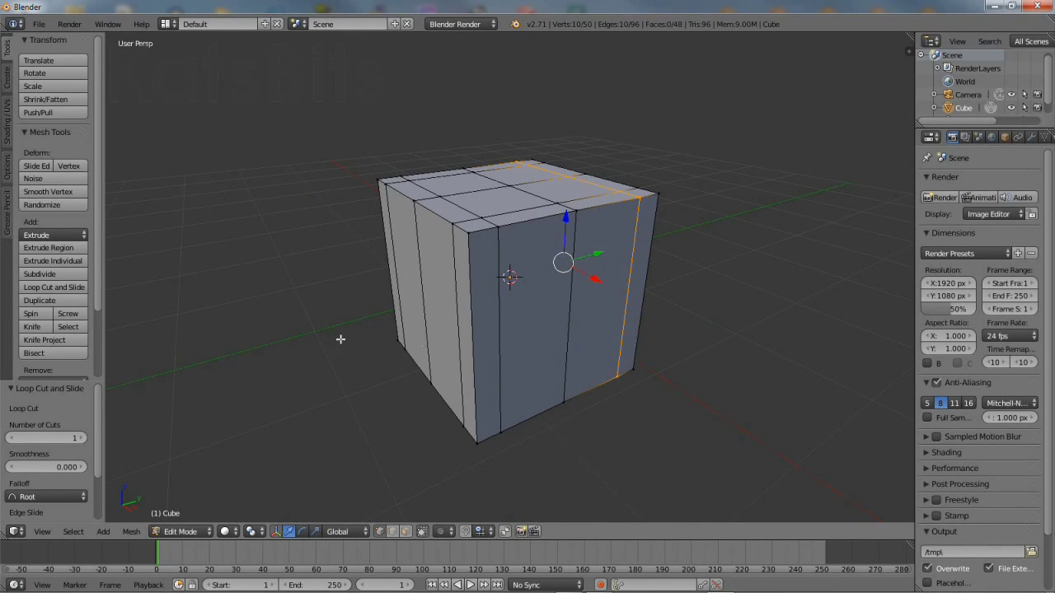
left_click(42, 531)
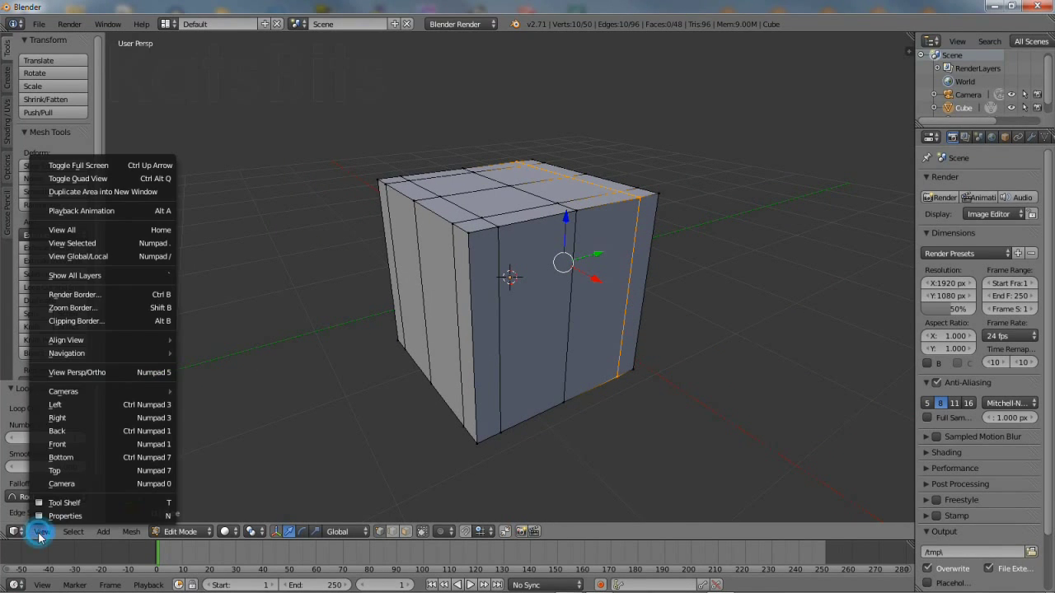
left_click(78, 446)
middle_click_drag(482, 217, 427, 283)
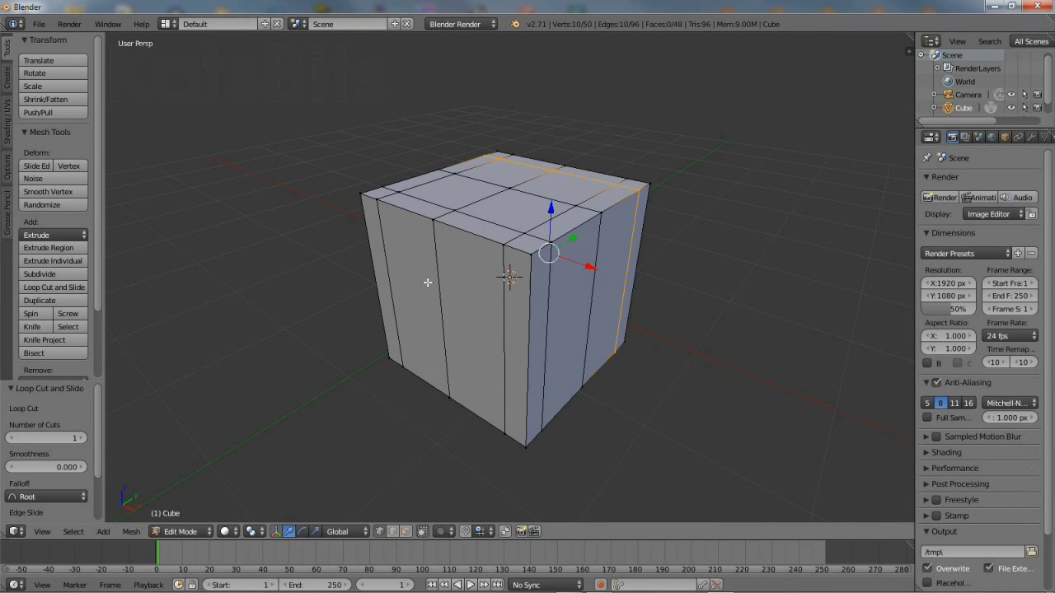
key("ctrl+s")
left_click(424, 534)
left_click(423, 533)
left_click(423, 533)
left_click(422, 533)
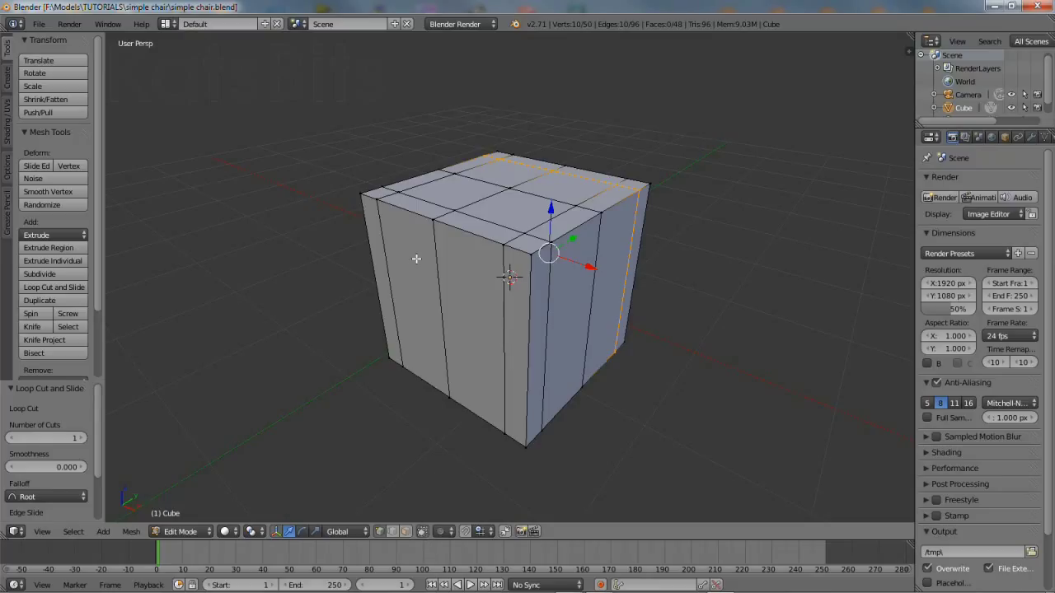
Switch to face selection and select the strip of four narrow faces along the back edge of the cube's top
left_click(405, 532)
middle_click_drag(643, 366, 603, 383)
right_click(647, 226)
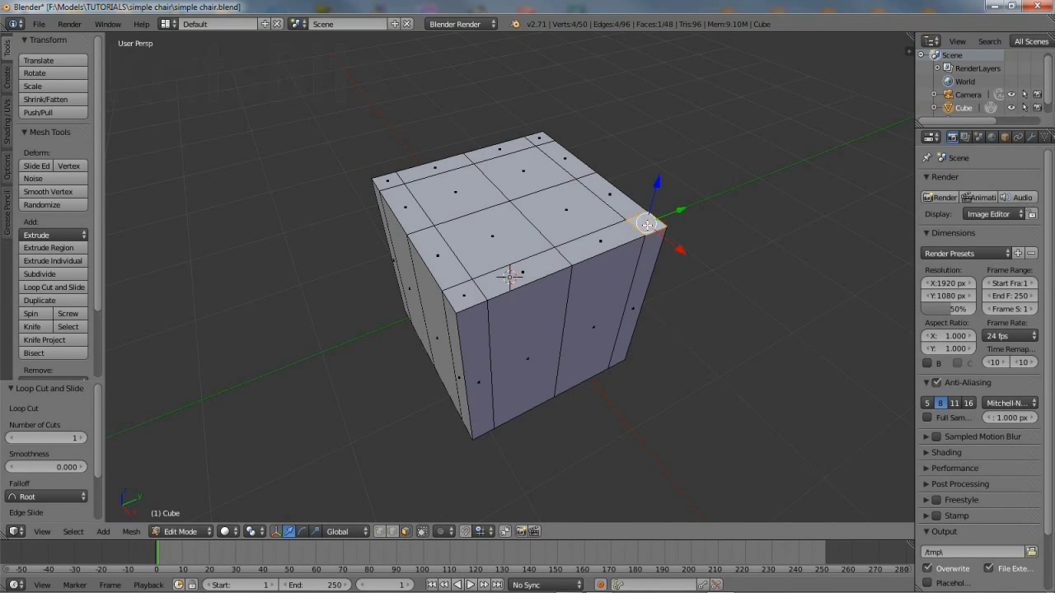
right_click(624, 199, "shift")
right_click(570, 163, "shift")
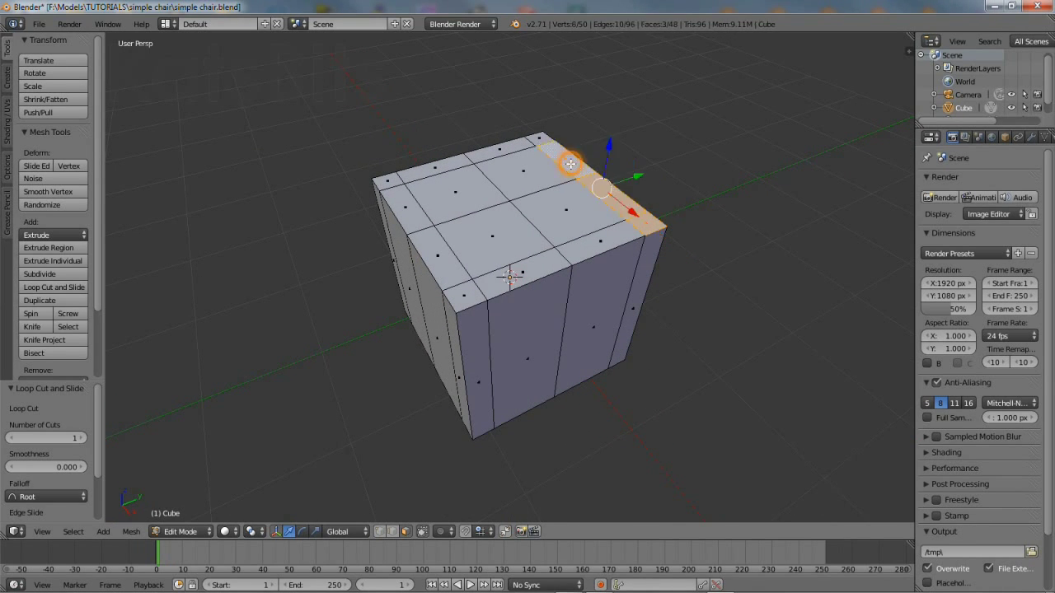
right_click(540, 138, "shift")
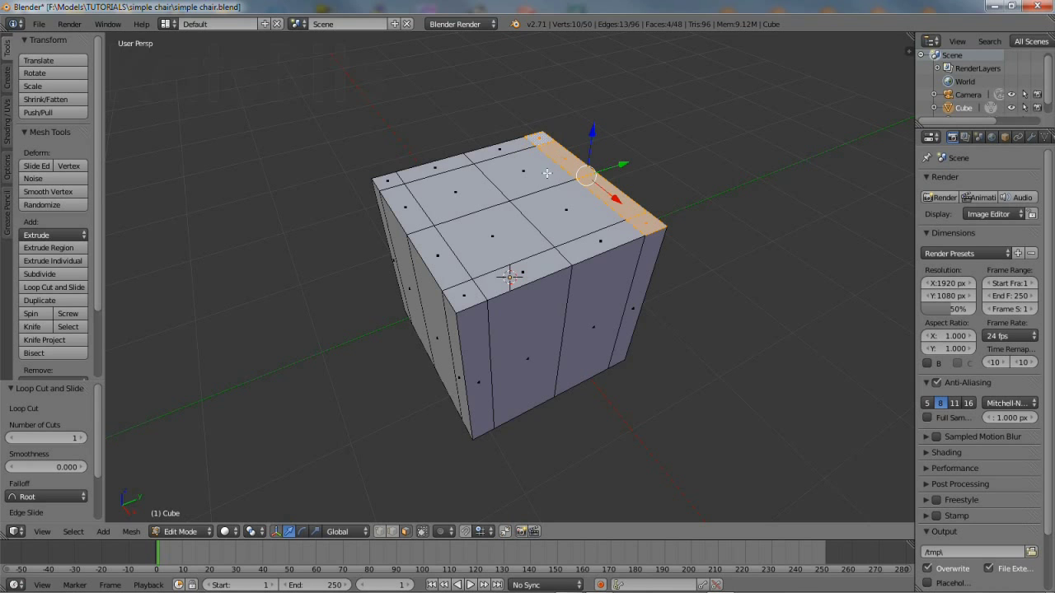
Extrude the selected strip of faces as a region and raise it 3 units along Z to form the backrest
middle_click_drag(511, 375, 487, 427)
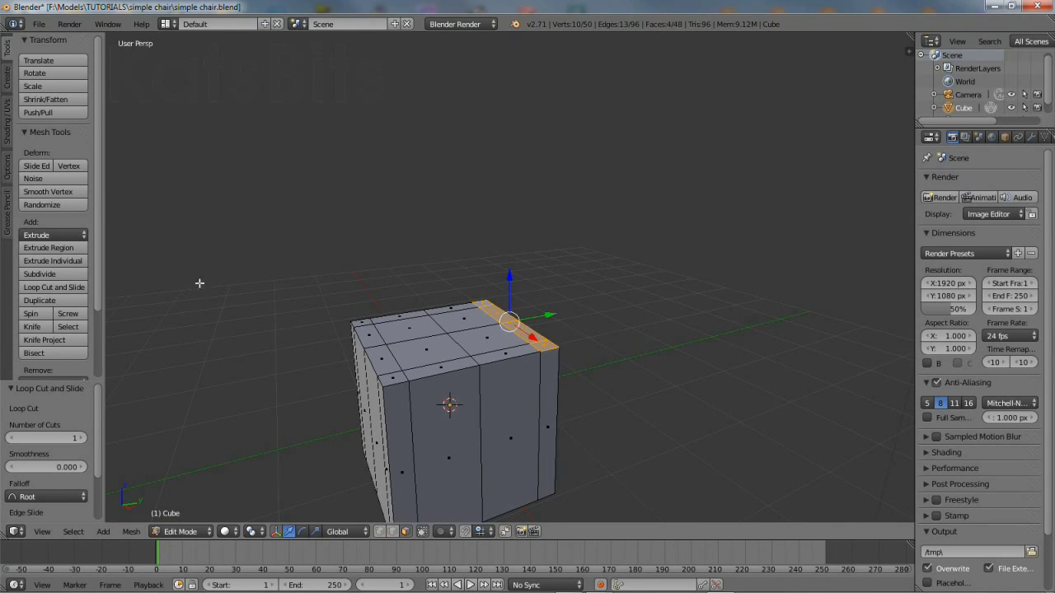
left_click(70, 247)
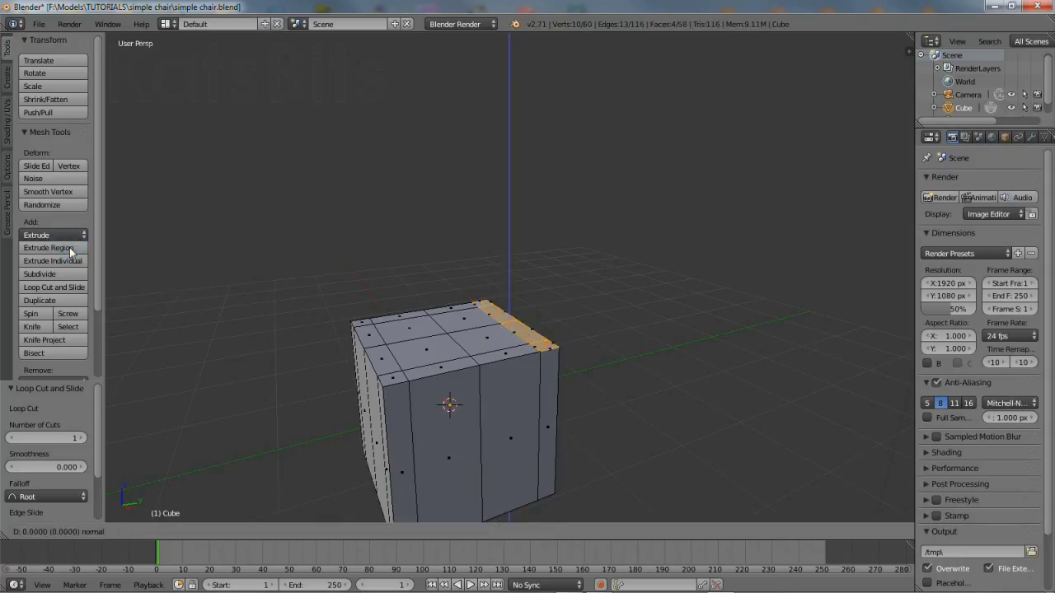
right_click(162, 149)
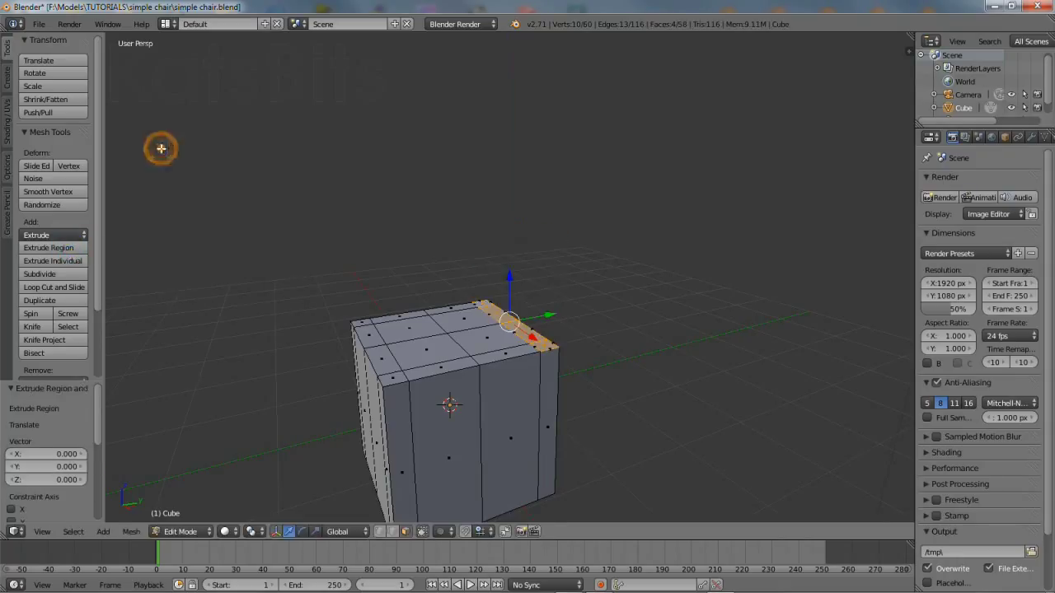
left_click_drag(511, 276, 510, 276)
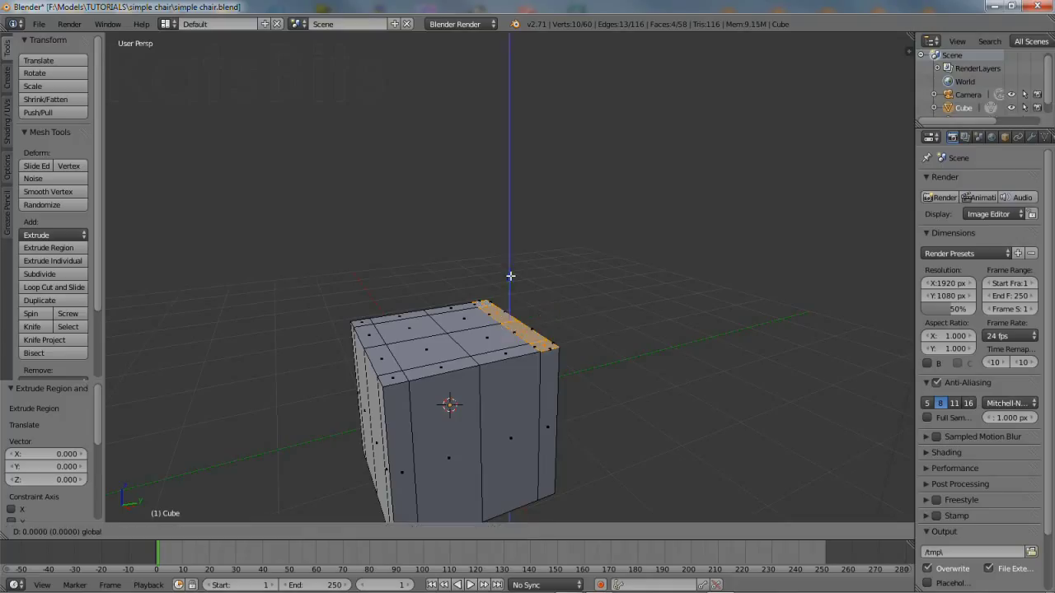
left_click_drag(511, 239, 522, 56)
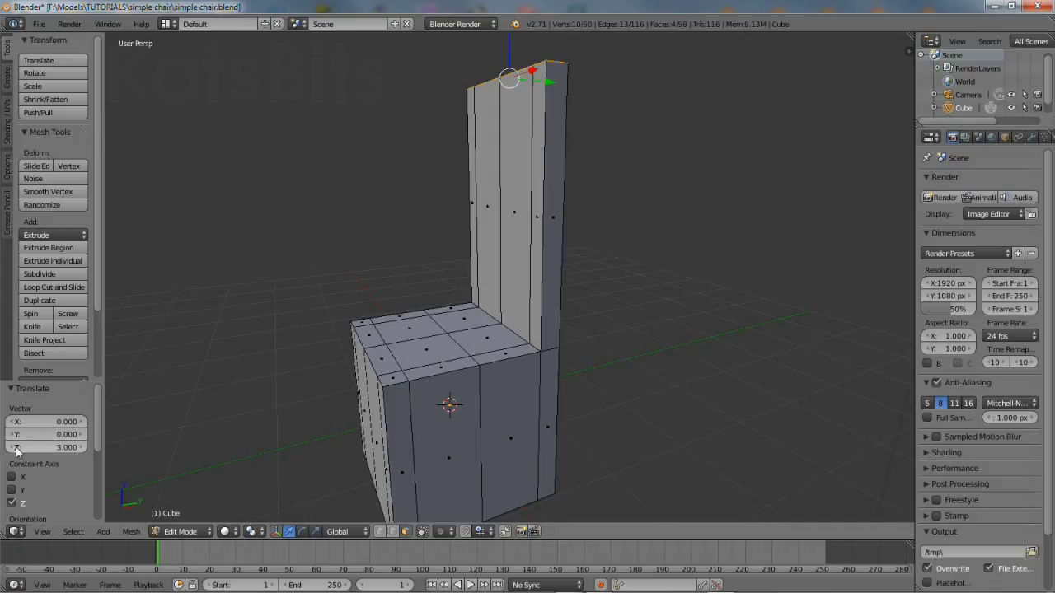
left_click_drag(13, 448, 4, 447)
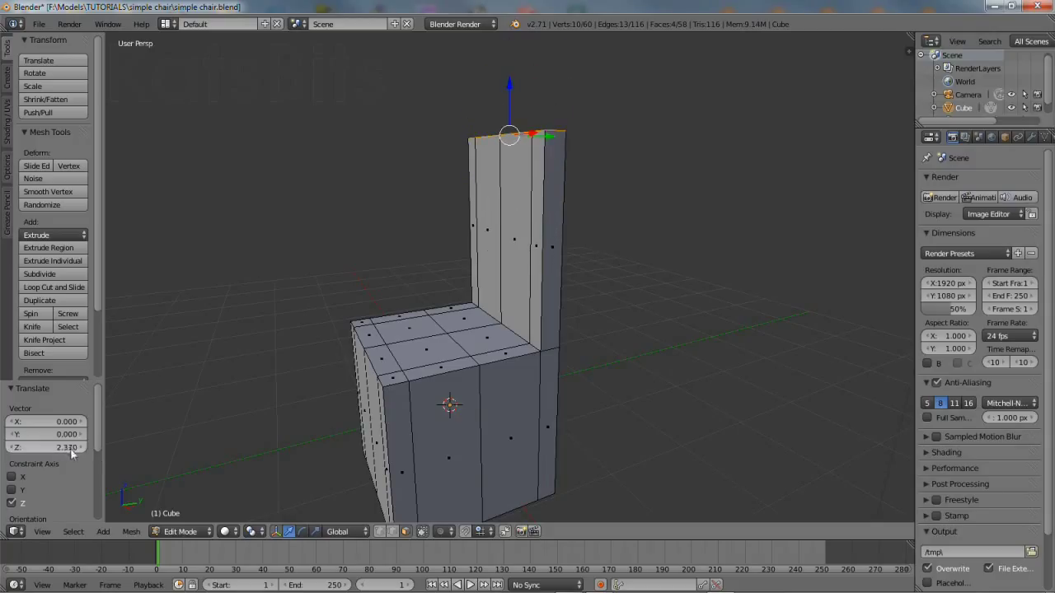
left_click(73, 448)
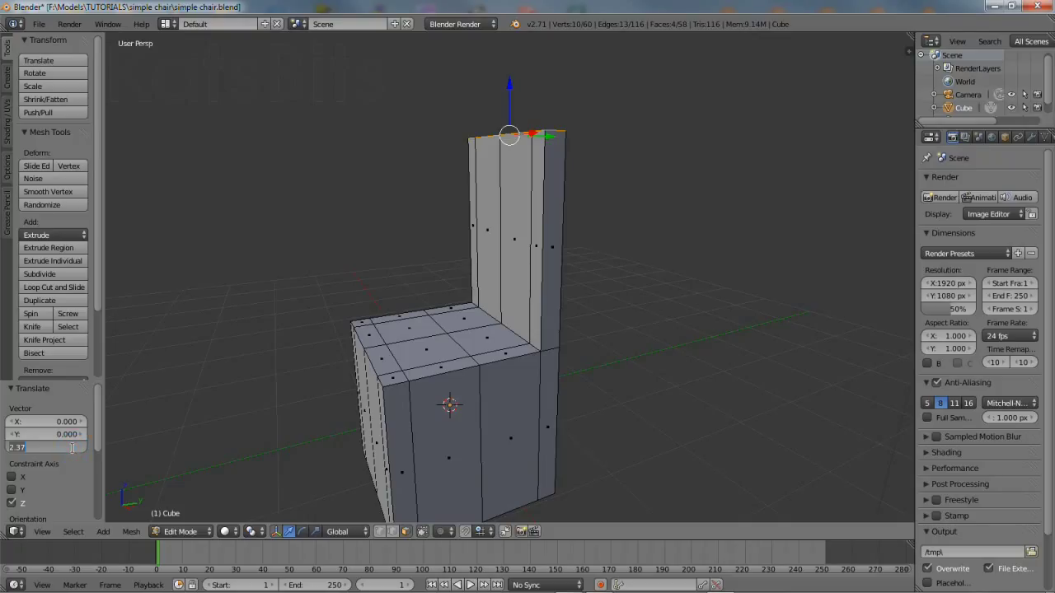
type("3")
key("Return")
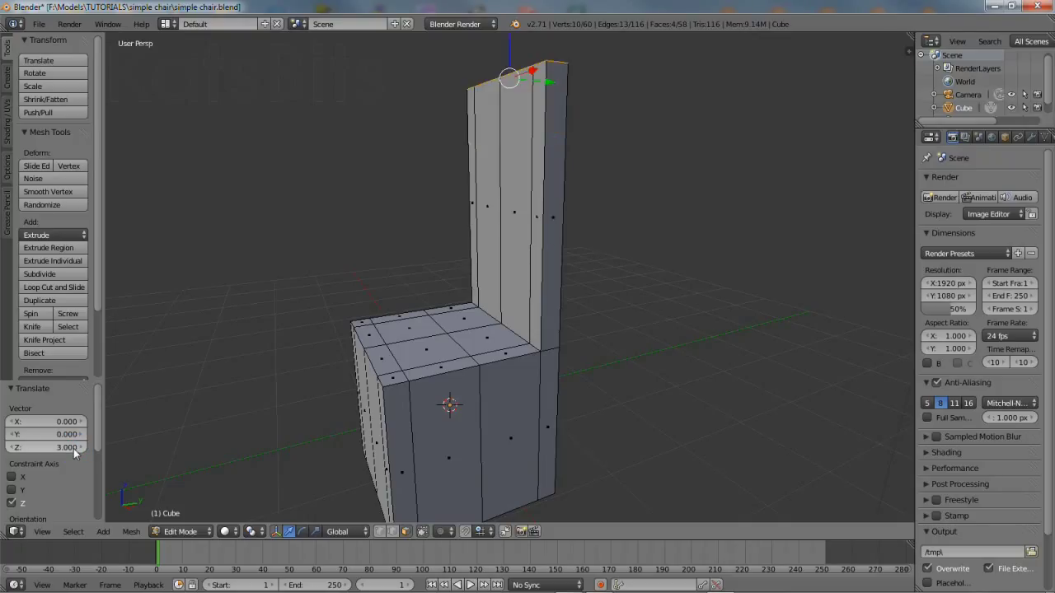
middle_click_drag(334, 443, 756, 412)
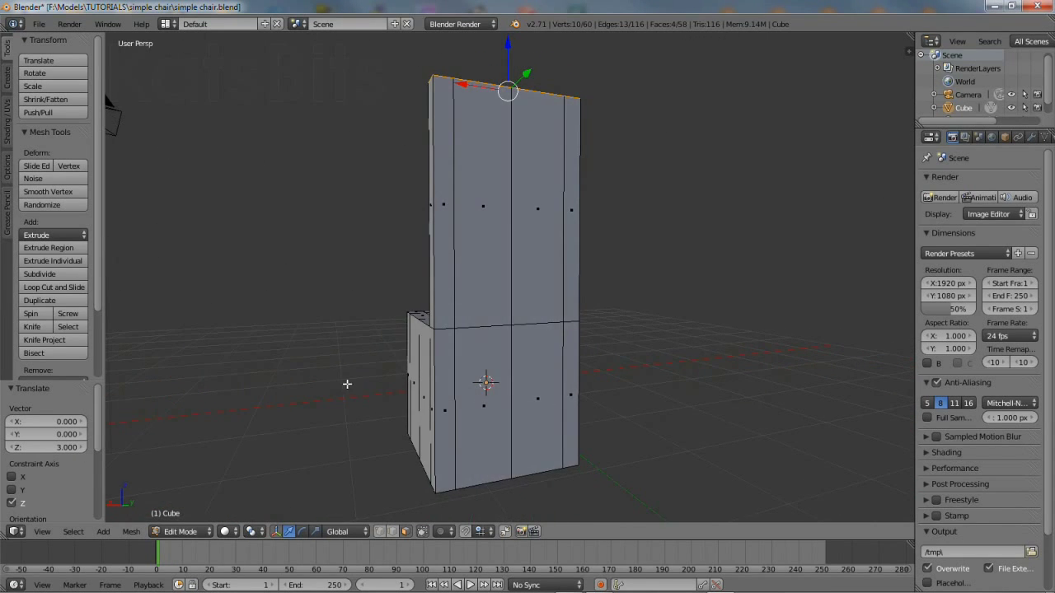
middle_click_drag(346, 385, 608, 398)
left_click(71, 533)
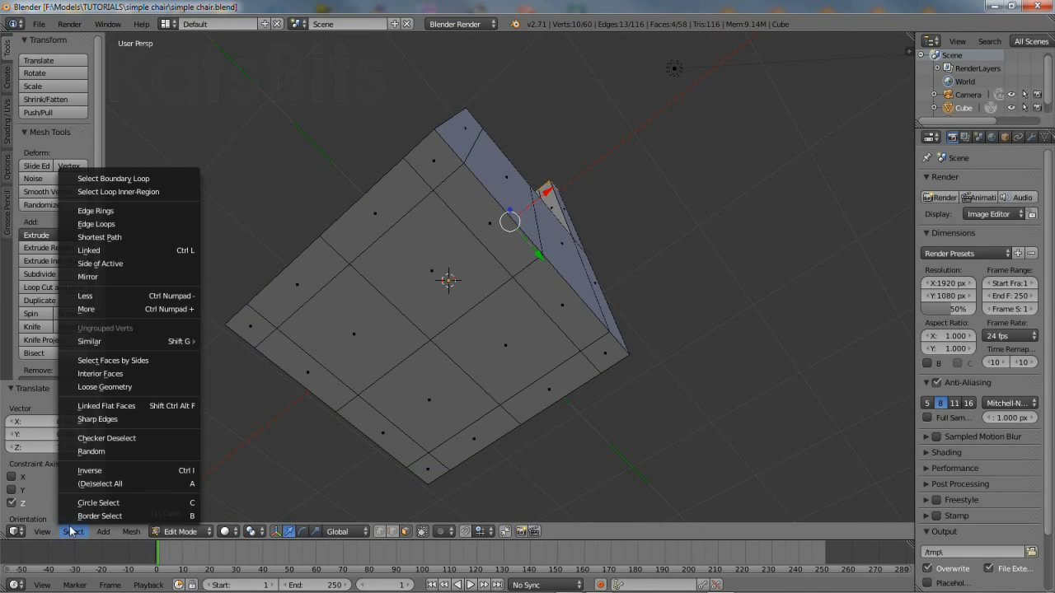
left_click(130, 503)
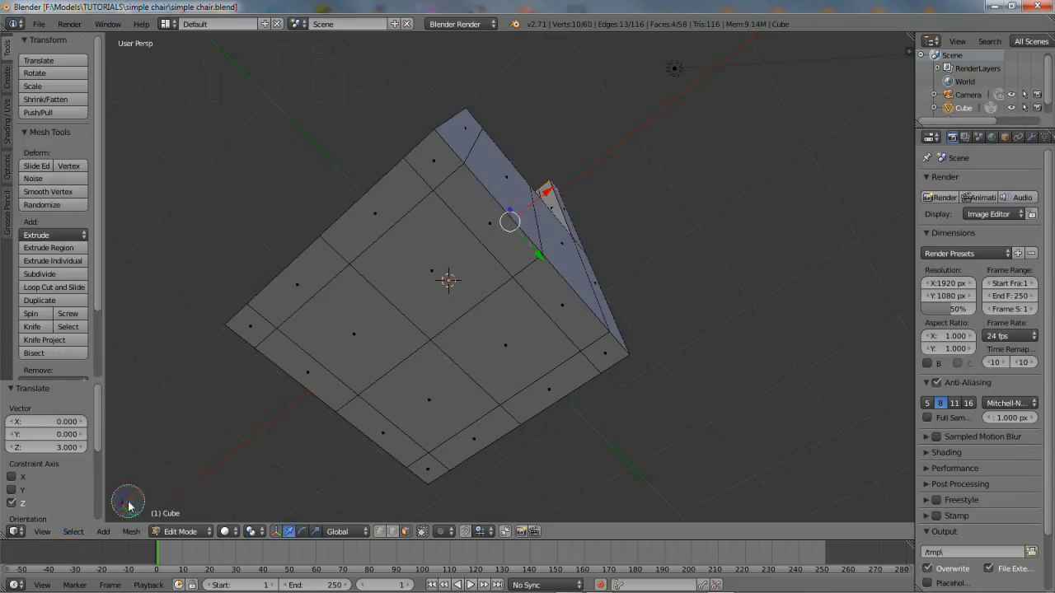
left_click(277, 334)
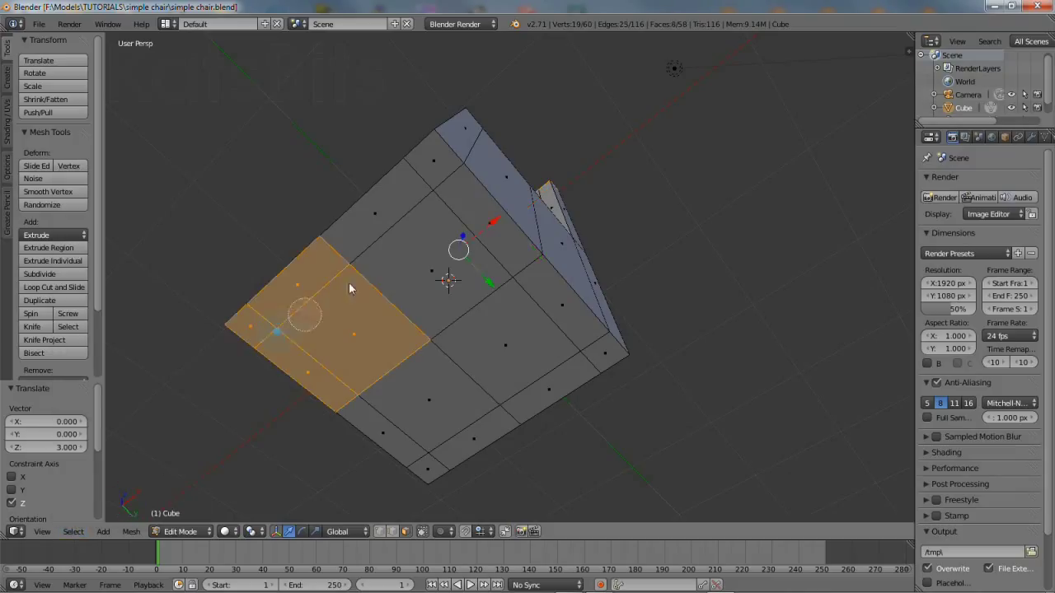
left_click(353, 266)
mouse_move(352, 267)
left_mouse_down()
mouse_move(432, 198)
mouse_move(578, 353)
mouse_move(432, 452)
left_mouse_up()
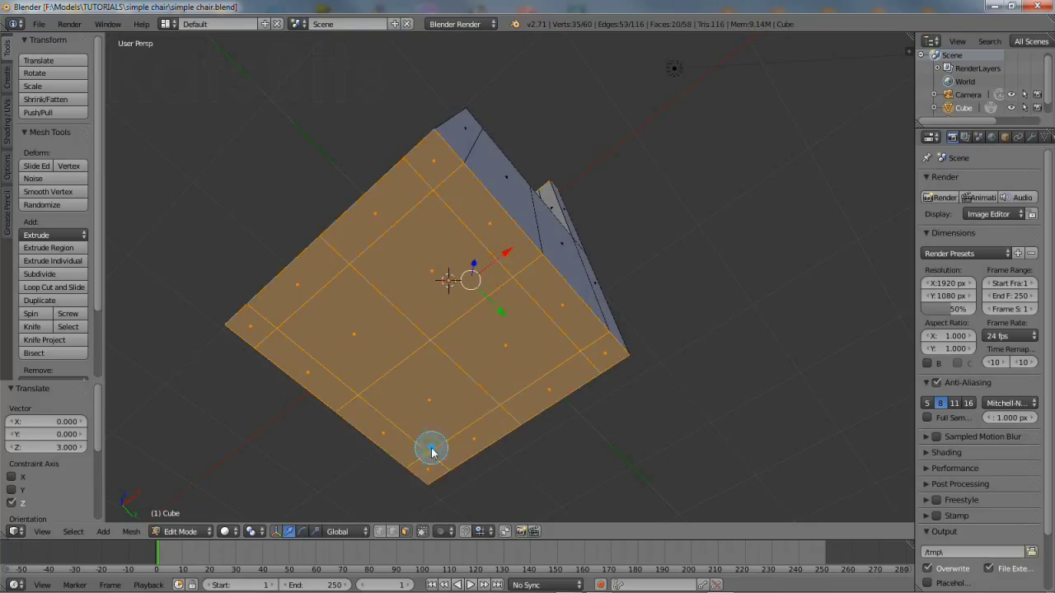
right_click(558, 242)
mouse_move(569, 175)
middle_mouse_down()
mouse_move(517, 338)
mouse_move(519, 396)
mouse_move(517, 356)
mouse_move(516, 371)
middle_mouse_up()
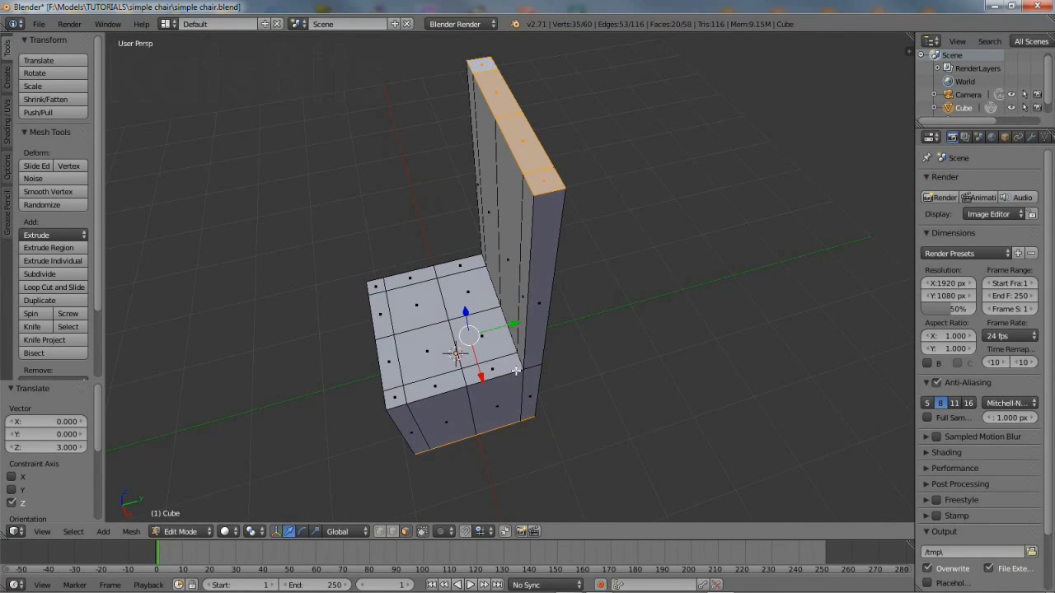
Clear the current selection and circle-select all sixteen faces on the underside of the cube
left_click(75, 534)
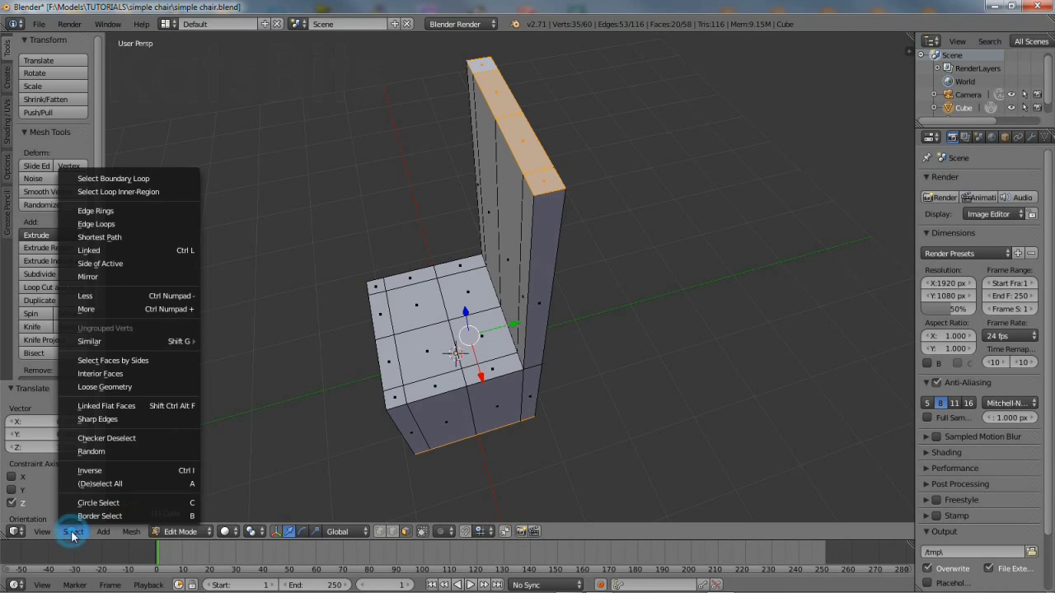
left_click(100, 484)
middle_click_drag(401, 470, 424, 369)
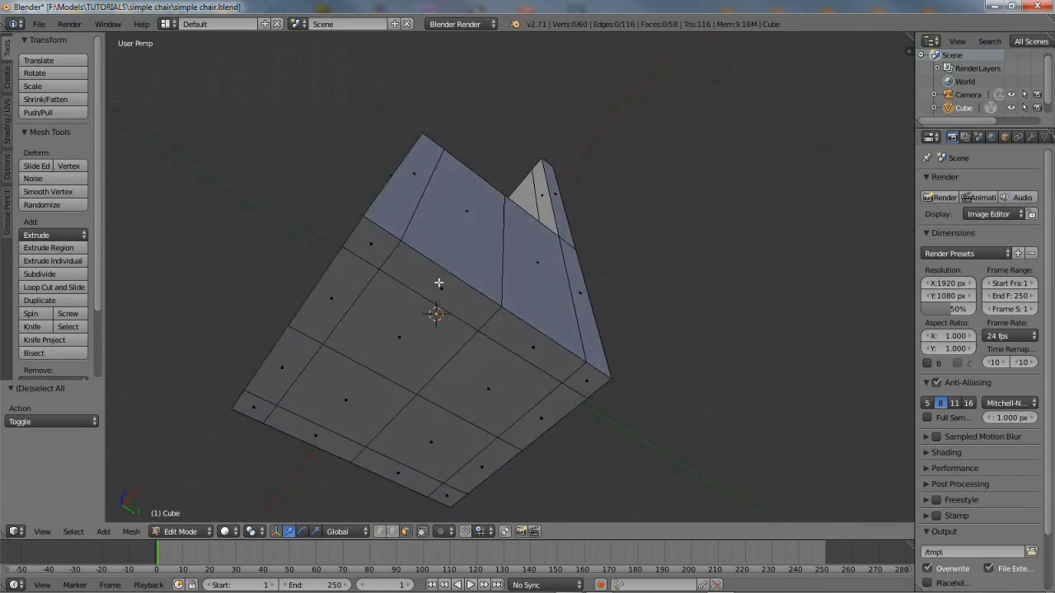
middle_click_drag(440, 273, 406, 295)
left_click(74, 531)
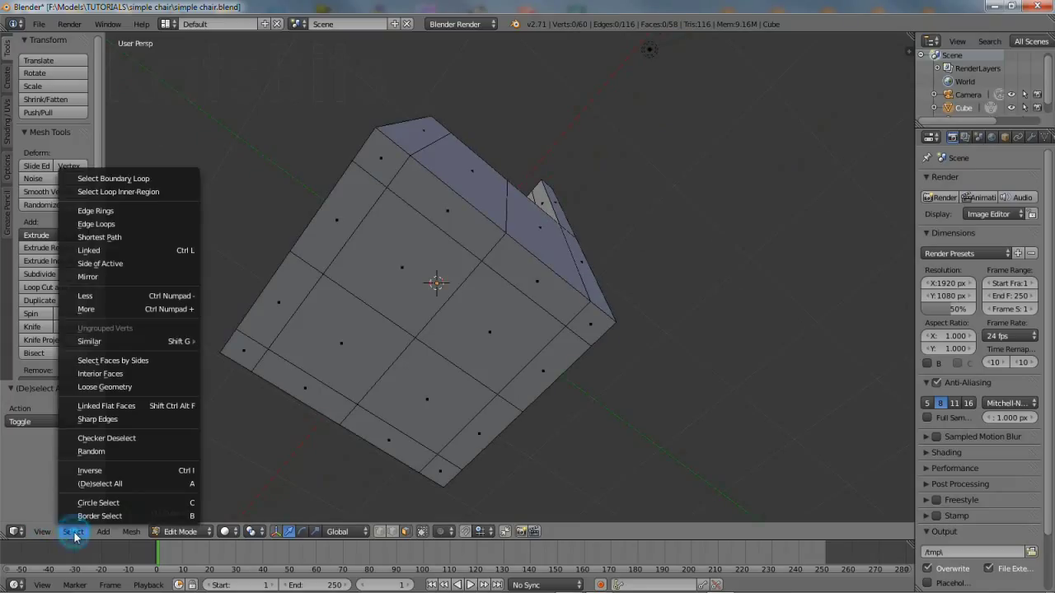
left_click(89, 505)
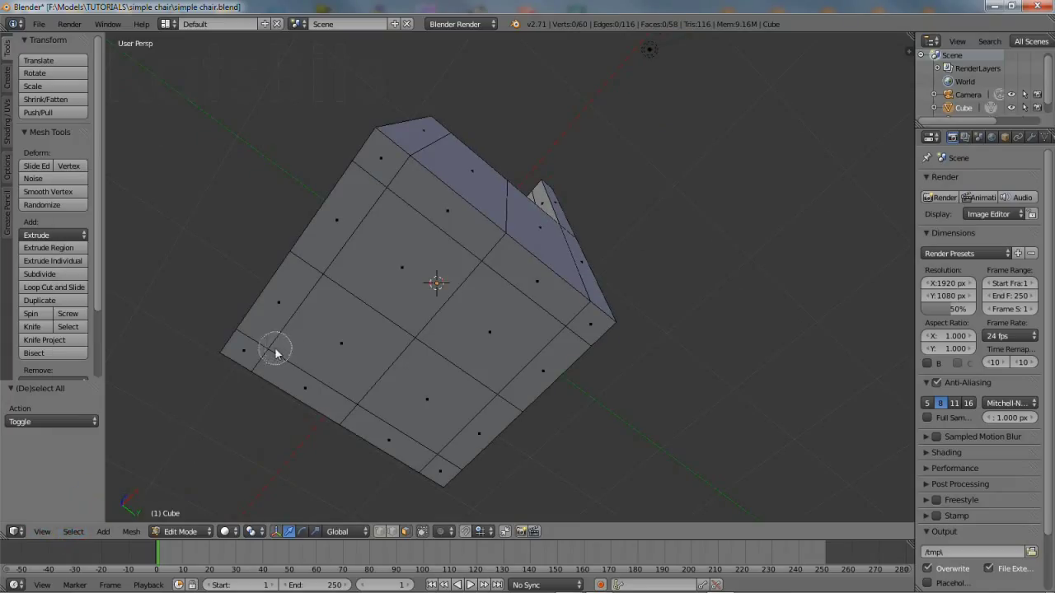
mouse_move(275, 353)
left_mouse_down()
mouse_move(367, 212)
mouse_move(391, 198)
mouse_move(490, 266)
mouse_move(515, 298)
mouse_move(494, 389)
mouse_move(561, 322)
mouse_move(435, 448)
left_mouse_up()
right_click(447, 265)
Move the underside faces up 1.6 units along Z to thin the block into a seat, and save the file
mouse_move(488, 148)
middle_mouse_down()
mouse_move(436, 294)
mouse_move(472, 293)
mouse_move(470, 275)
mouse_move(481, 365)
middle_mouse_up()
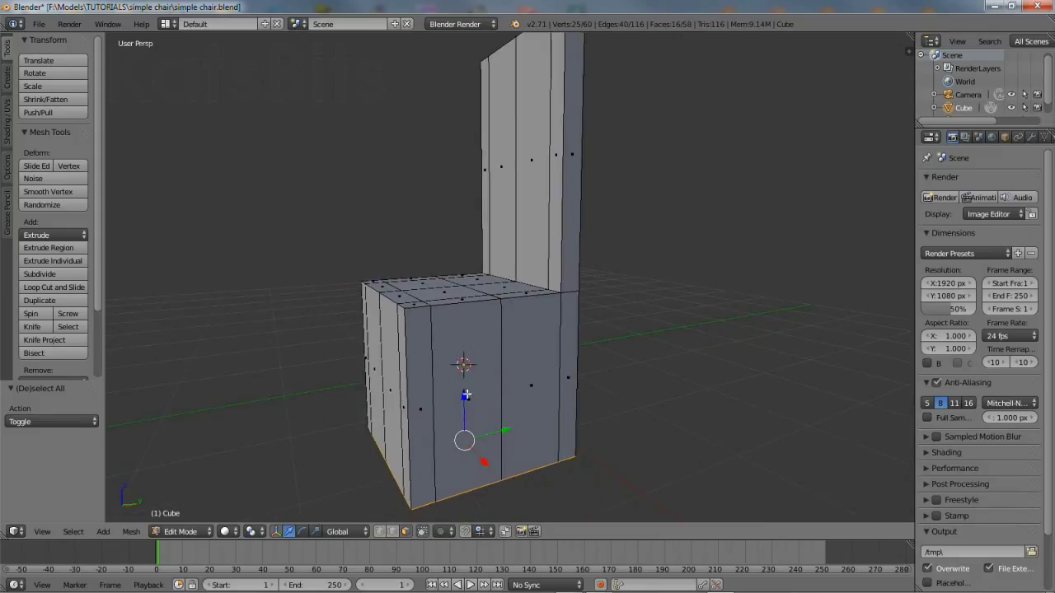
left_click_drag(465, 396, 477, 315)
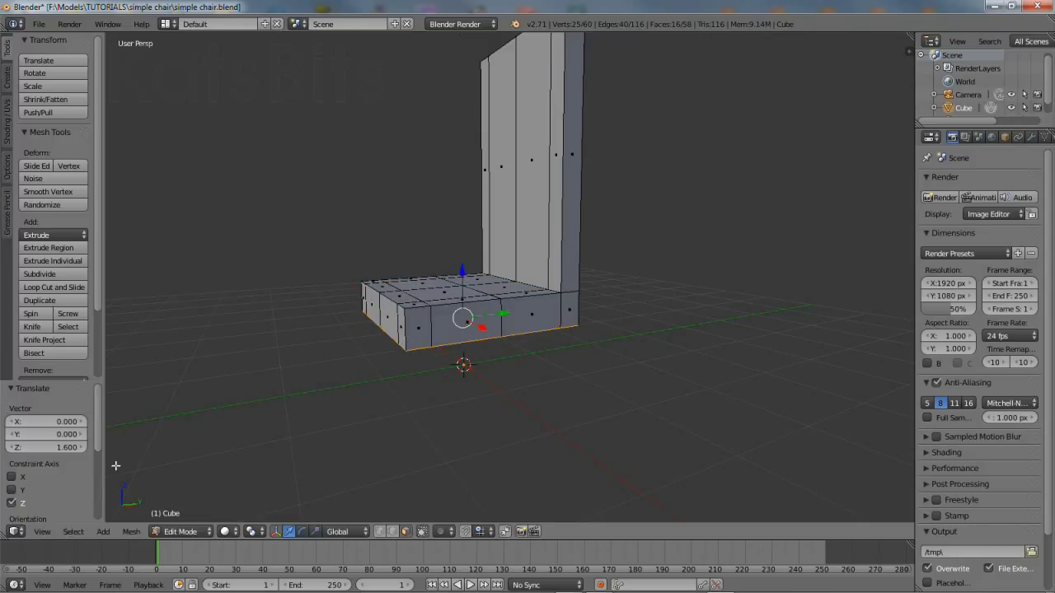
left_click(13, 449)
left_click(80, 450)
left_click(81, 450)
left_click(81, 450)
left_click(75, 448)
mouse_move(75, 448)
left_mouse_down()
mouse_move(49, 447)
mouse_move(78, 447)
left_mouse_up()
left_click(79, 448)
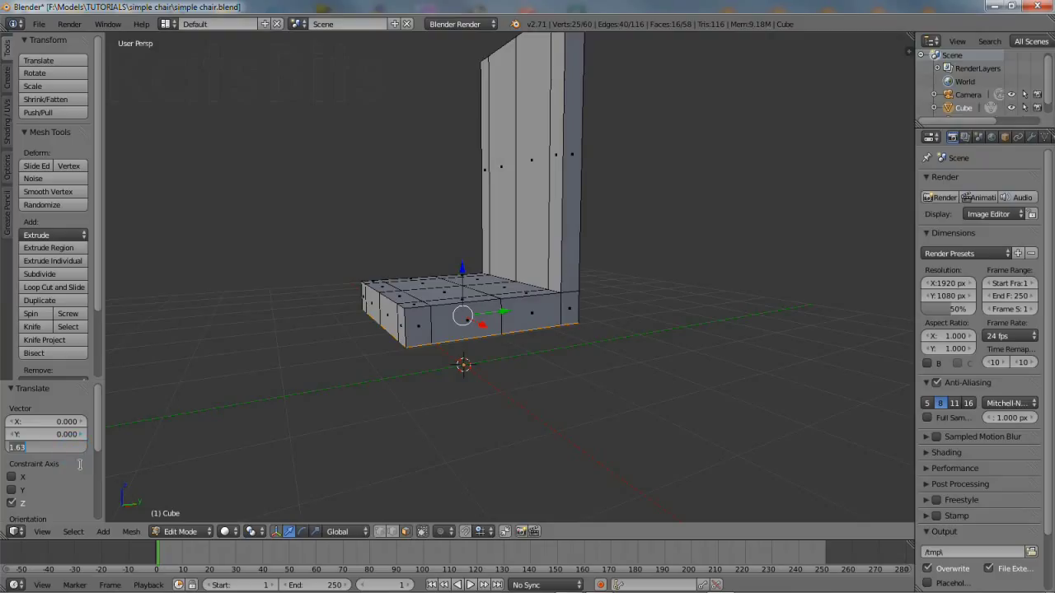
key("BackSpace")
type("1.6")
key("Return")
key("ctrl+s")
Select the four small corner faces on the underside of the seat
middle_click_drag(460, 393, 453, 271)
right_click(427, 195)
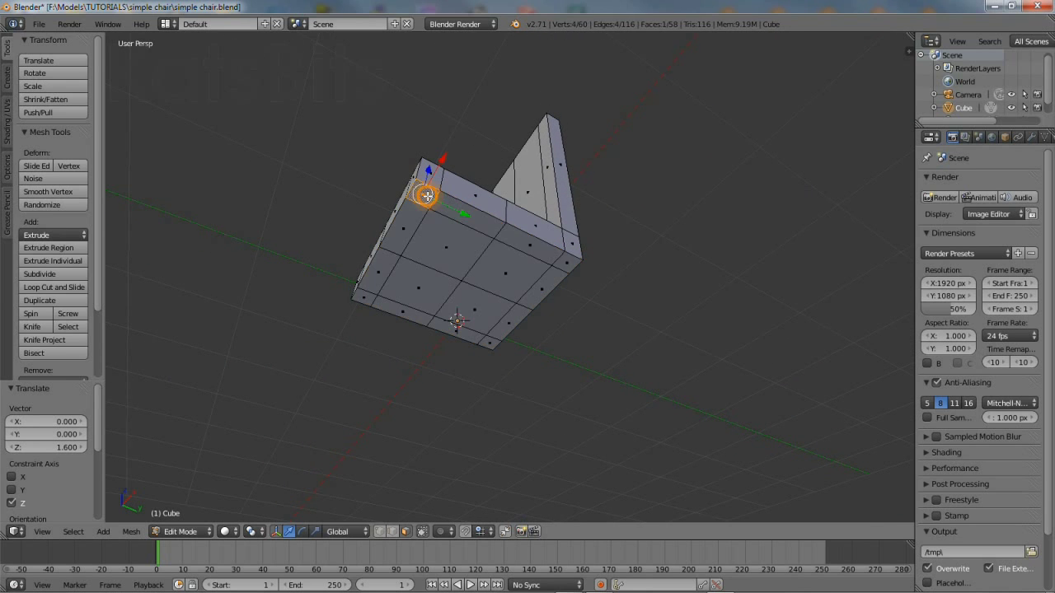
right_click(569, 265, "shift")
right_click(491, 340, "shift")
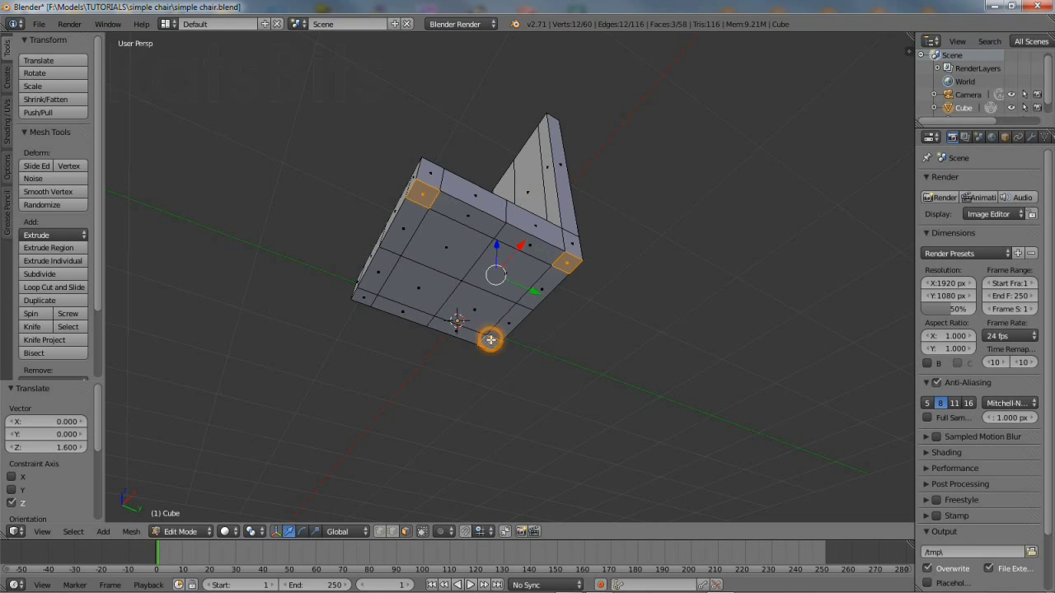
right_click(361, 295, "shift")
Extrude the four corner faces individually and move them 2 units down along Z to form the legs
middle_click_drag(508, 242, 500, 325)
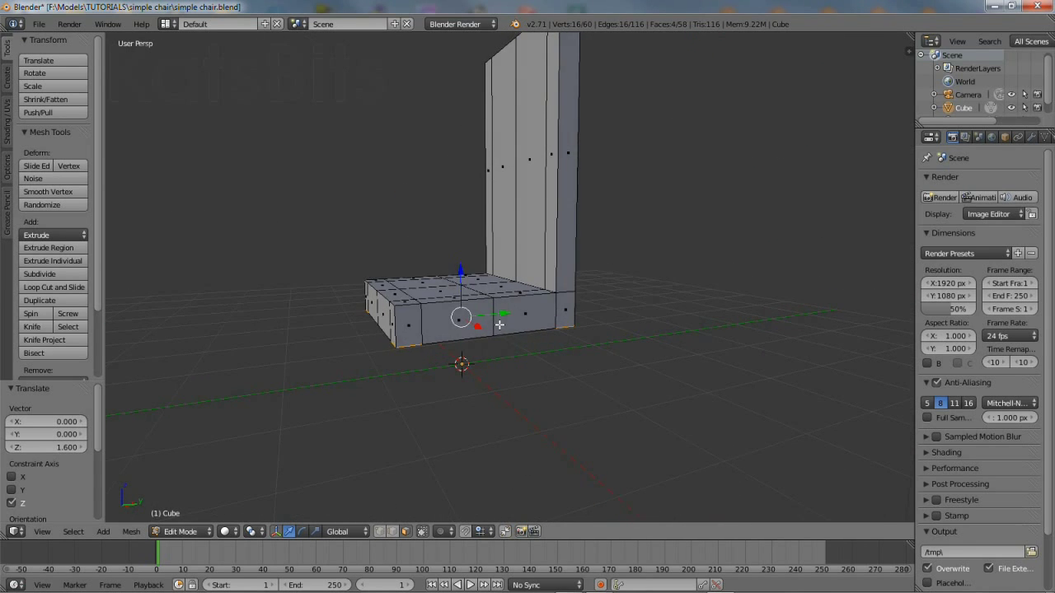
left_click(82, 261)
right_click(160, 306)
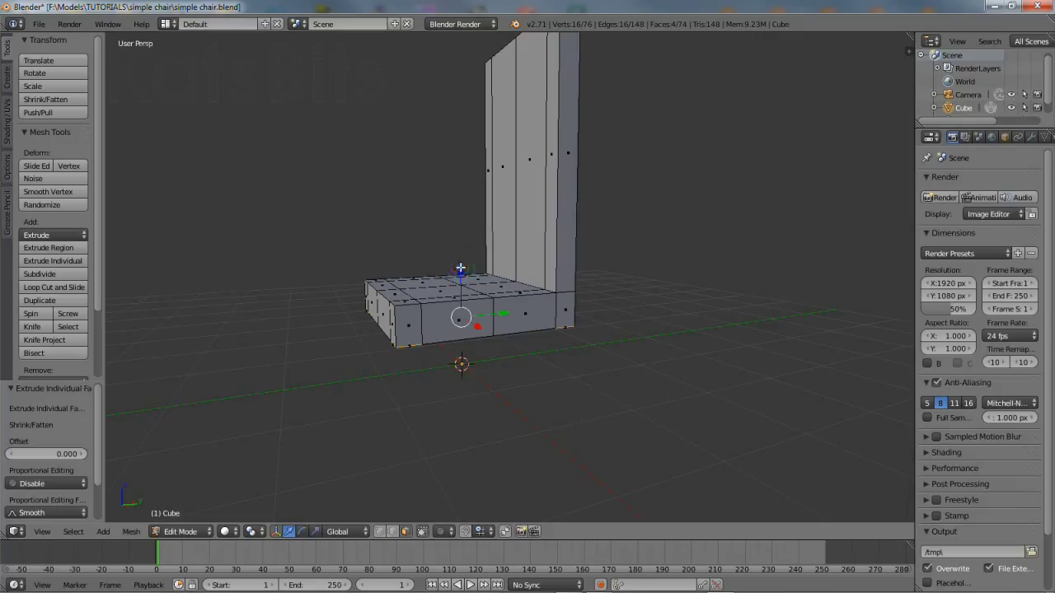
left_click_drag(460, 269, 456, 315)
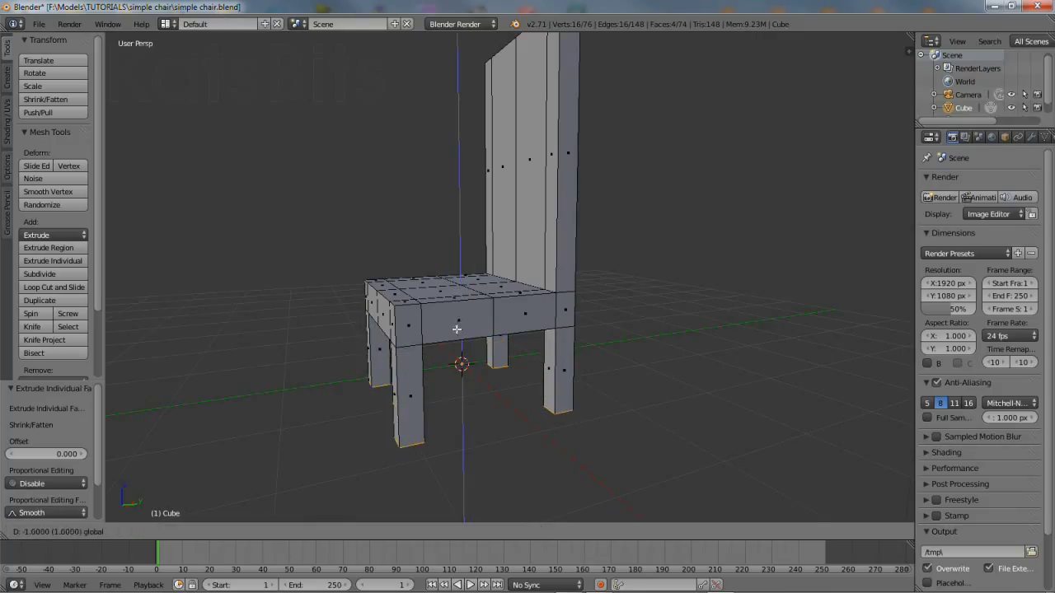
left_click_drag(458, 365, 453, 398, "ctrl")
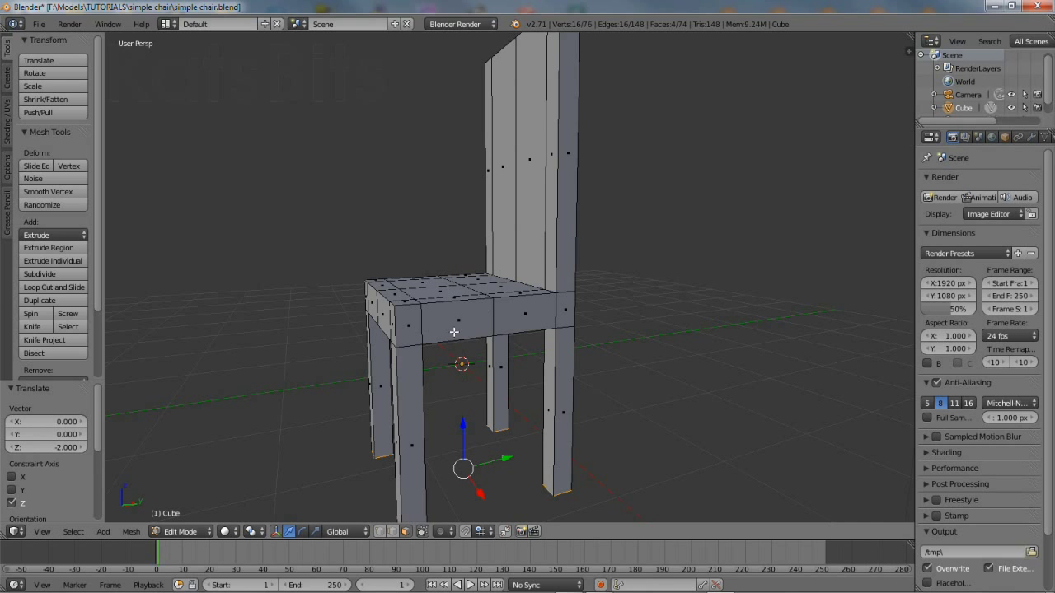
Switch the finished chair mesh from Edit Mode to Object Mode
middle_click_drag(455, 334, 257, 418)
left_click(183, 532)
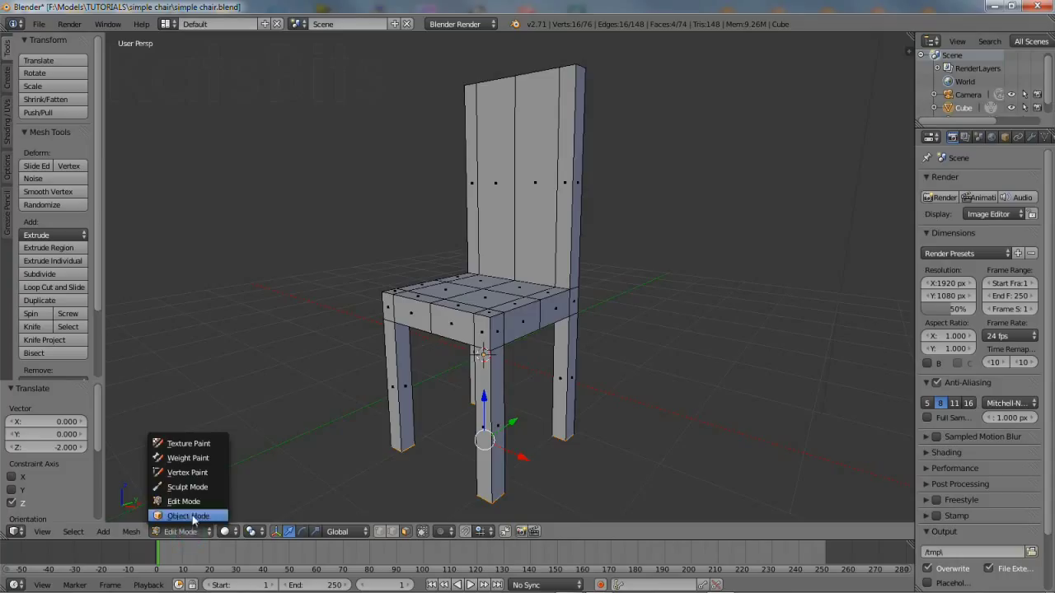
left_click(189, 516)
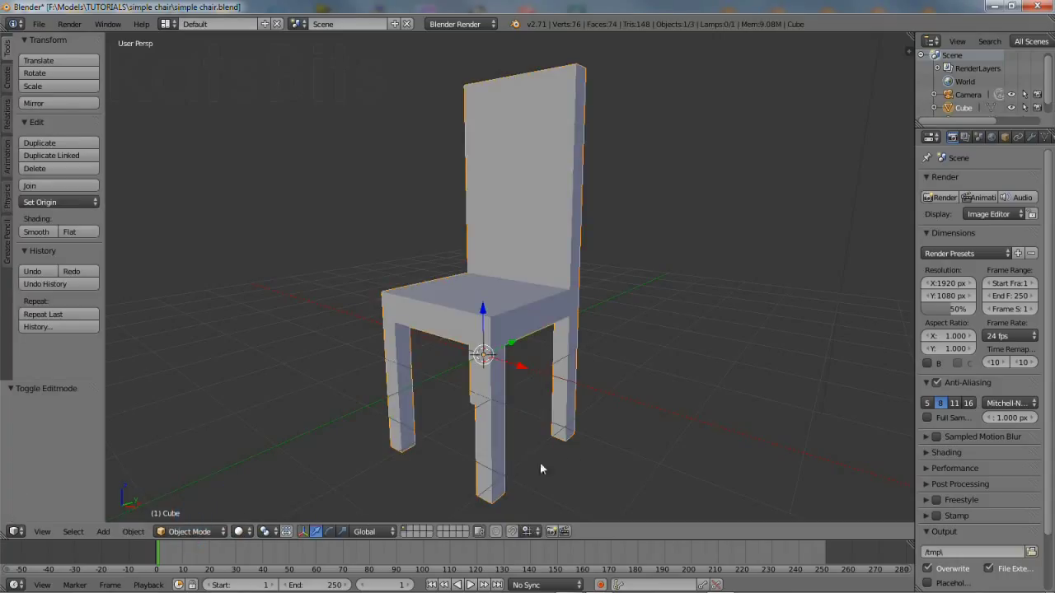
Enable Wire and Draw All Edges in the chair's object display settings
left_click(1004, 138)
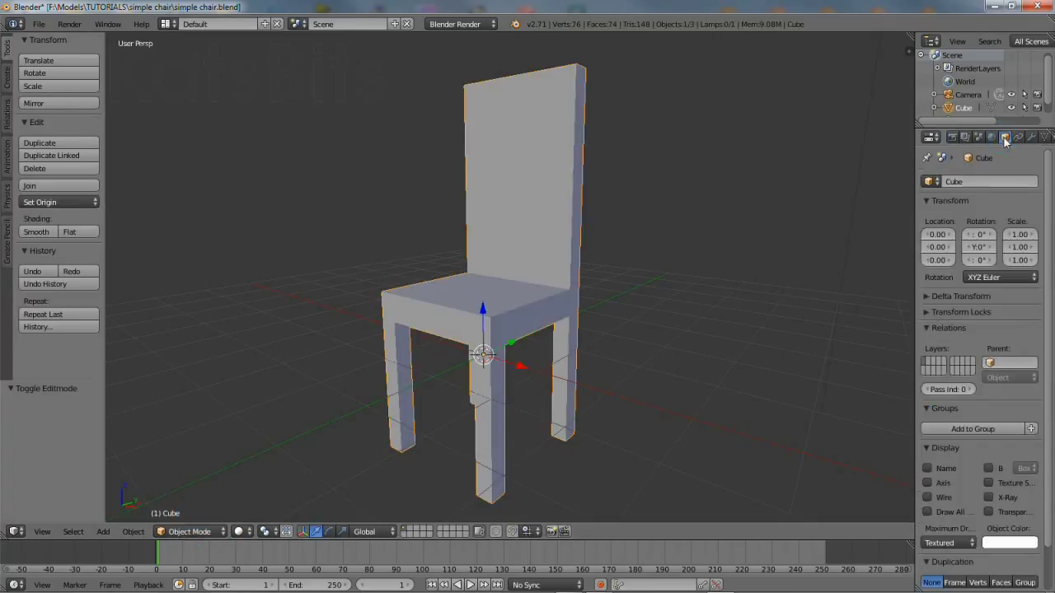
left_click(926, 499)
mouse_move(480, 363)
middle_mouse_down()
mouse_move(598, 349)
mouse_move(723, 353)
mouse_move(498, 364)
middle_mouse_up()
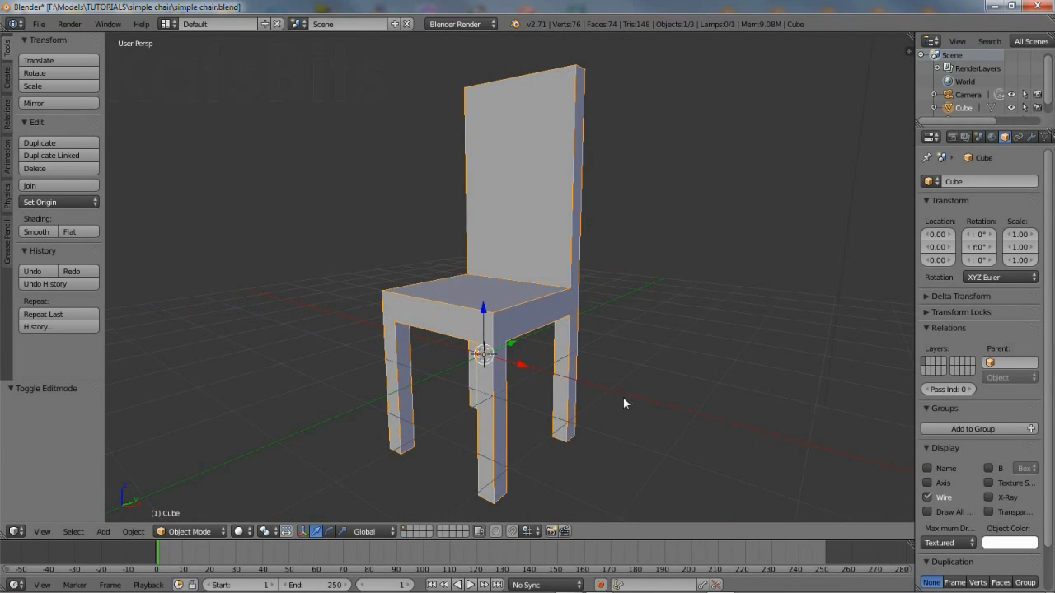
left_click(928, 513)
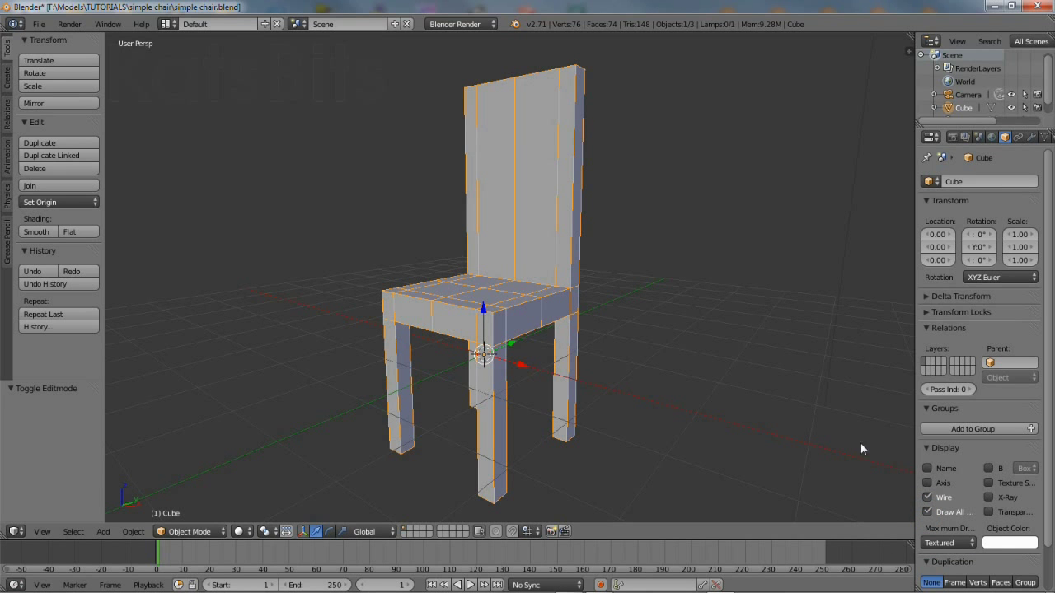
Widen the properties area, enlarge the material slot list, and rename the default material as chair
middle_click_drag(509, 393, 481, 386)
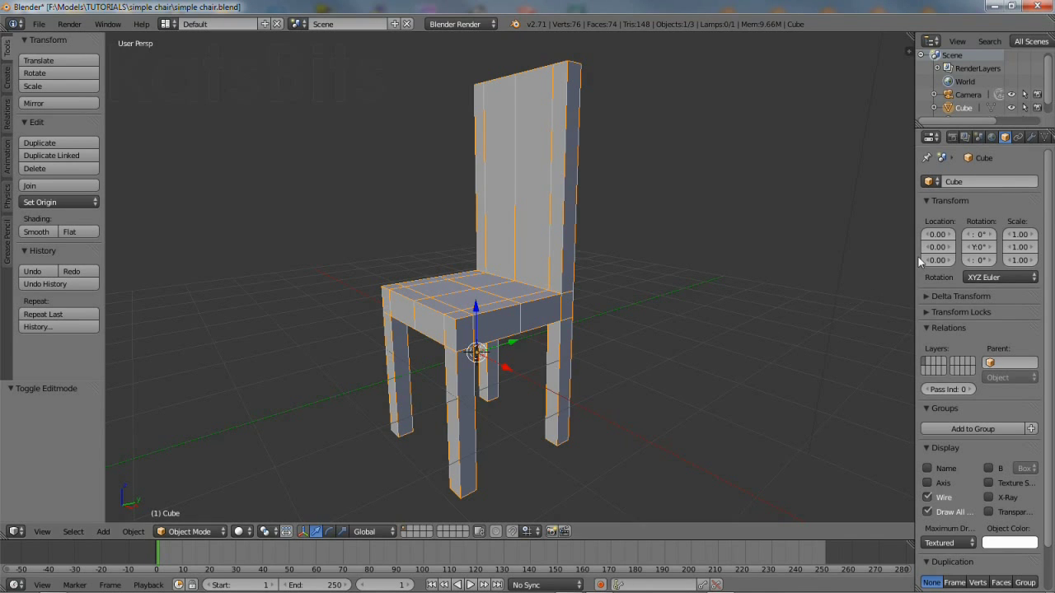
left_click_drag(917, 256, 841, 259)
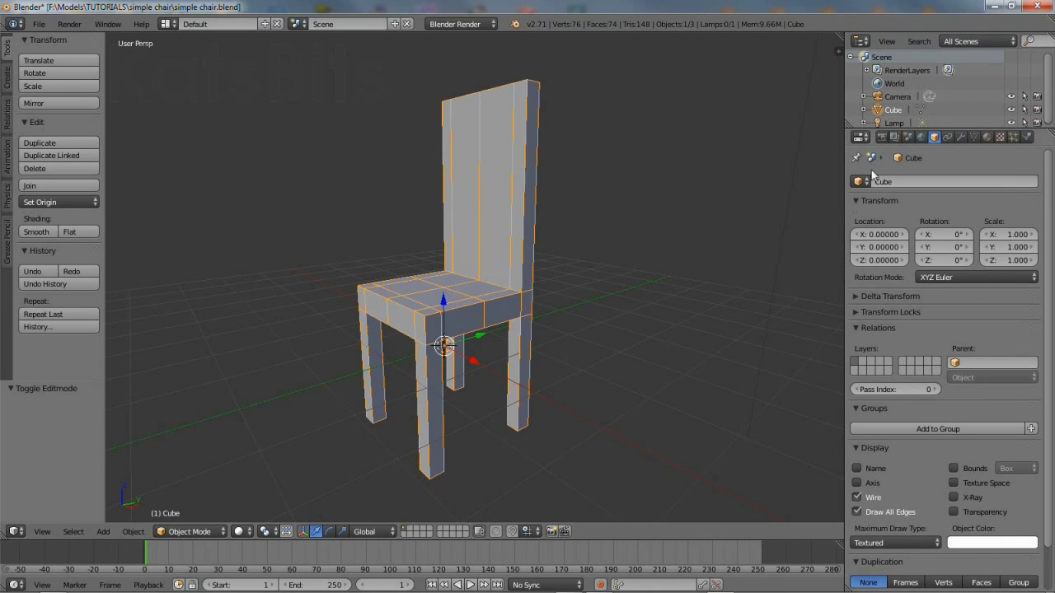
left_click(987, 137)
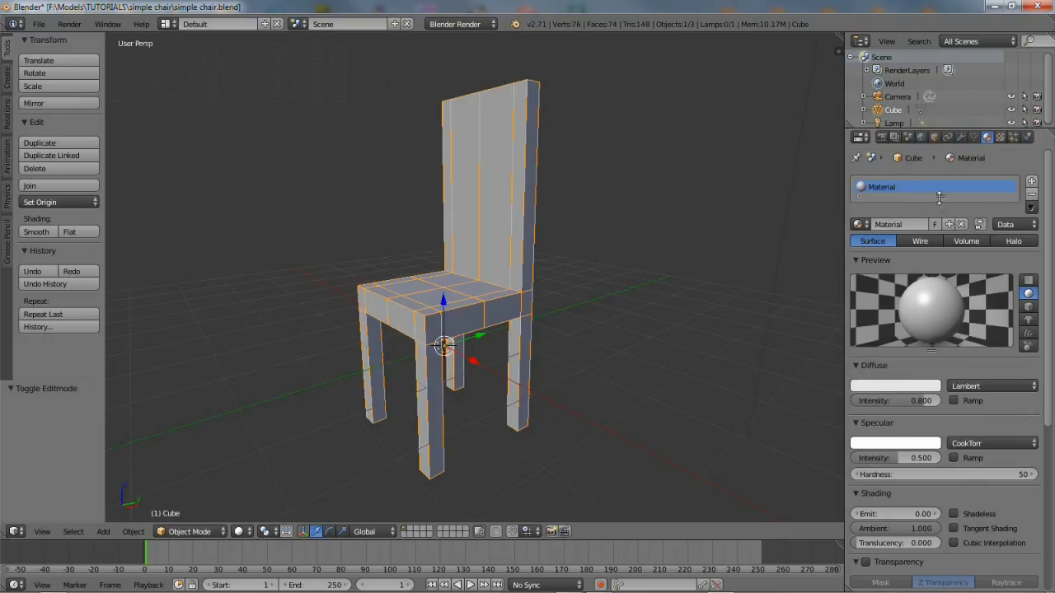
left_click_drag(940, 198, 935, 235)
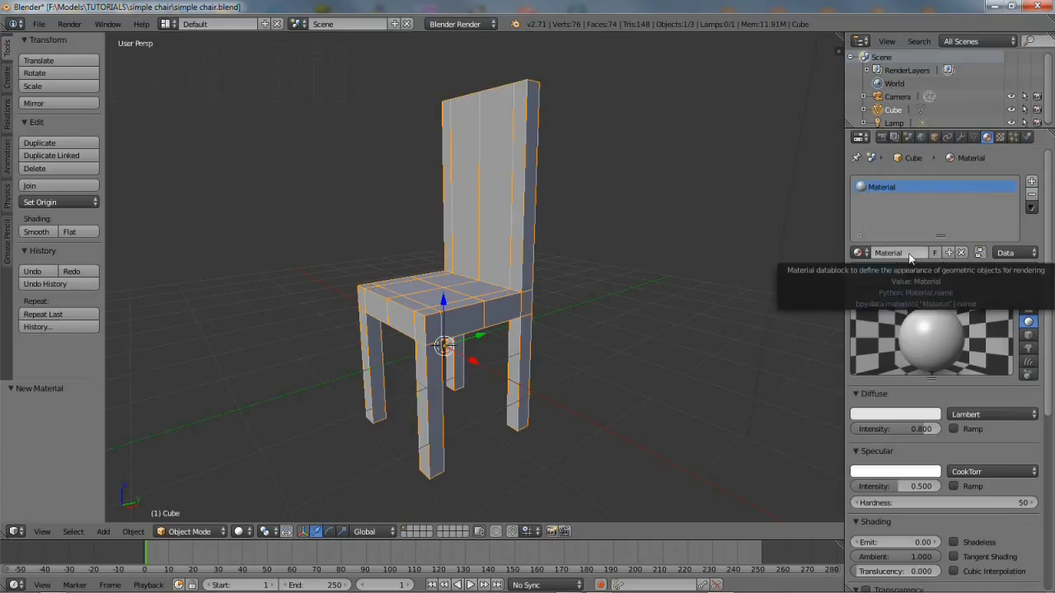
left_click(907, 253)
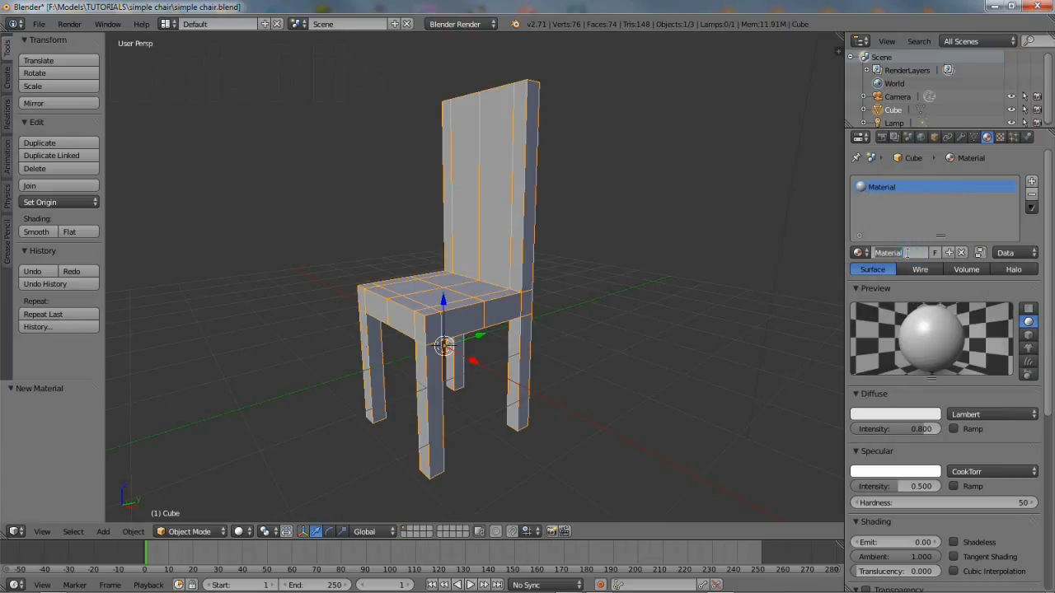
key("BackSpace")
type("chair")
key("Return")
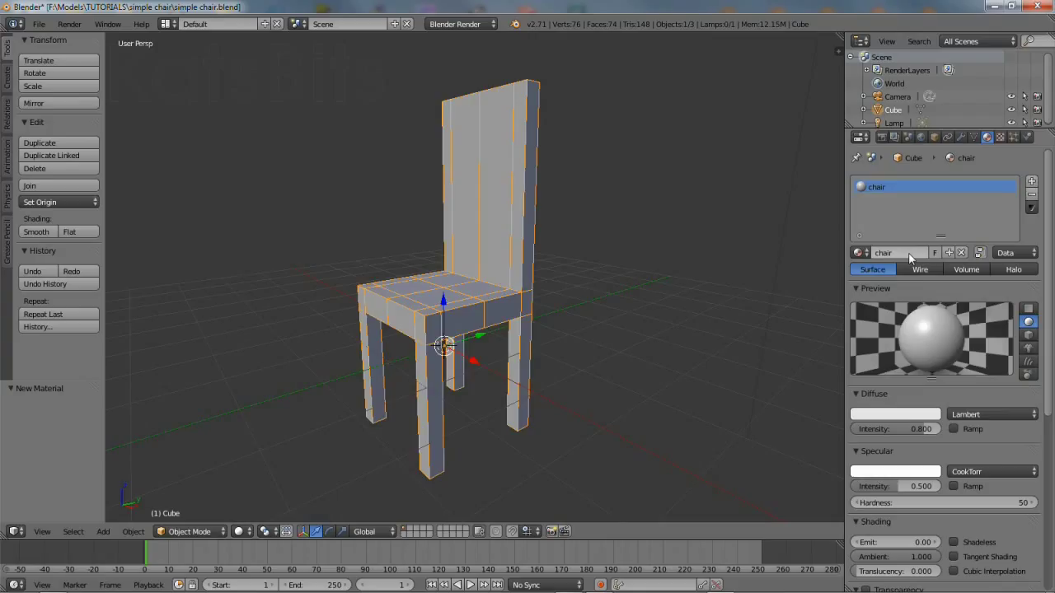
Set the chair material's diffuse colour to a saturated blue, about R 0.000, G 0.003, B 0.800
left_click(904, 413)
left_click_drag(877, 293, 913, 259)
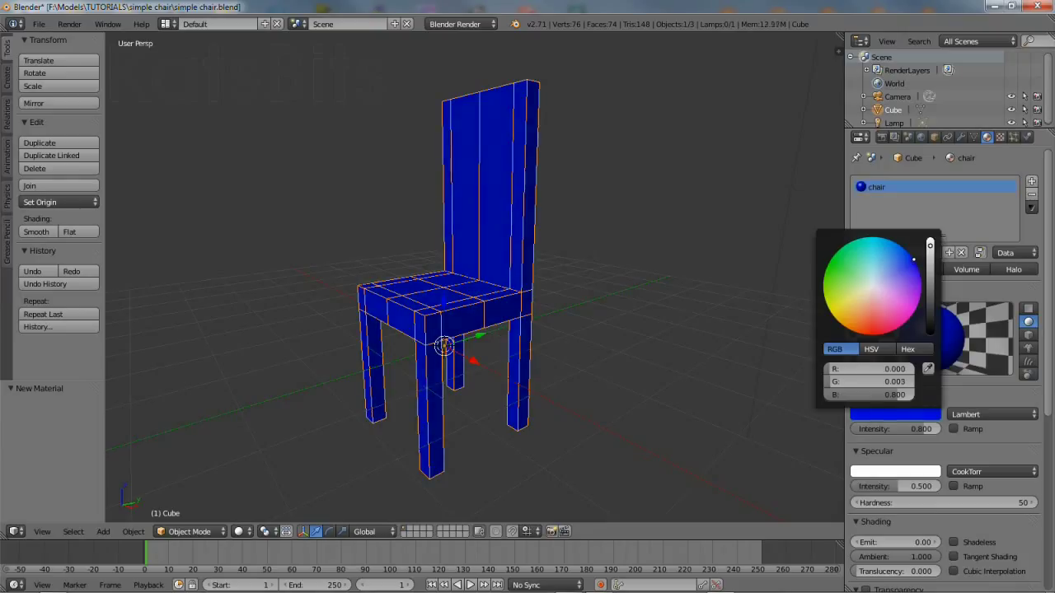
left_click(956, 394)
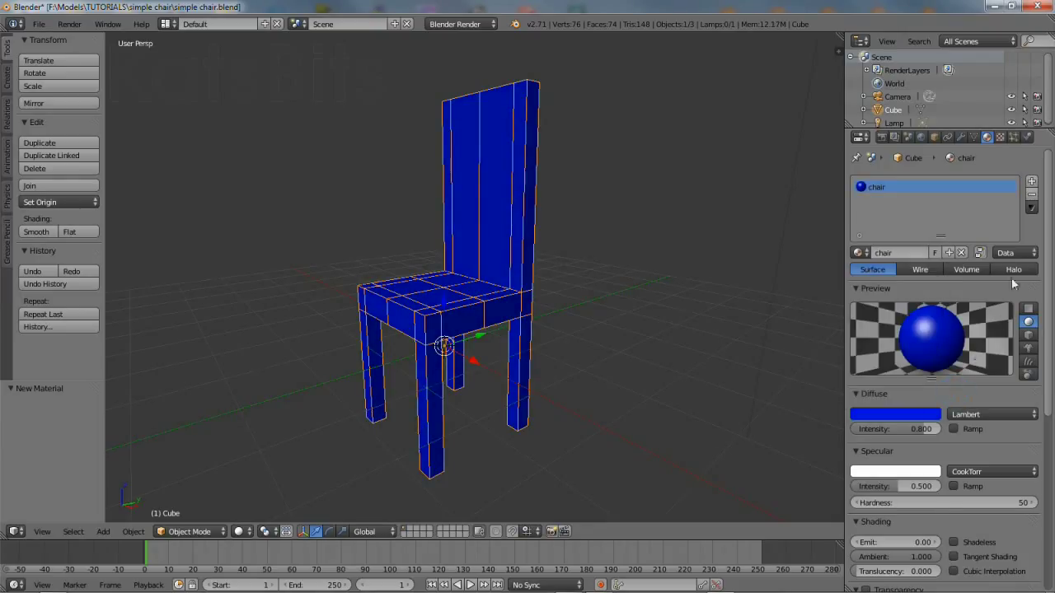
Set the chair material's texture type to Image or Movie and preview both texture and material
left_click(1000, 137)
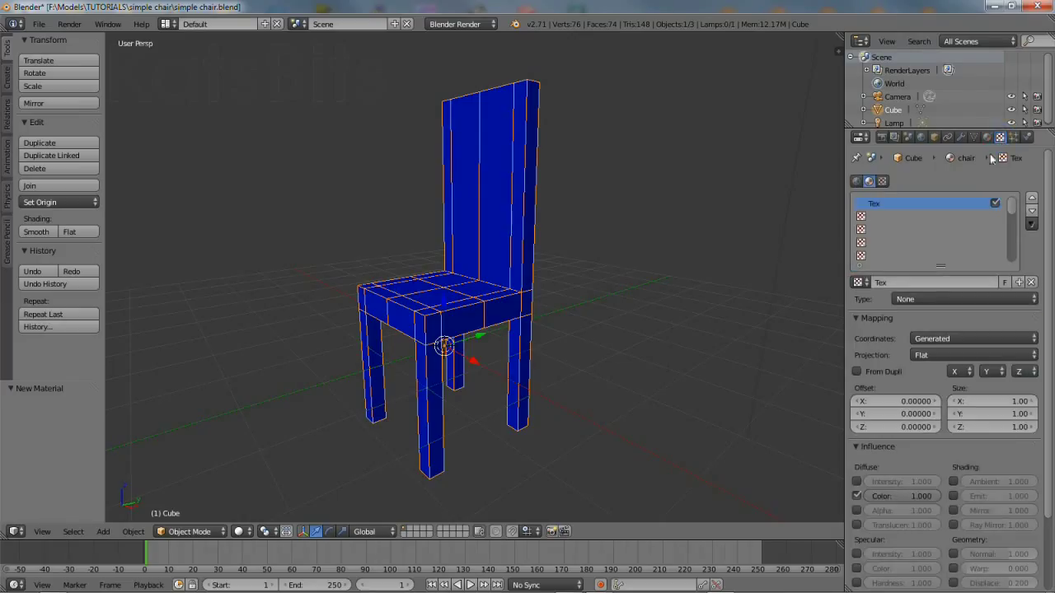
left_click(907, 300)
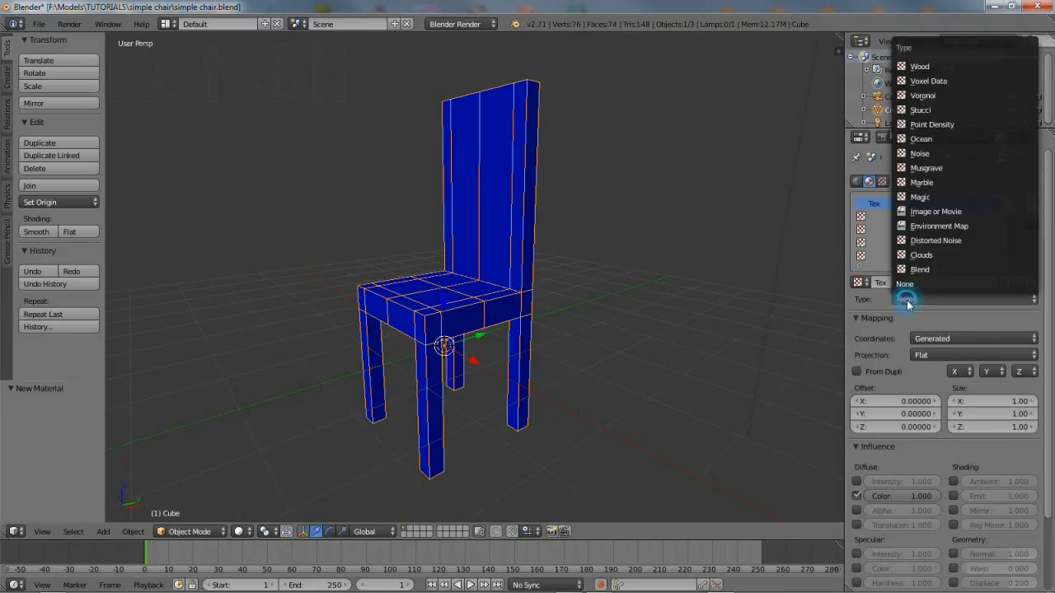
left_click(942, 212)
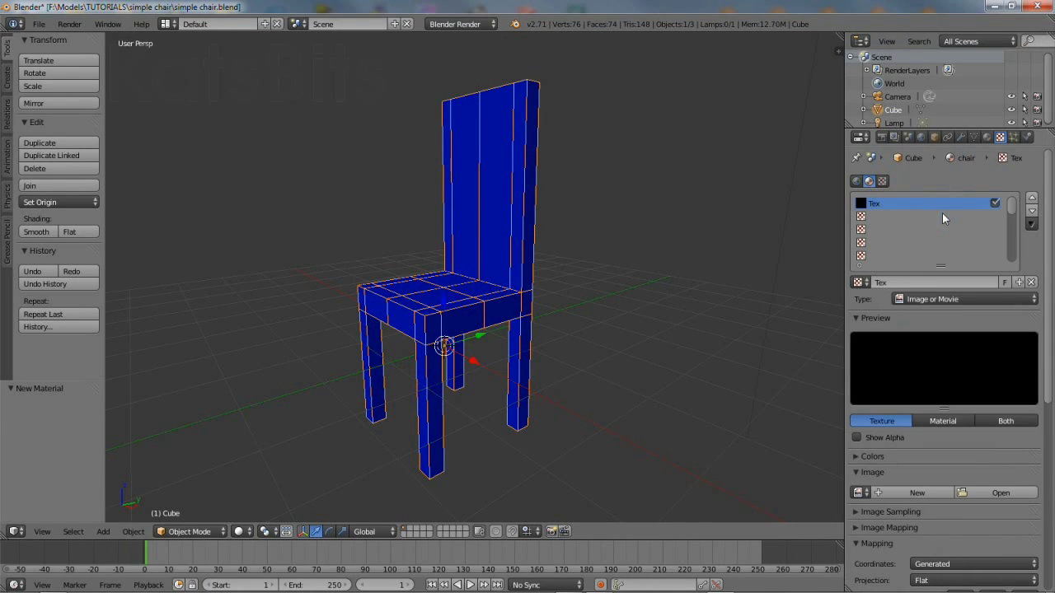
left_click(1005, 422)
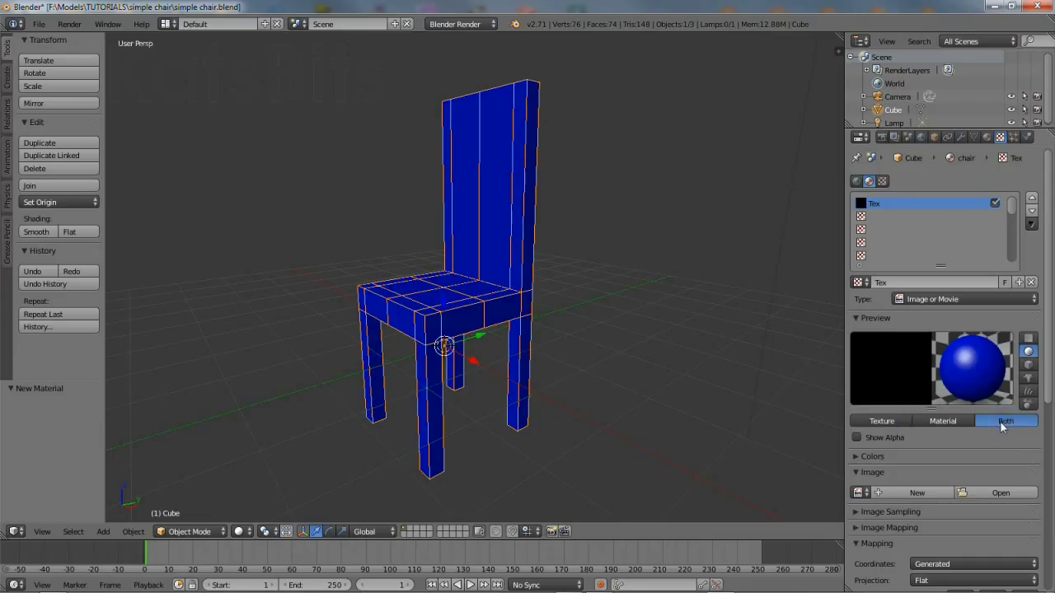
Load WOODgeneric.tga from the simple chair folder as the texture image, displaying the files as thumbnails
left_click(973, 493)
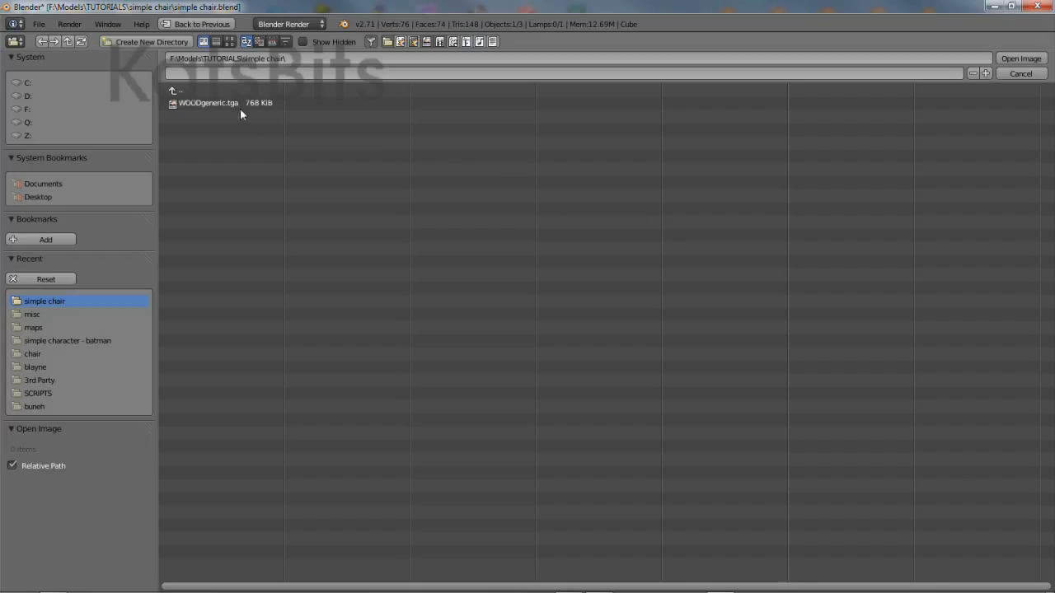
left_click(217, 104)
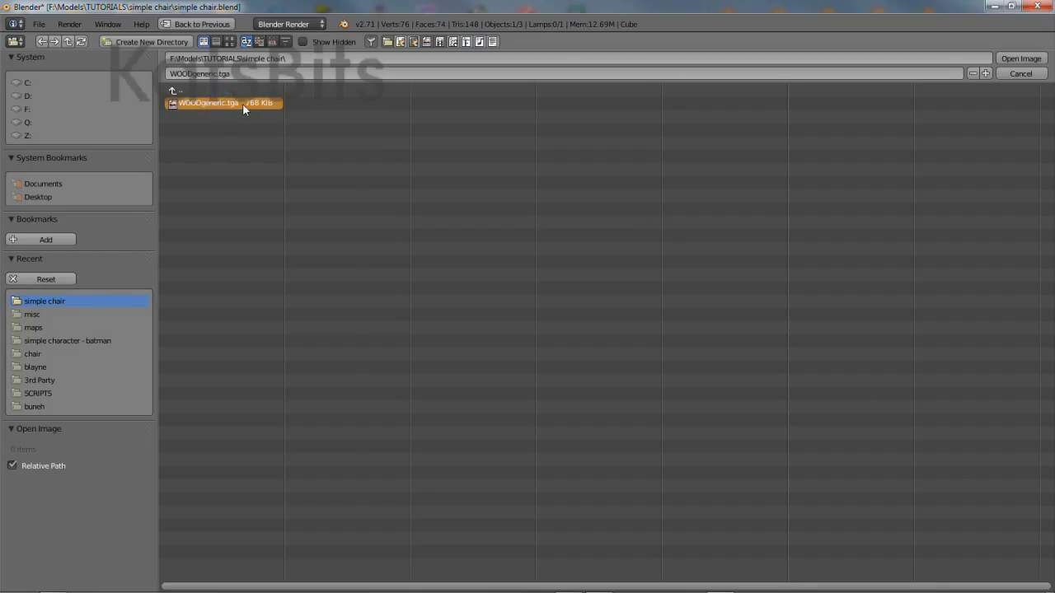
left_click(217, 42)
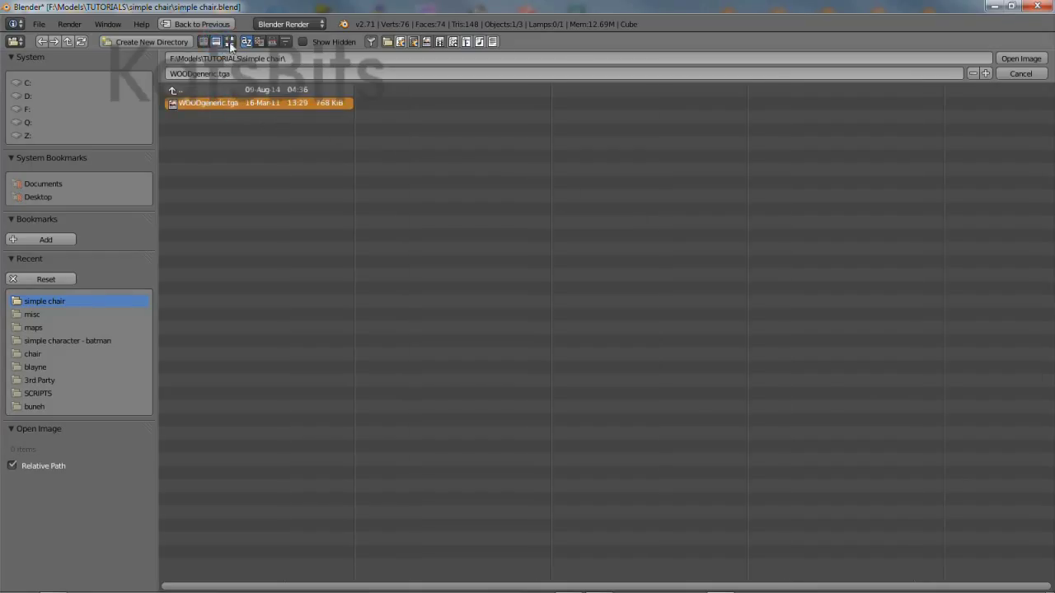
left_click(230, 42)
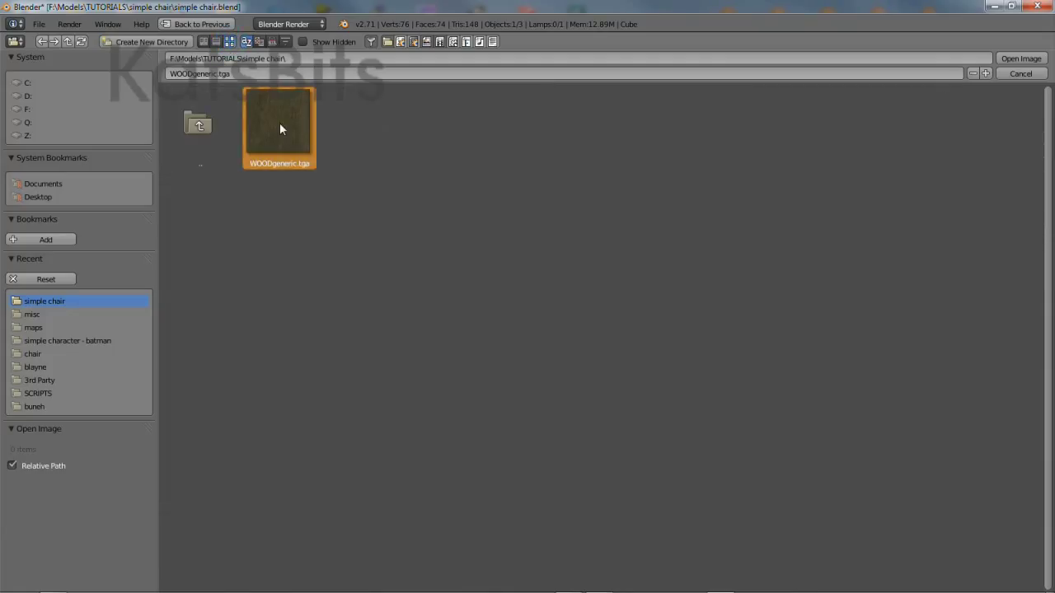
left_click(281, 125)
left_click(1021, 59)
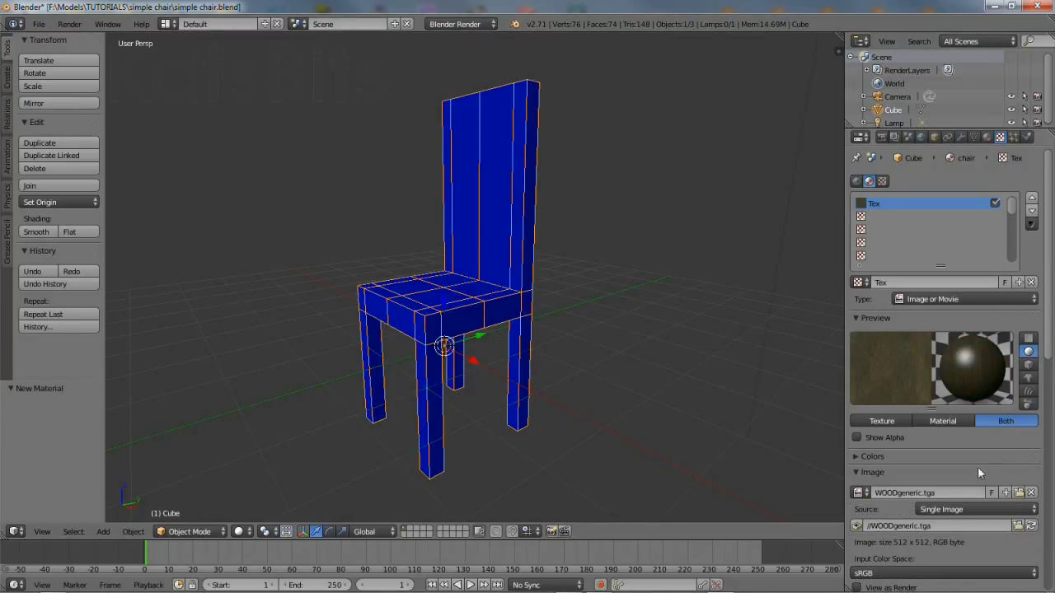
Set the wood texture's mapping coordinates to UV
left_click_drag(1046, 347, 1036, 466)
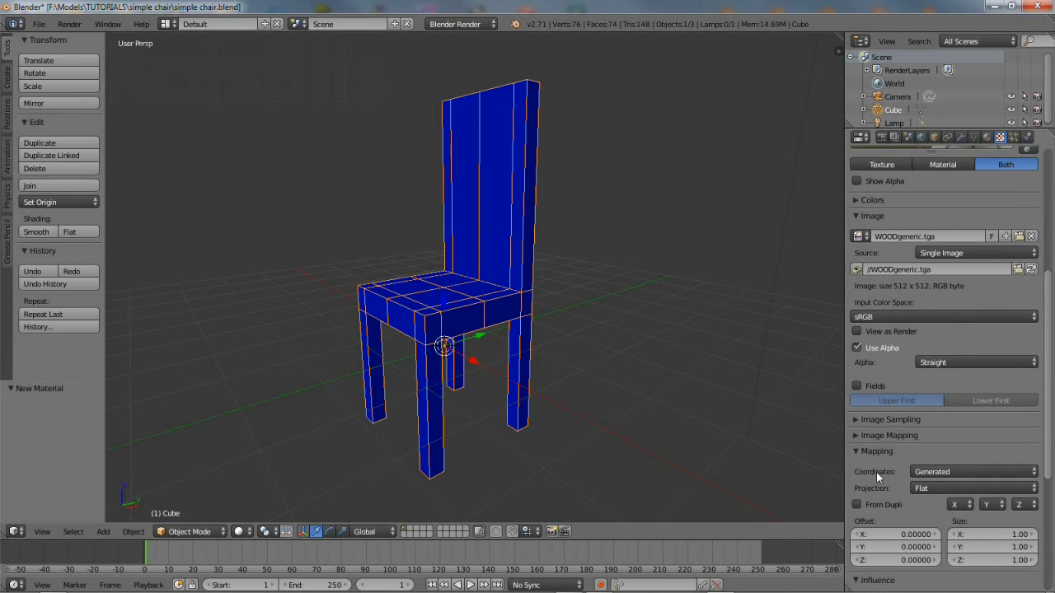
left_click(952, 471)
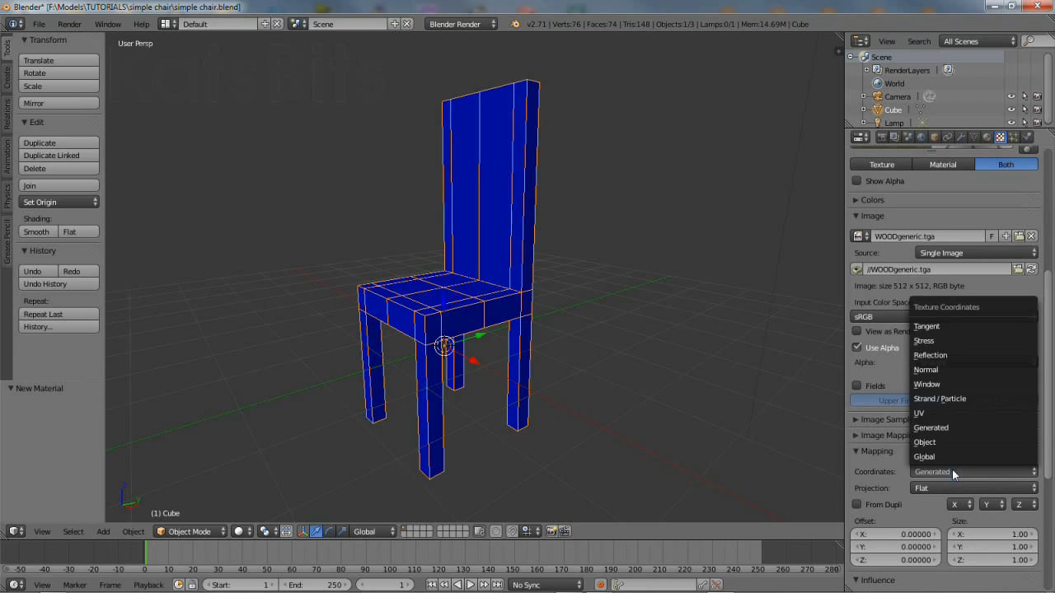
left_click(938, 414)
scroll(948, 396, "up", 5)
scroll(943, 371, "up", 4)
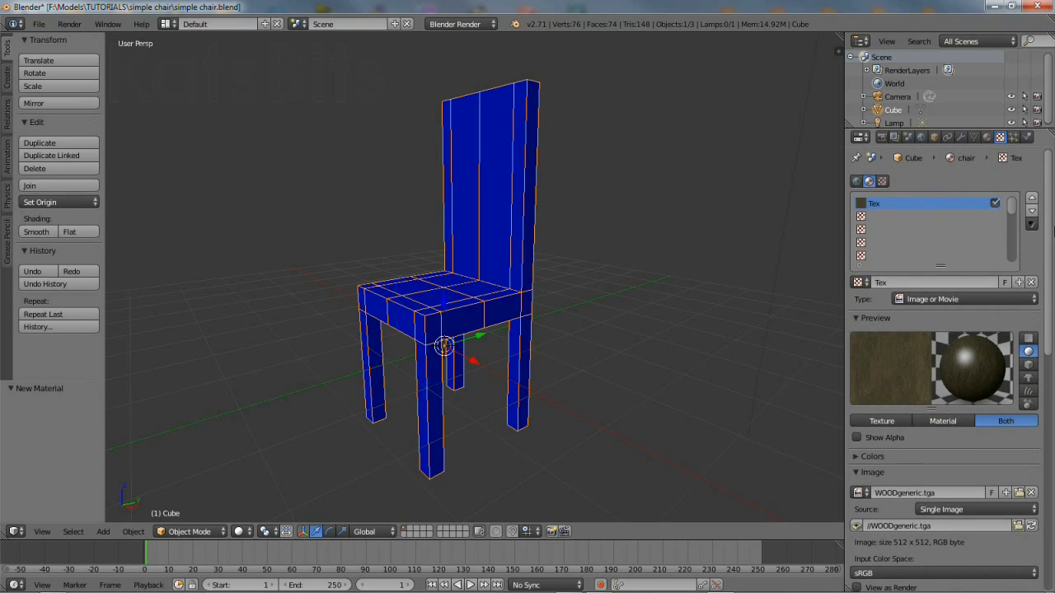
Edit the name of the wood image texture and return to the chair material's settings
left_click(894, 281)
key("BackSpace")
key("Return")
left_click(990, 138)
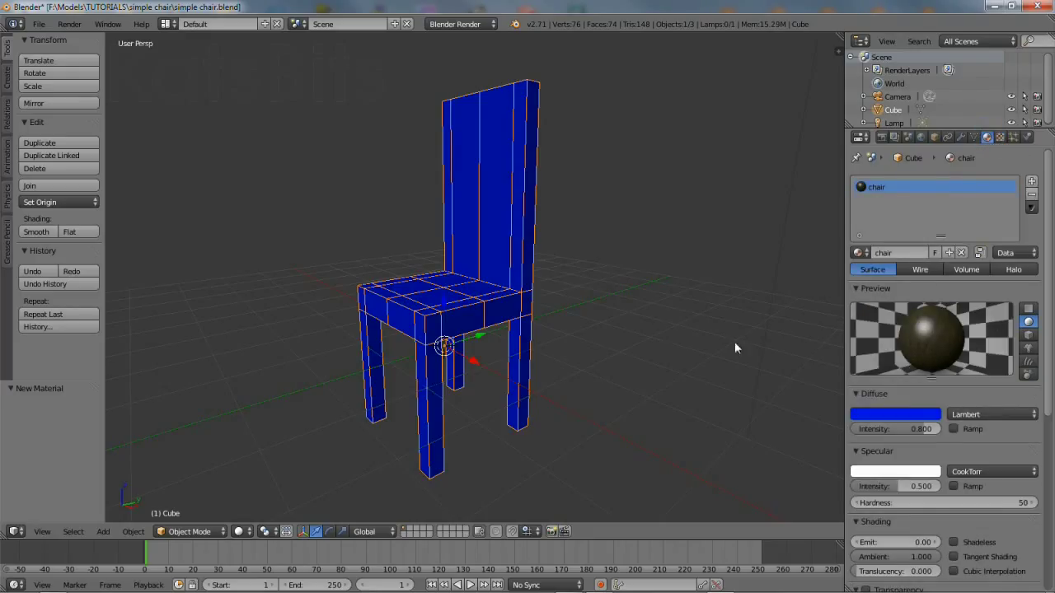
Compare the chair in Texture and Rendered viewport shading, ending in Texture shading
left_click(242, 531)
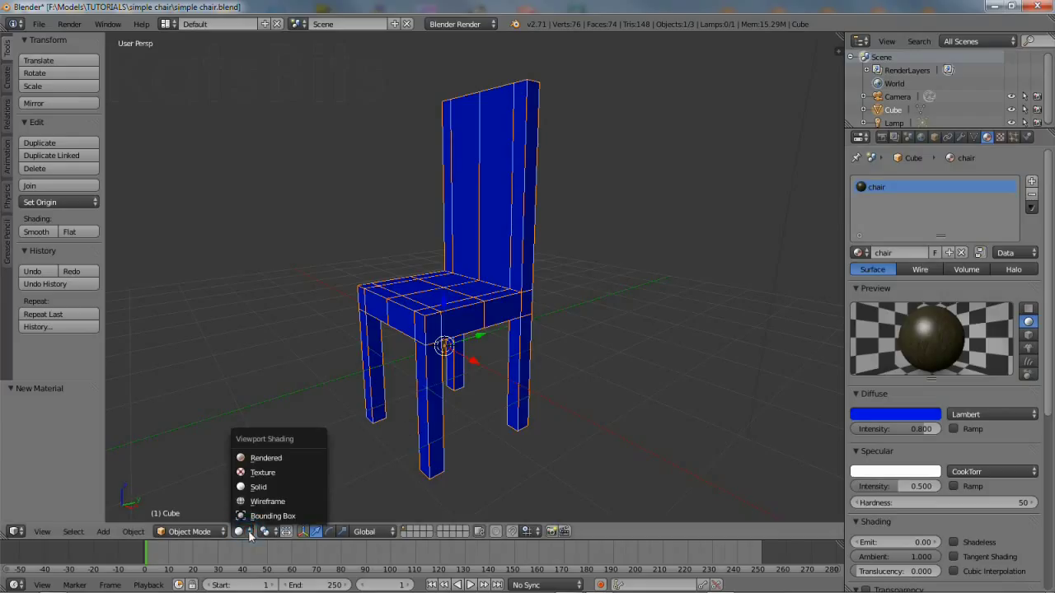
left_click(266, 474)
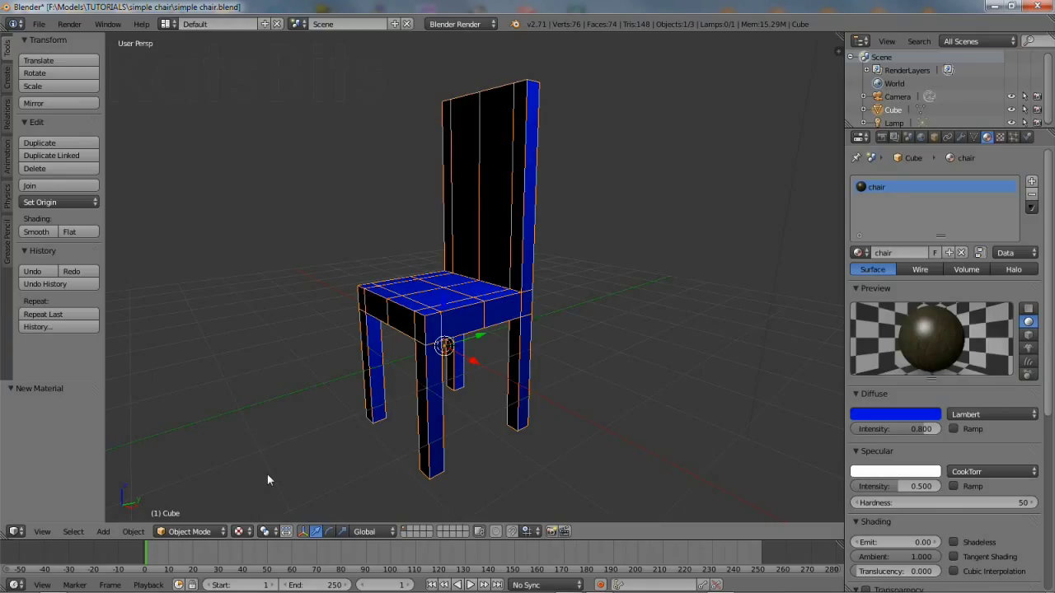
left_click(239, 532)
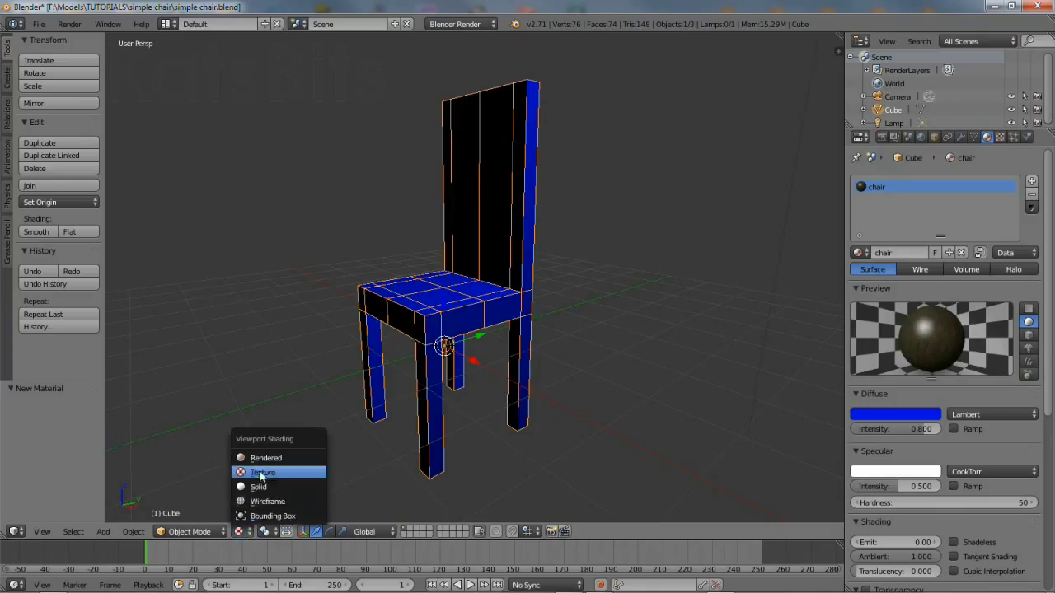
left_click(260, 458)
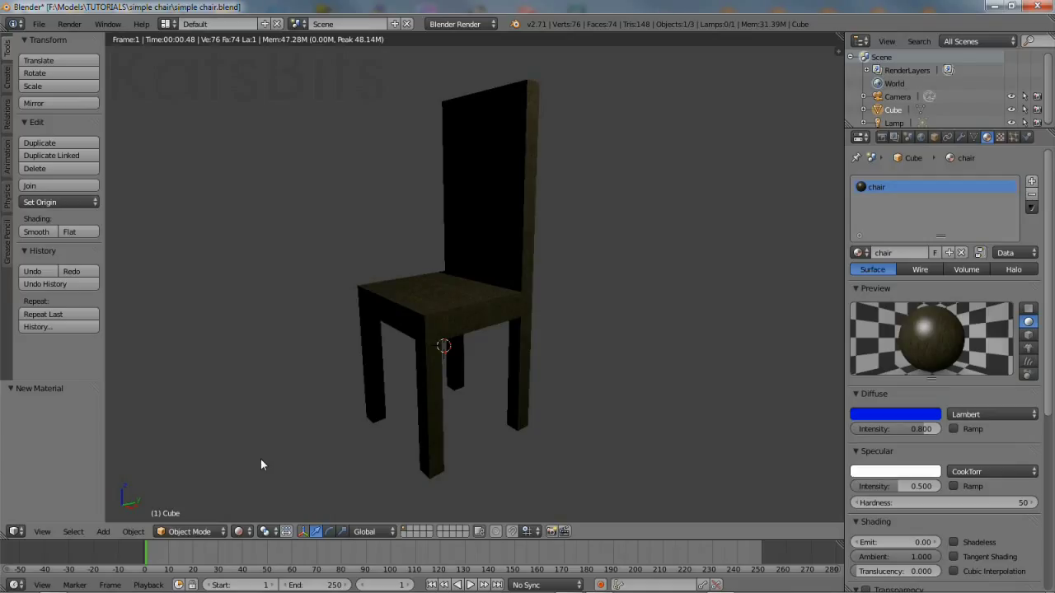
left_click(250, 532)
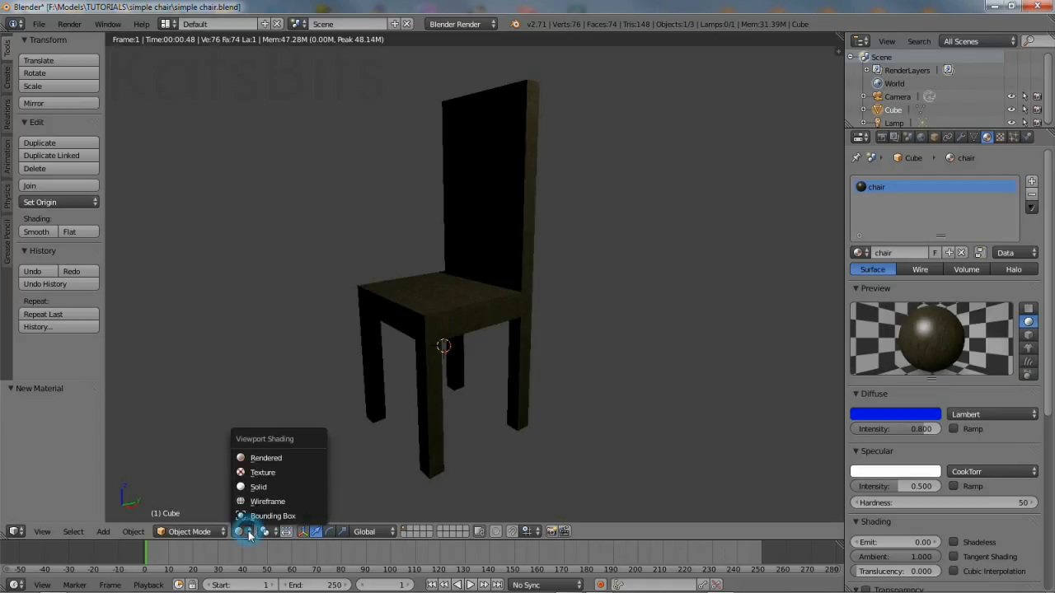
left_click(257, 476)
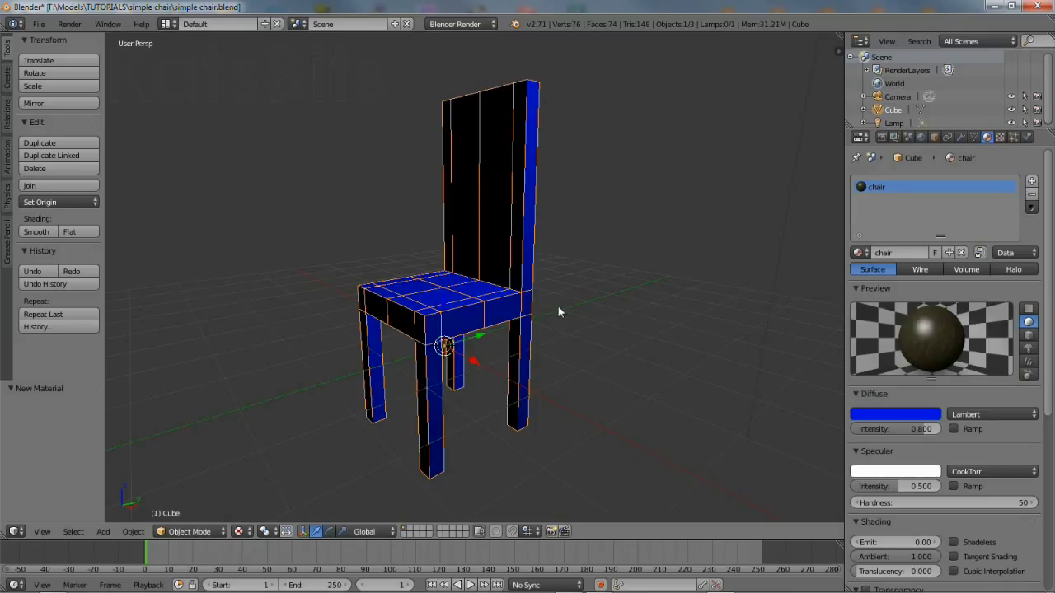
Change the Outliner area to a UV/Image Editor and enlarge it in height and width
left_click(861, 41)
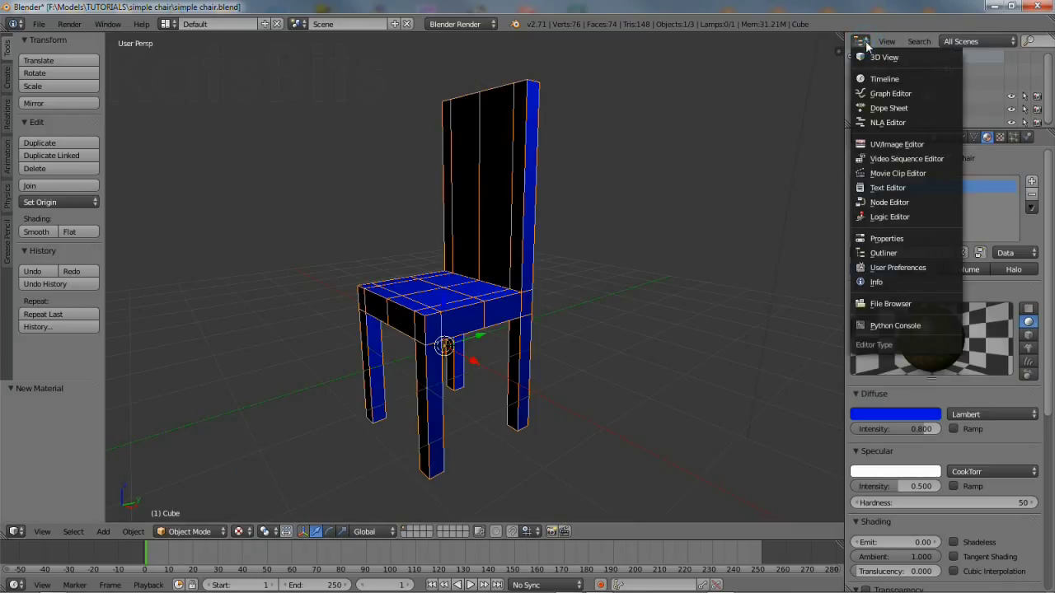
left_click(881, 144)
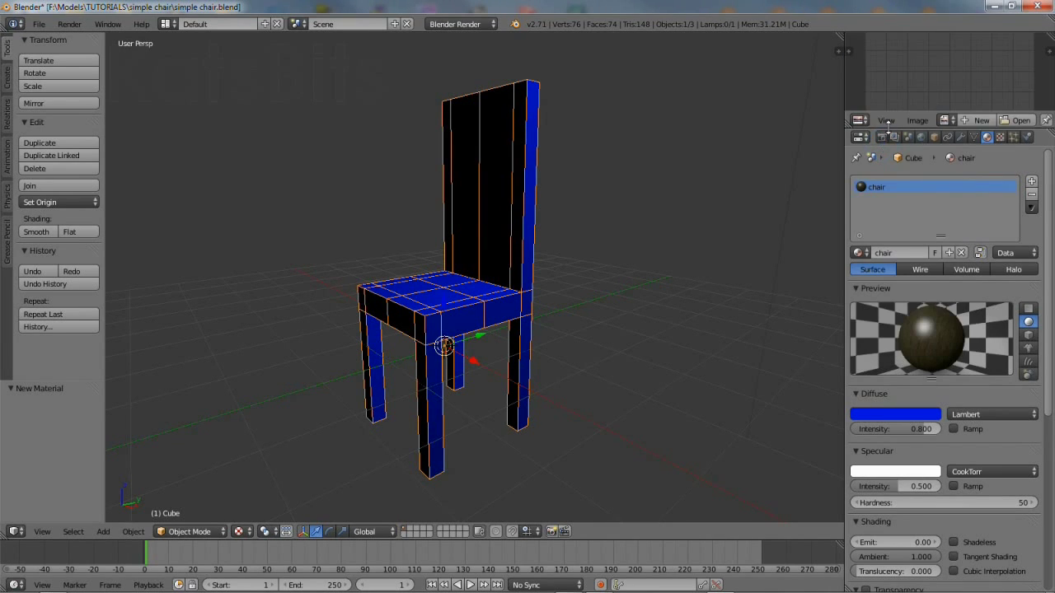
left_click_drag(888, 124, 891, 253)
left_click_drag(842, 228, 761, 230)
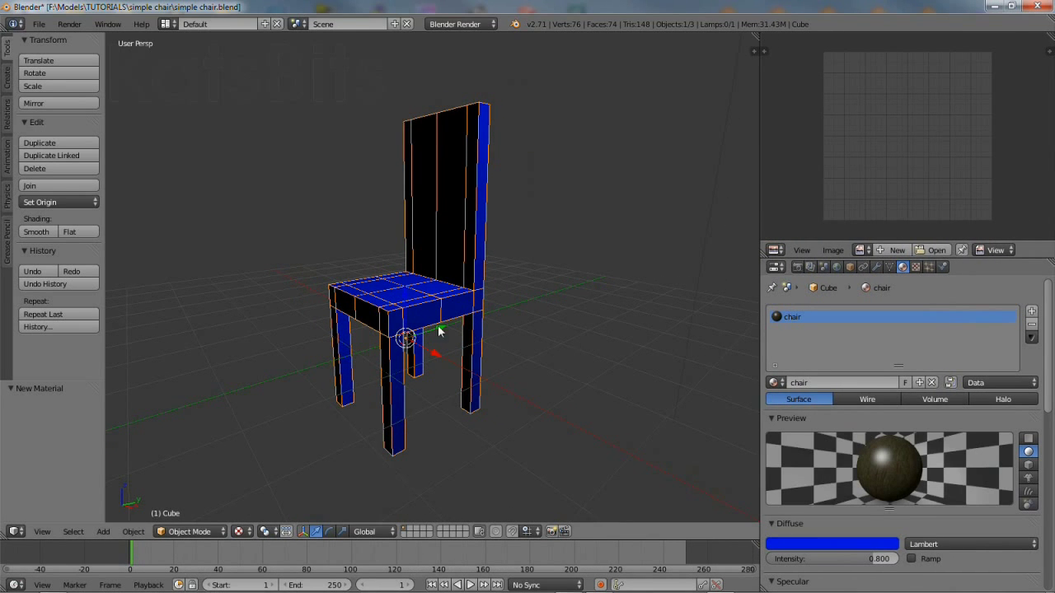
Switch the chair to Edit Mode, clear the existing leg-face selection, and select the entire mesh
middle_click_drag(427, 329, 388, 347)
scroll(286, 397, "up", 2)
left_click(198, 532)
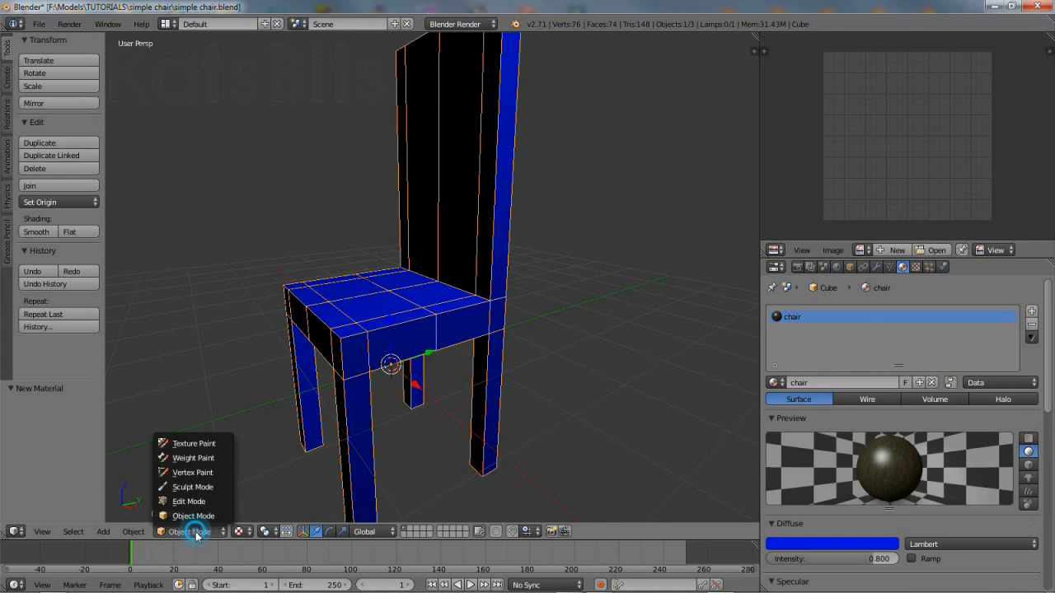
left_click(200, 501)
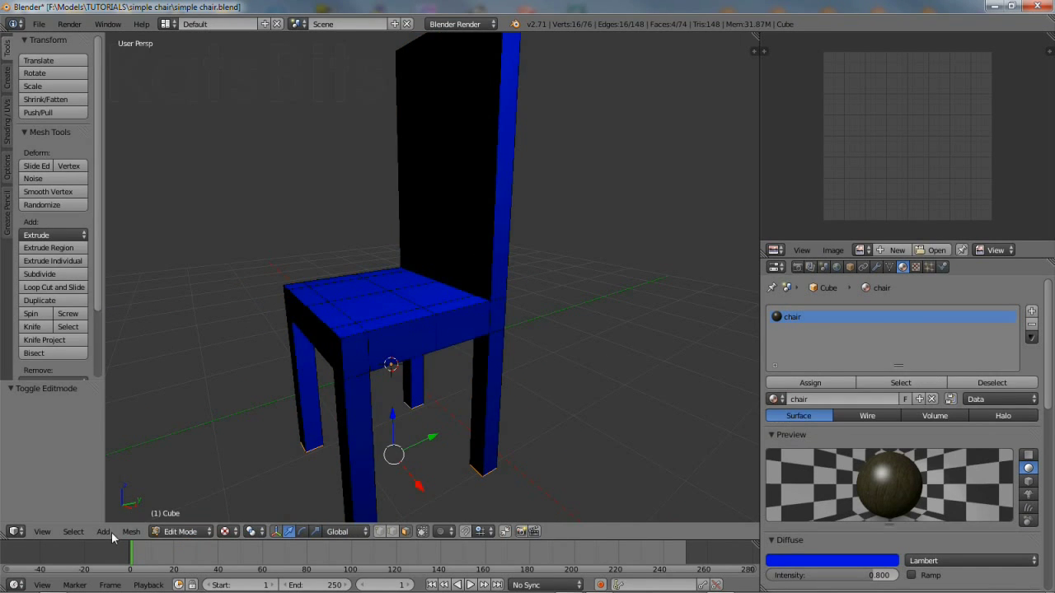
left_click(73, 534)
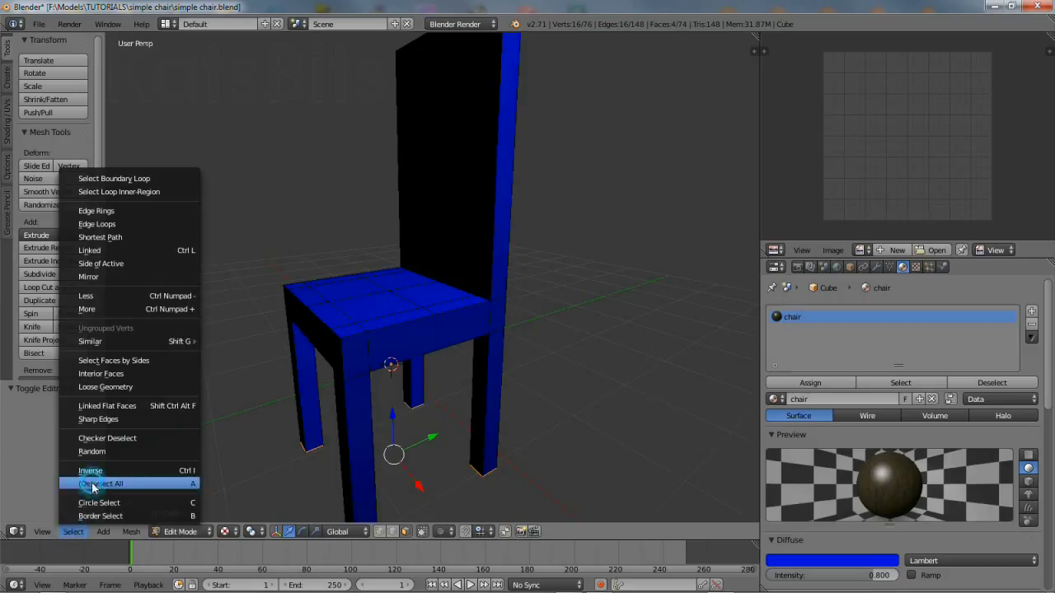
left_click(93, 487)
left_click(72, 530)
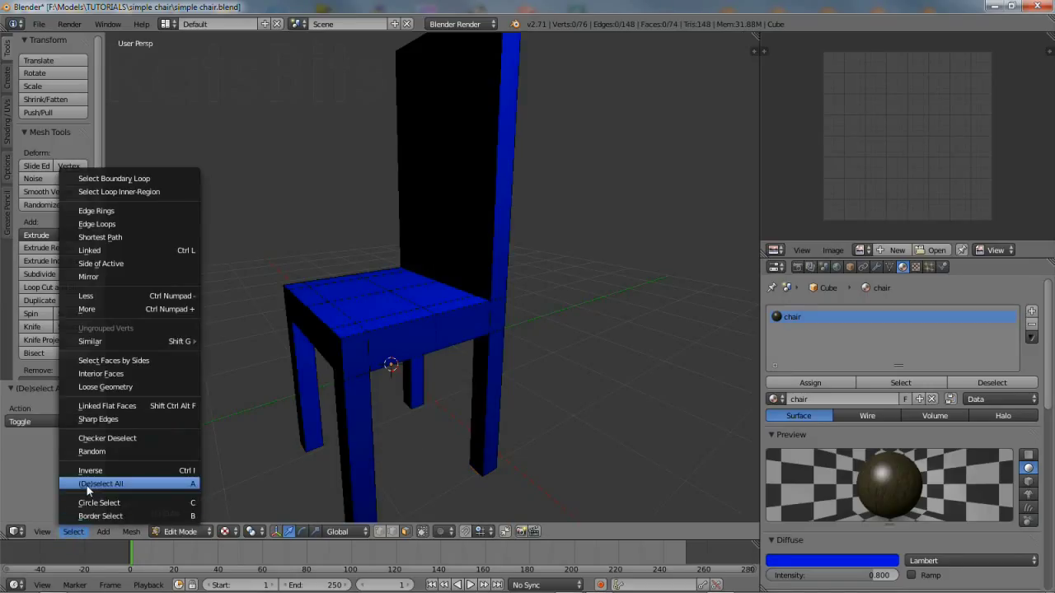
left_click(86, 485)
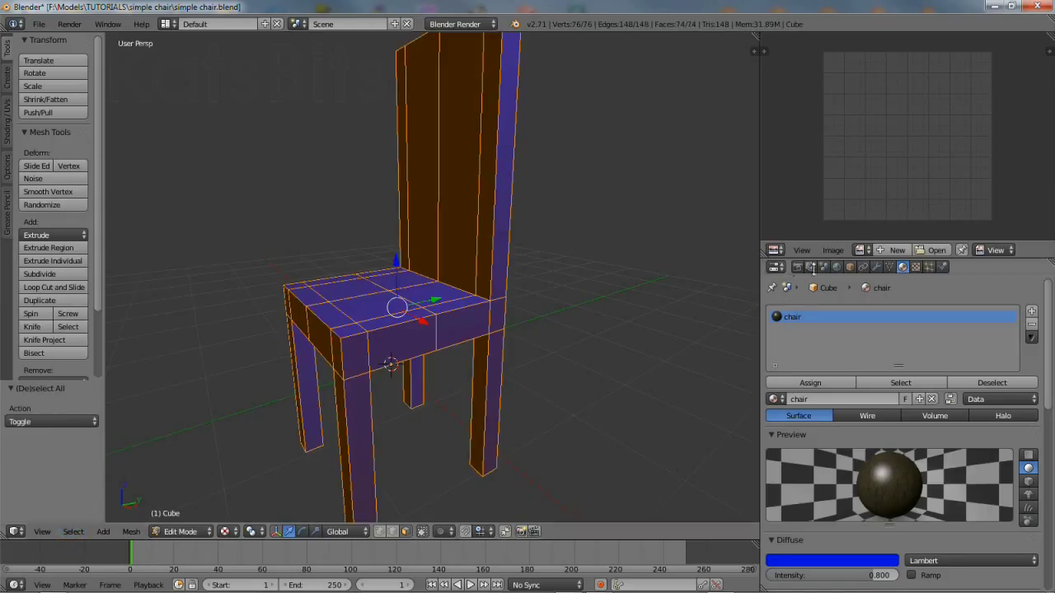
Assign the WOODgeneric.tga image to the whole selected mesh in the UV/Image Editor and save the file
left_click(865, 252)
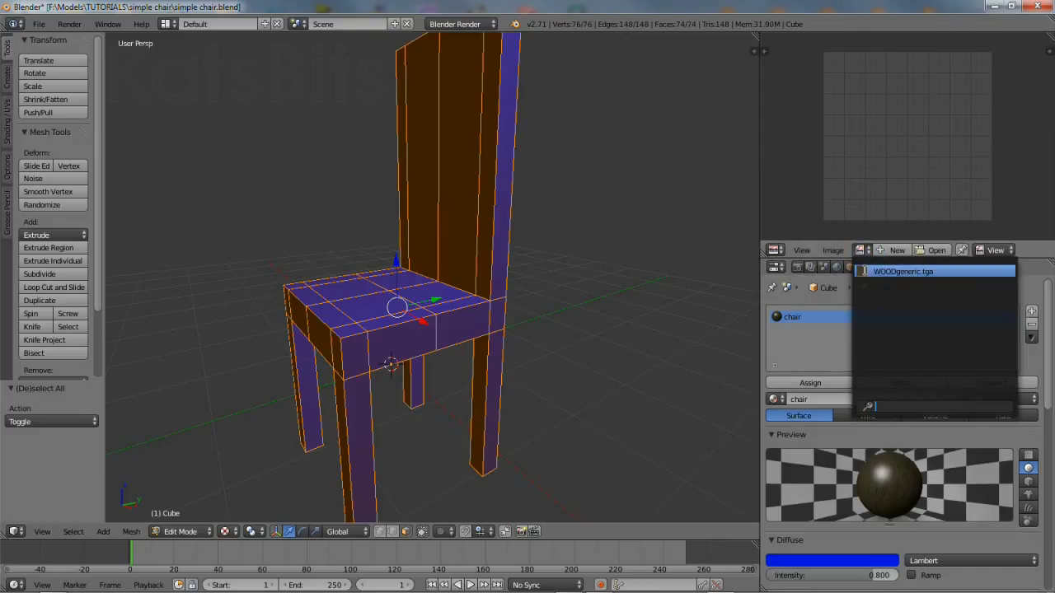
left_click(902, 272)
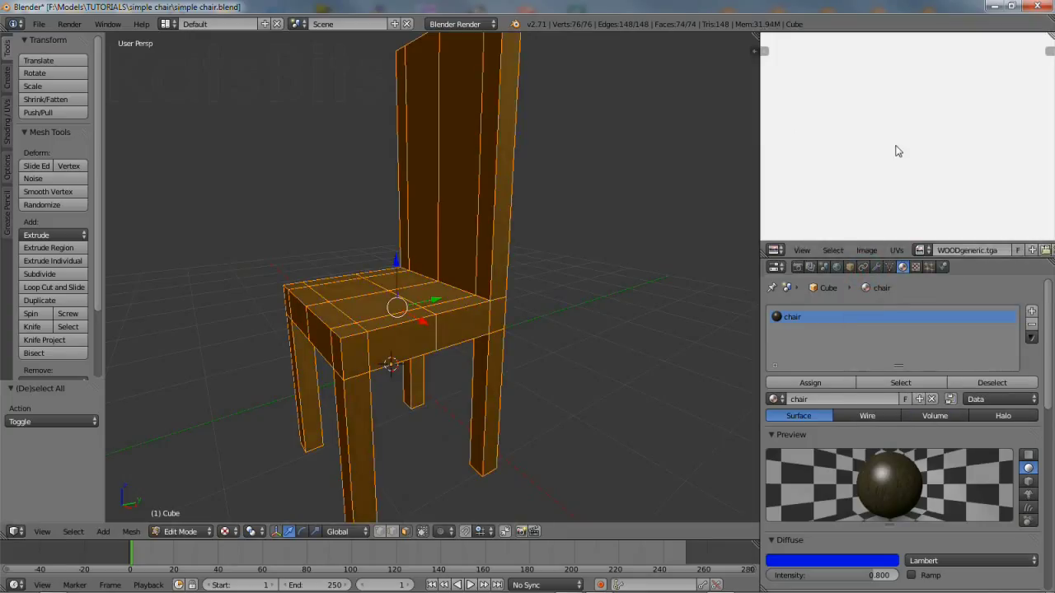
scroll(899, 151, "down", 2)
key("ctrl+s")
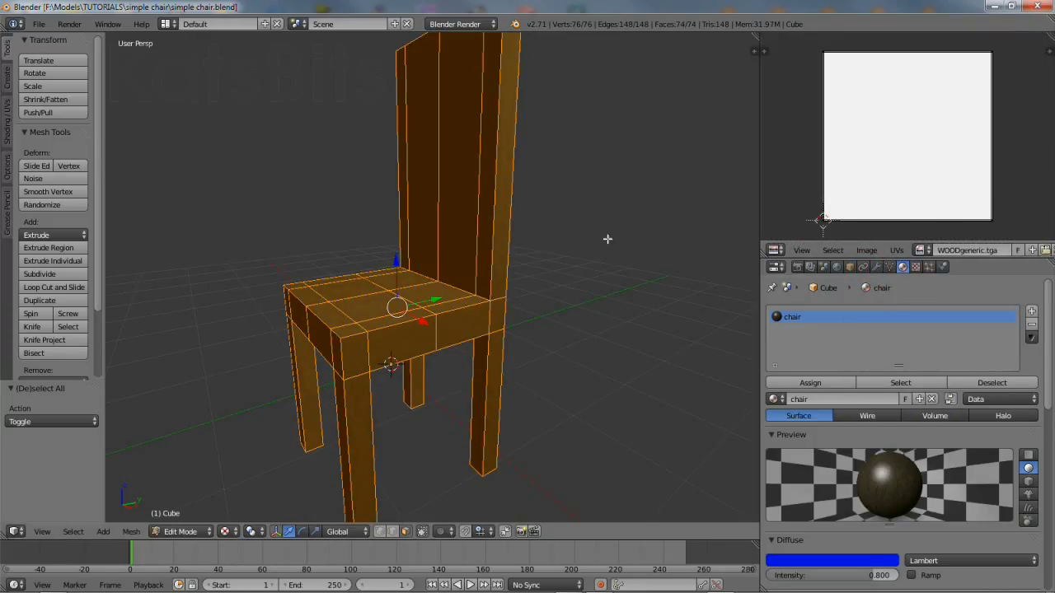
Inspect the default UVs of the front leg's side face and the adjoining seat-side faces one at a time
right_click(362, 407)
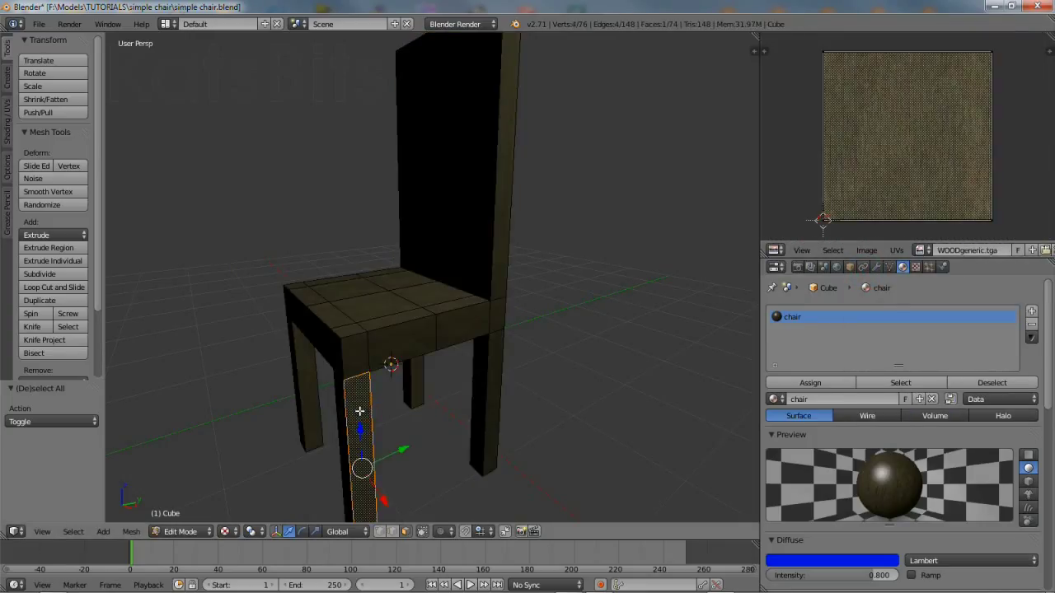
right_click(358, 365)
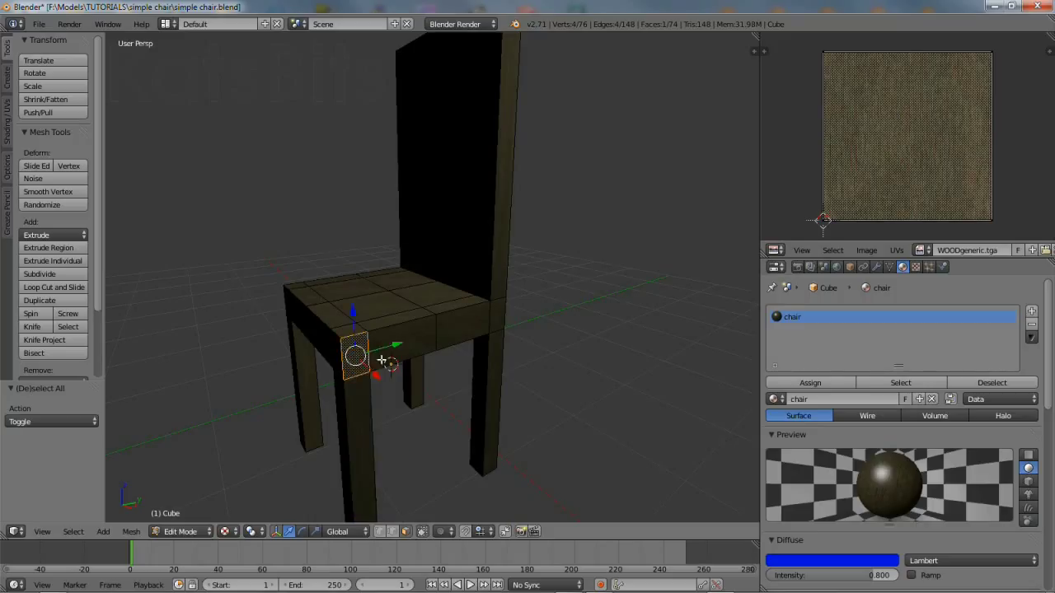
right_click(420, 336)
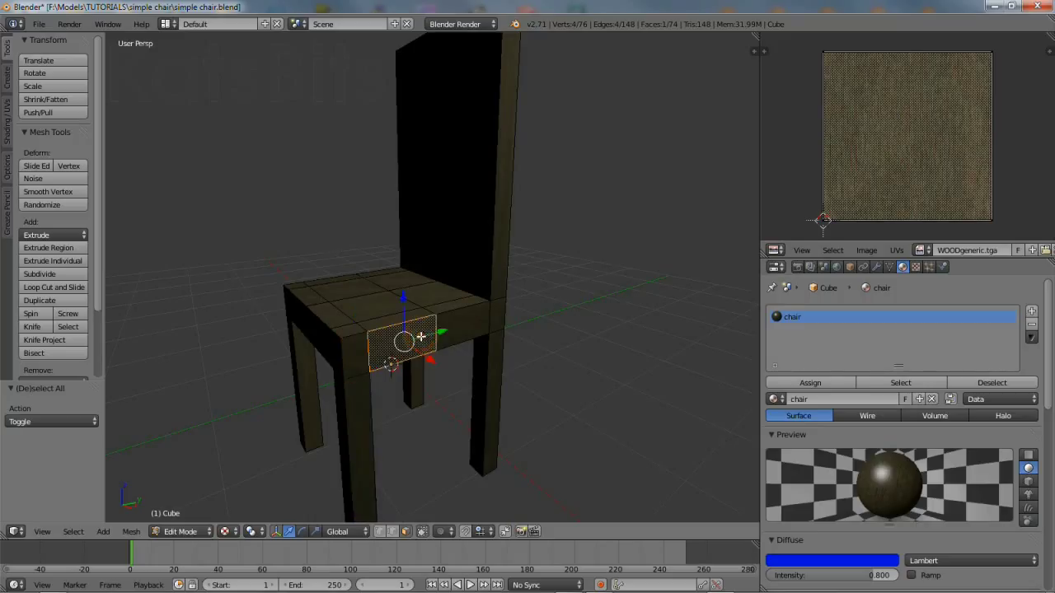
right_click(474, 319)
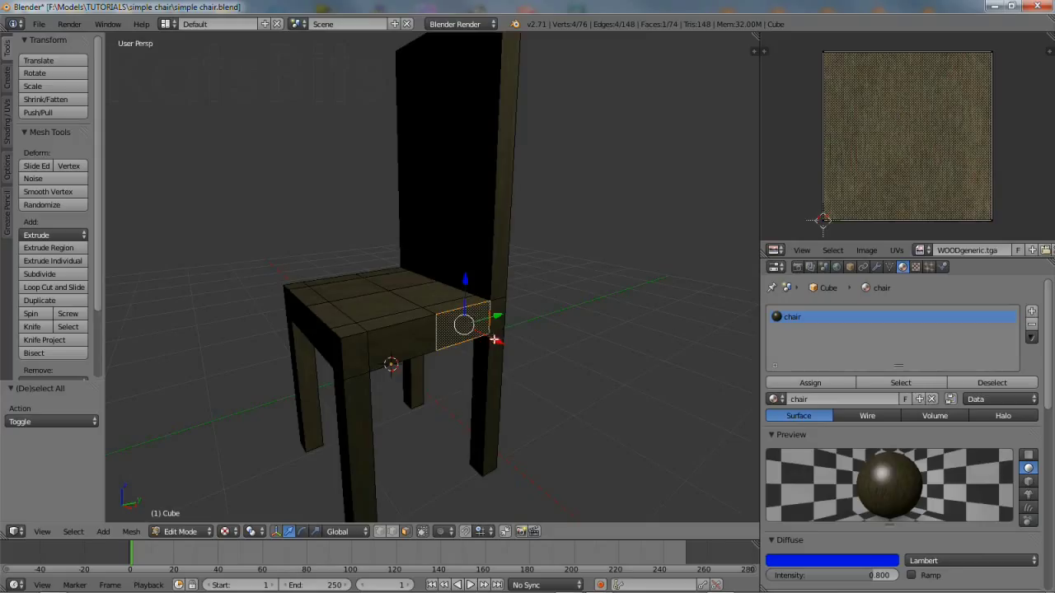
Select all seven faces along one outer side of the chair, from backrest edge to both legs, and UV Unwrap them
right_click(502, 271)
right_click(498, 314, "shift")
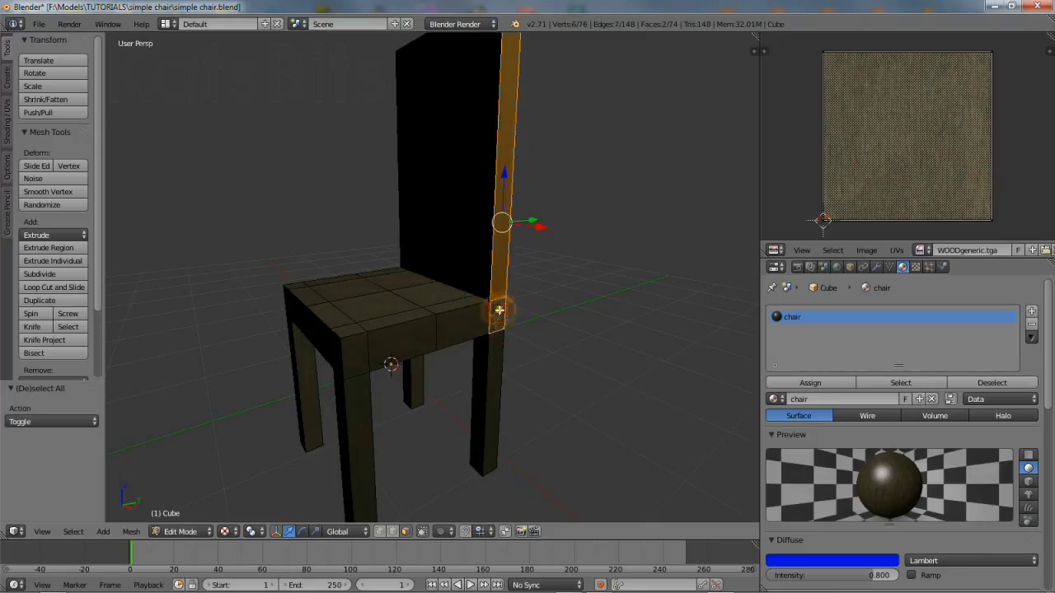
right_click(493, 362, "shift")
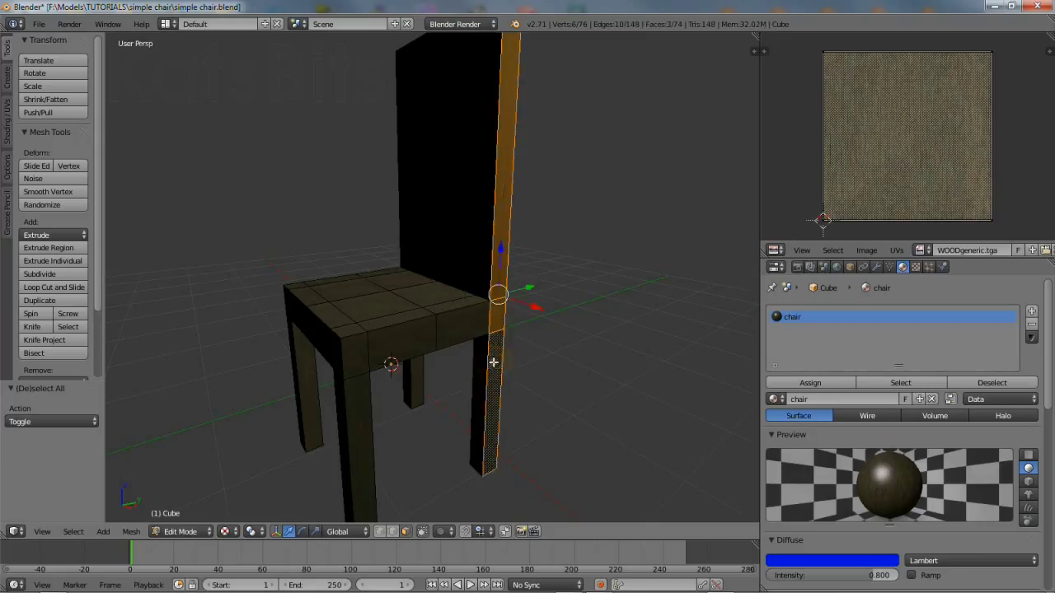
right_click(464, 323, "shift")
right_click(414, 334, "shift")
right_click(355, 354, "shift")
right_click(355, 406, "shift")
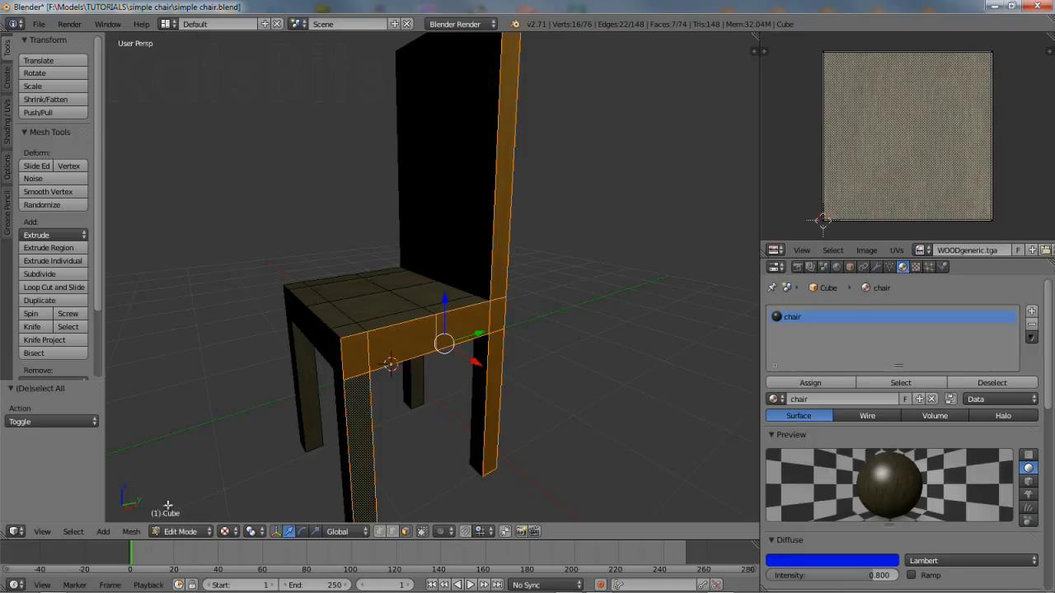
left_click(132, 532)
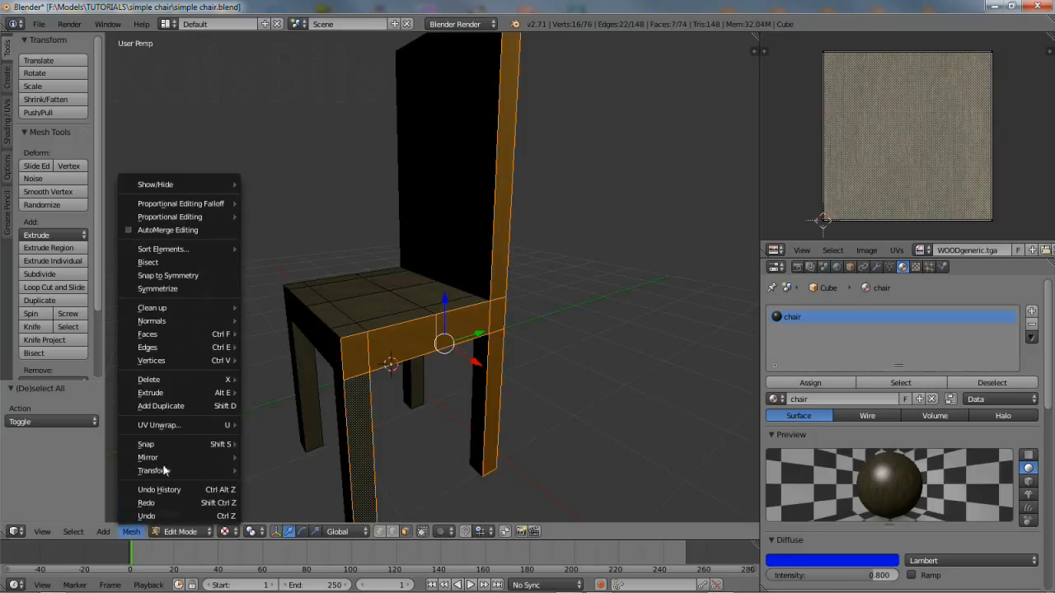
mouse_move(174, 425)
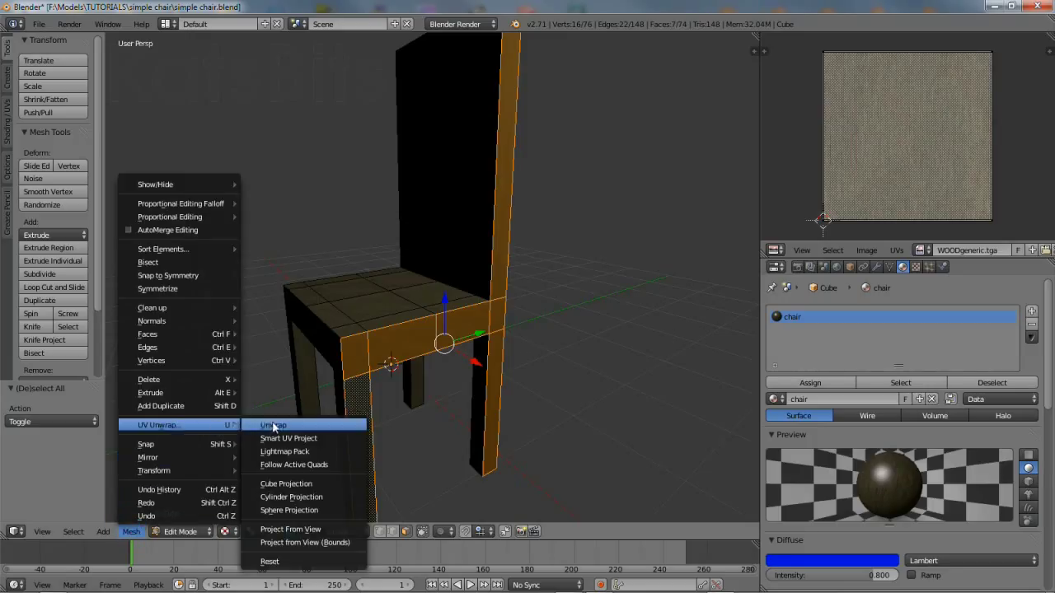
left_click(273, 426)
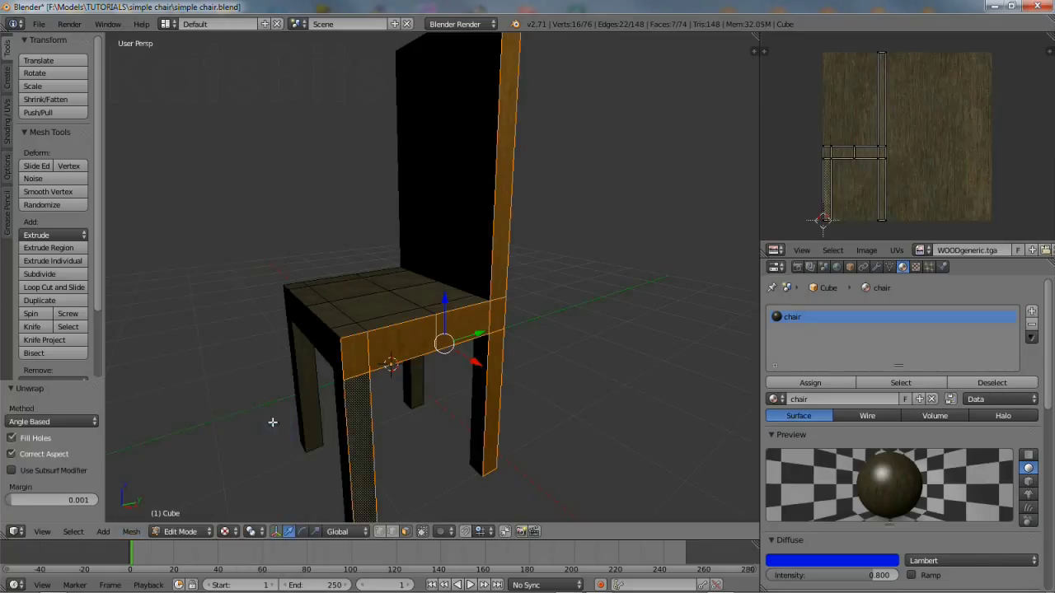
Change the unwrap method to Conformal and unwrap the same side faces again
left_click(86, 422)
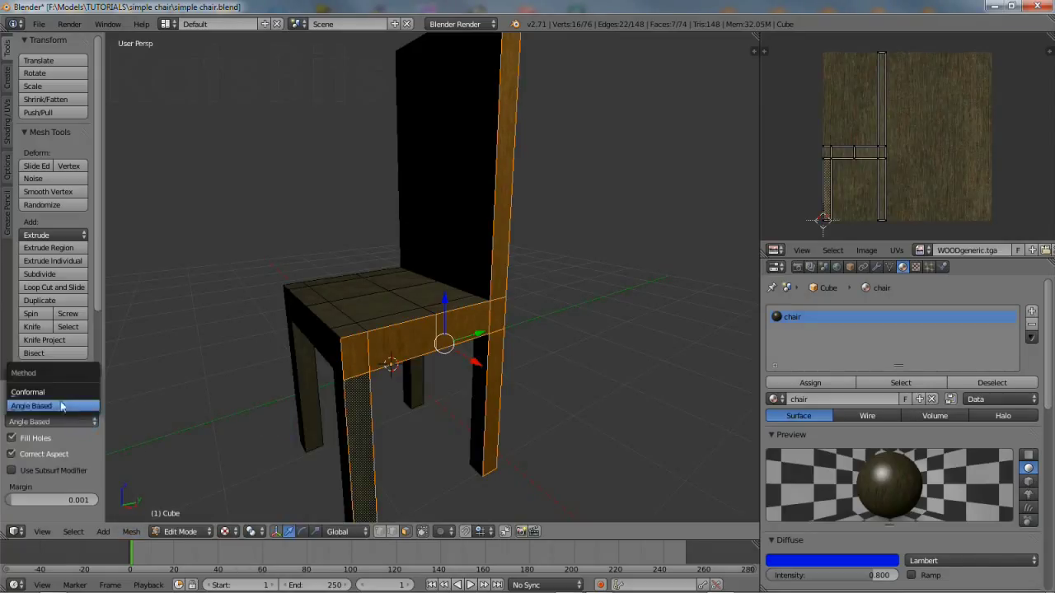
left_click(39, 392)
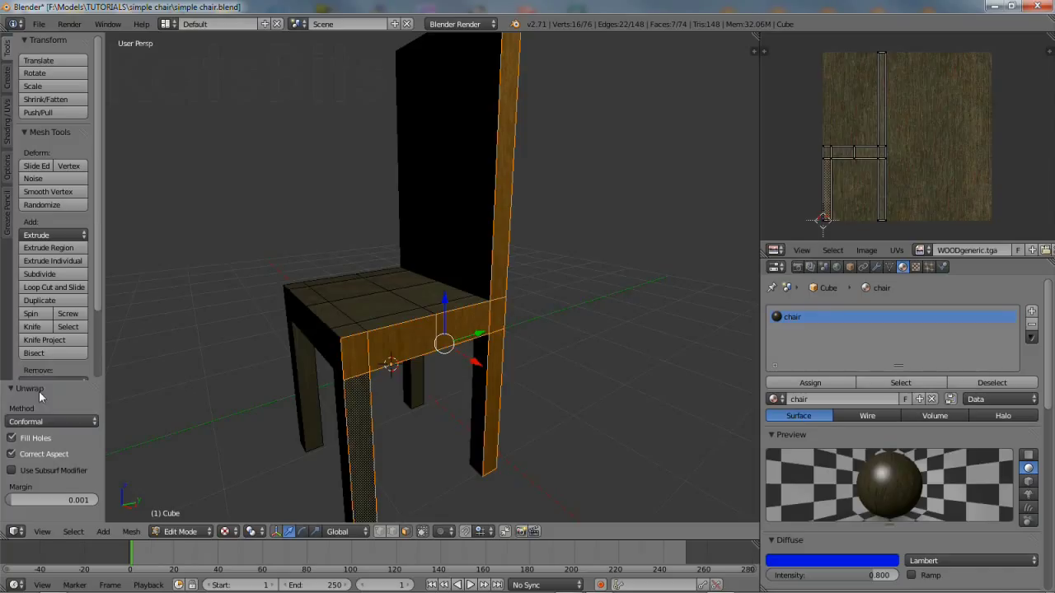
left_click(130, 532)
mouse_move(160, 426)
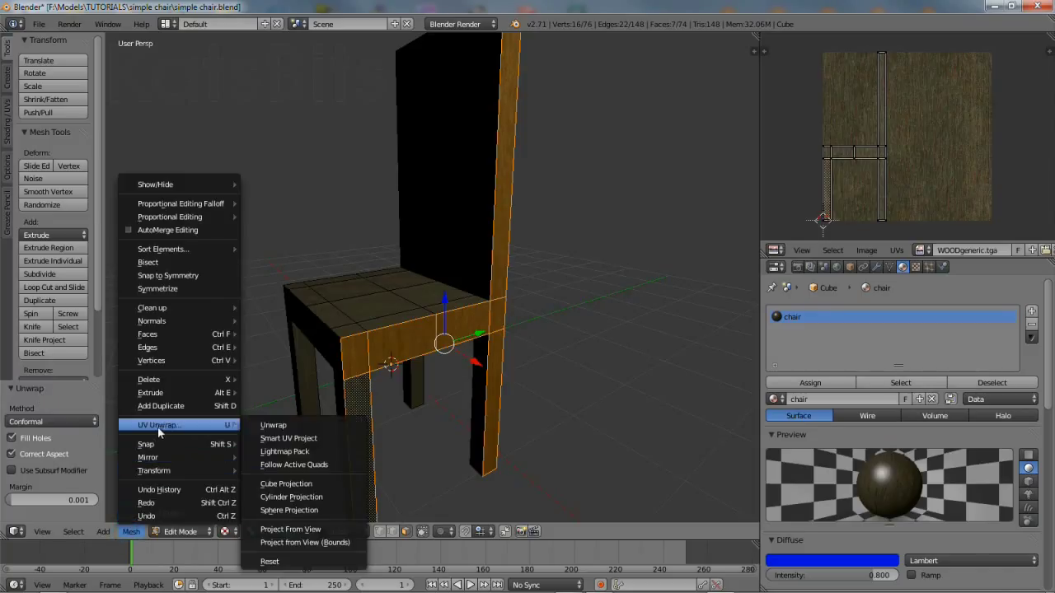
left_click(284, 427)
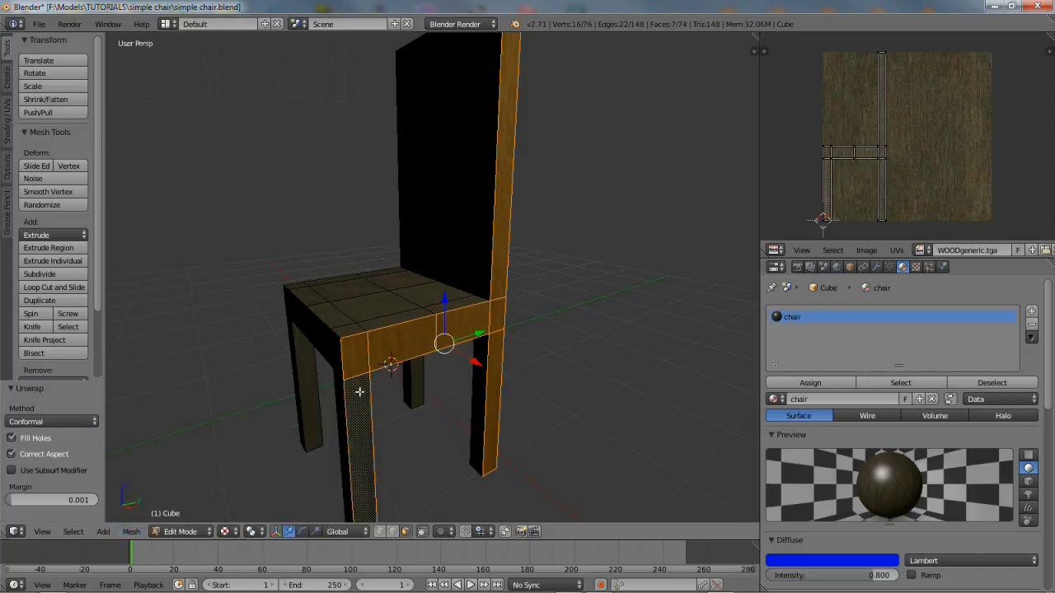
Select the seven matching faces on the chair's opposite outer side and UV Unwrap them
middle_click_drag(303, 385, 500, 380)
right_click(529, 393)
right_click(540, 328, "shift")
right_click(509, 316, "shift")
right_click(441, 317, "shift")
right_click(386, 312, "shift")
right_click(381, 281, "shift")
right_click(381, 356, "shift")
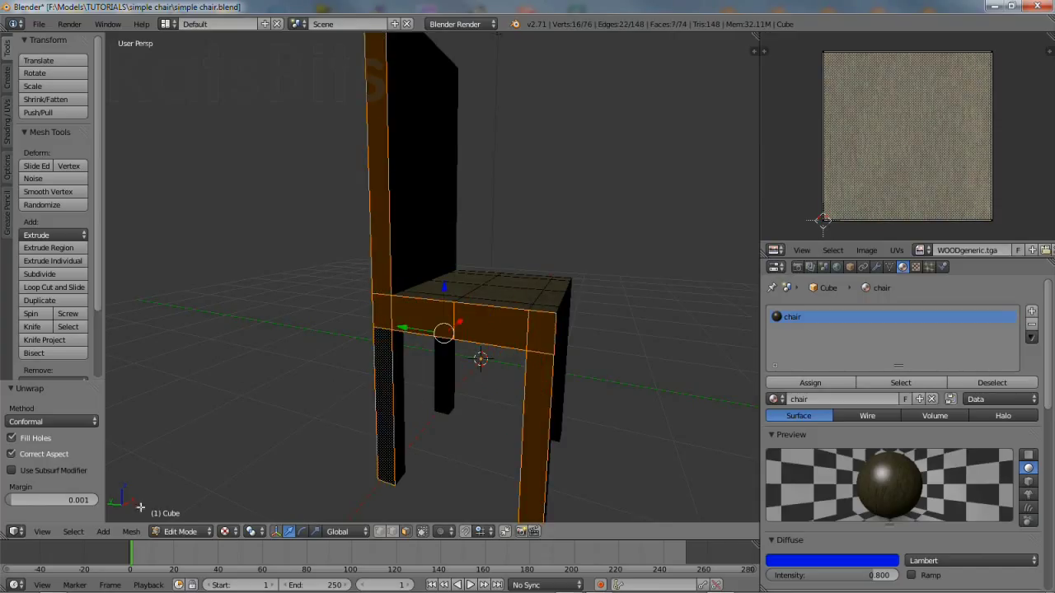
left_click(132, 533)
mouse_move(152, 428)
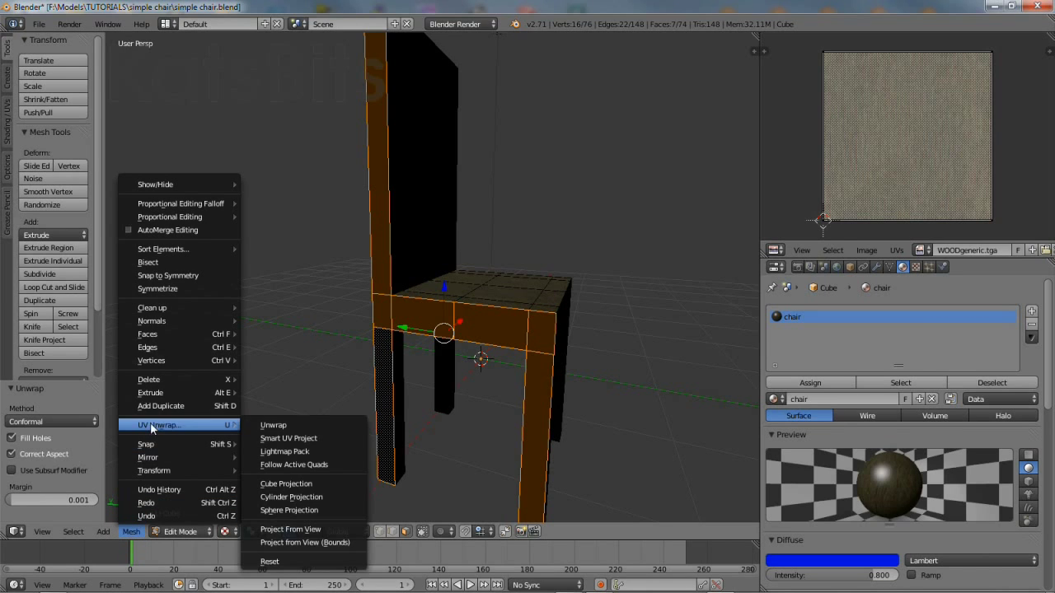
left_click(279, 424)
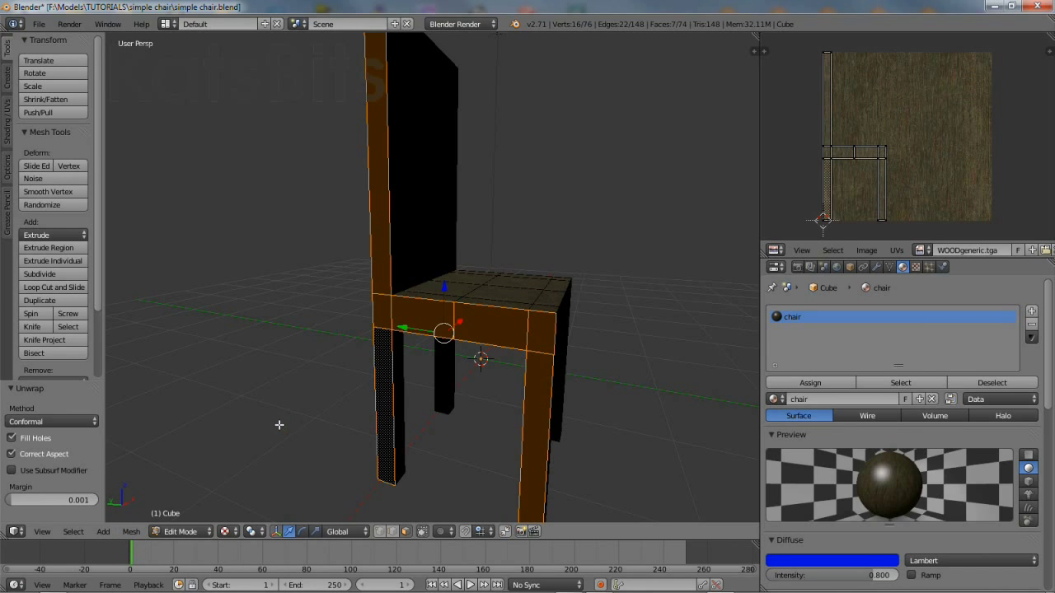
Select the four front faces of the backrest and UV Unwrap them
middle_click_drag(561, 364, 470, 325)
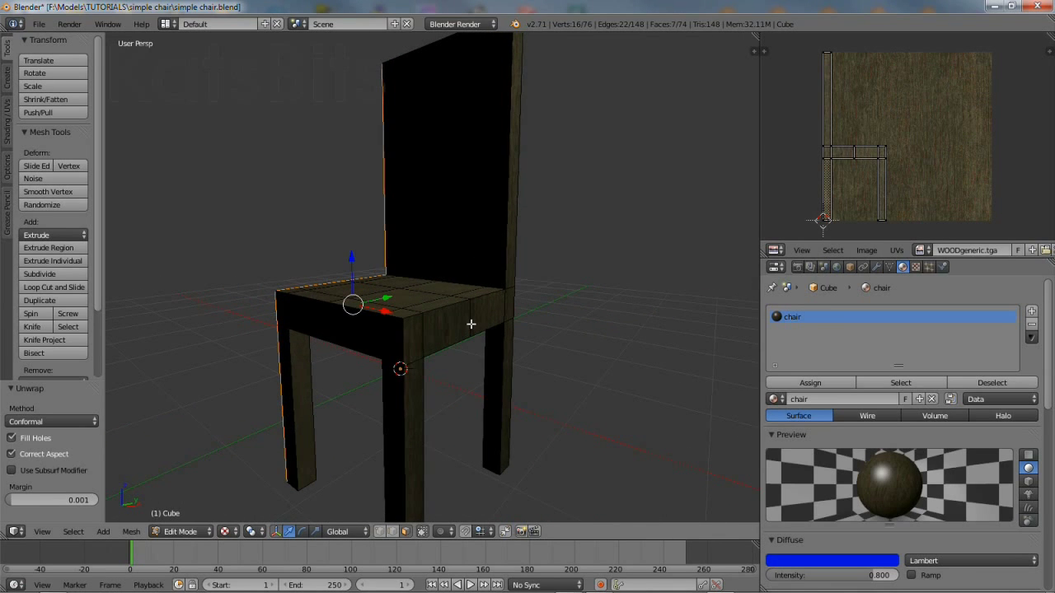
right_click(487, 272)
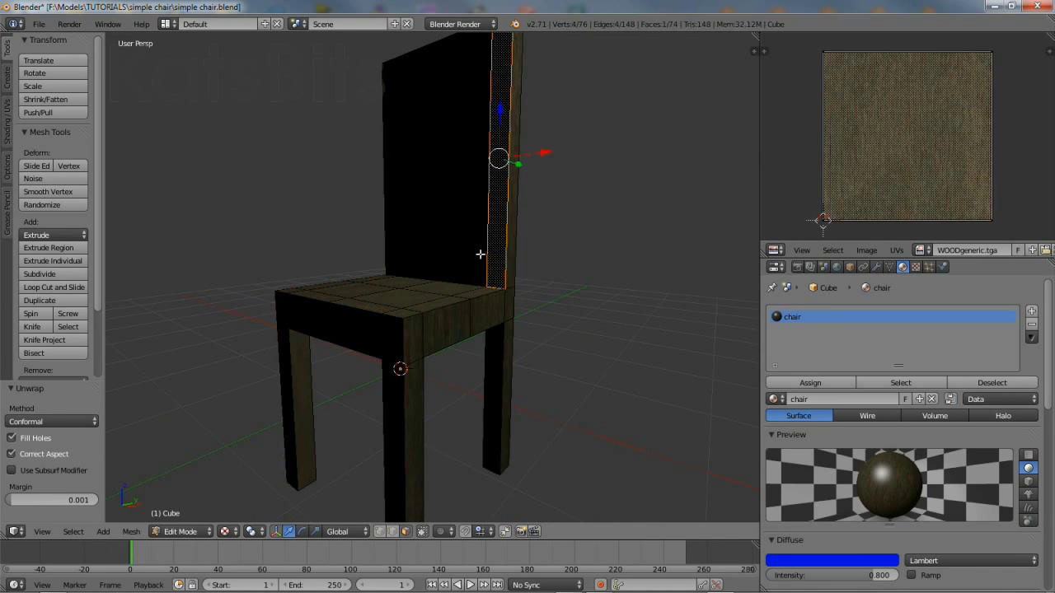
right_click(481, 254, "shift")
right_click(419, 223, "shift")
right_click(396, 217, "shift")
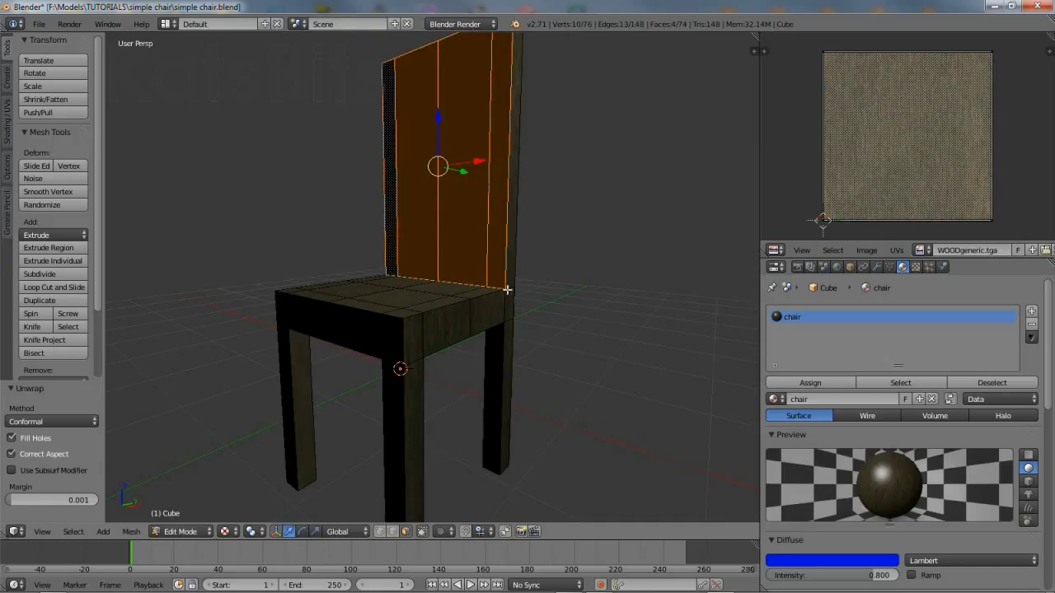
left_click(132, 532)
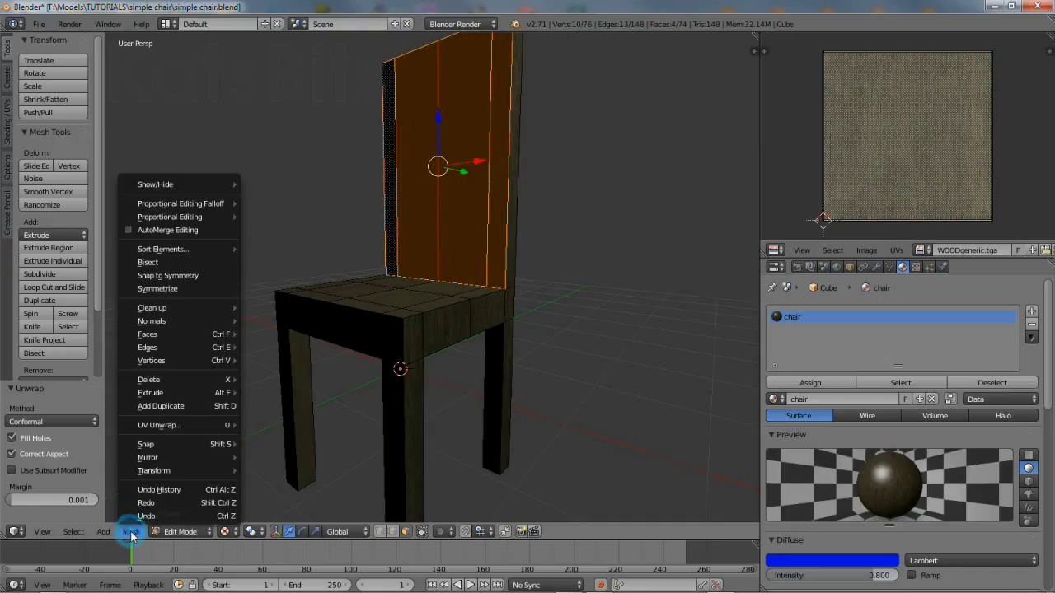
mouse_move(160, 427)
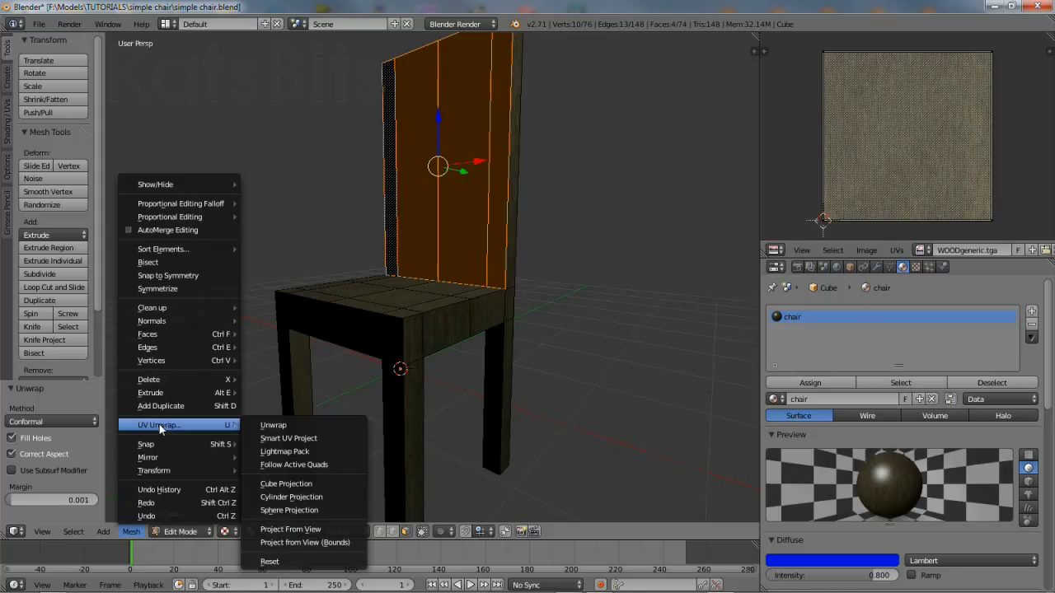
left_click(284, 427)
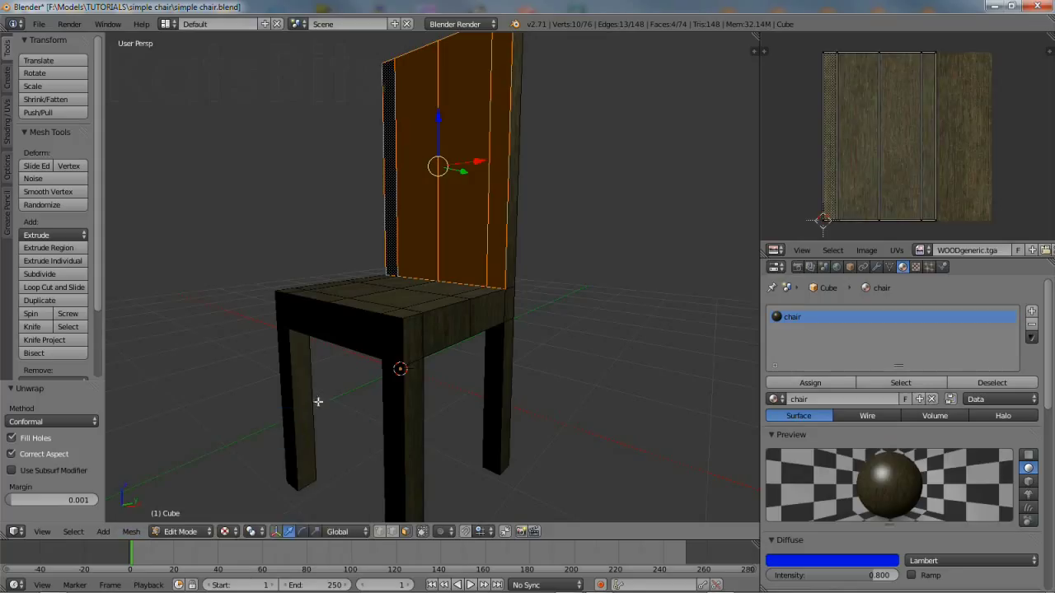
Add the seven adjoining outer side faces to the backrest selection to compare how their UV islands overlap
right_click(519, 220, "shift")
right_click(505, 300, "shift")
right_click(500, 306, "shift")
right_click(462, 318, "shift")
right_click(421, 346, "shift")
right_click(415, 379, "shift")
right_click(505, 371, "shift")
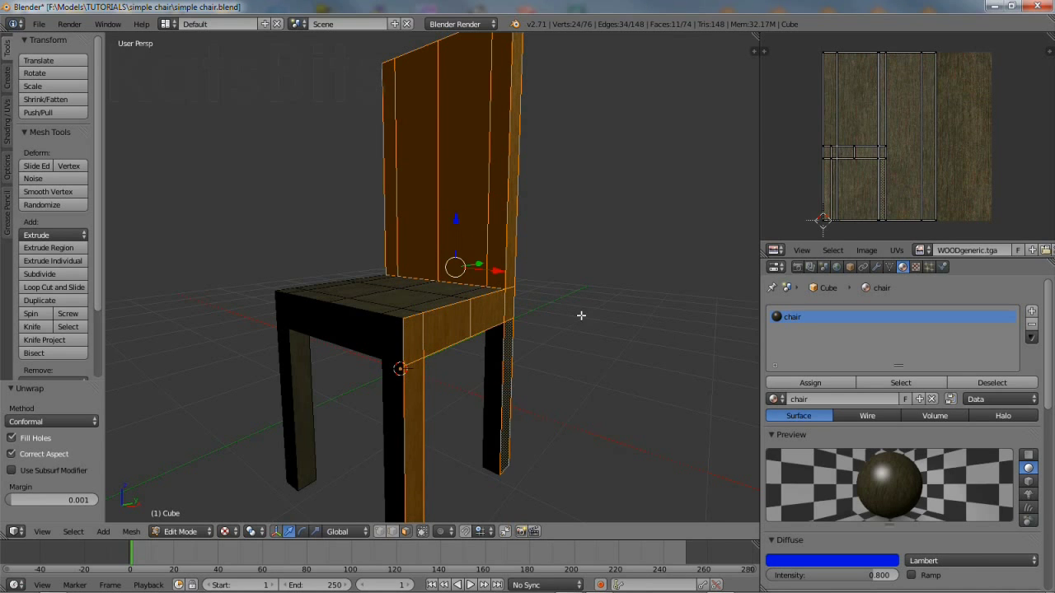
mouse_move(579, 311)
middle_mouse_down()
mouse_move(459, 315)
mouse_move(568, 314)
middle_mouse_up()
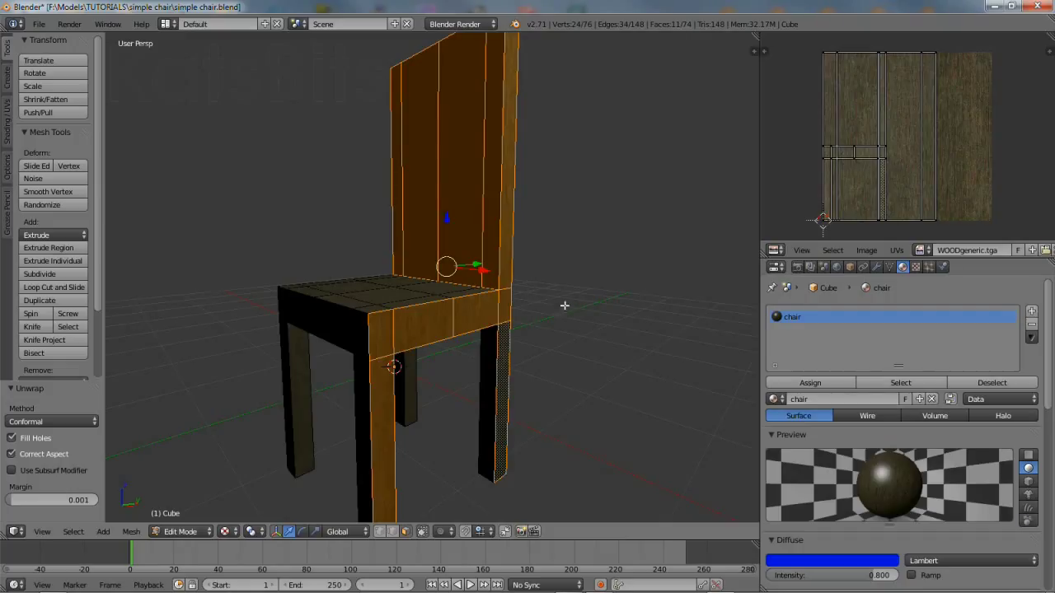
Switch to edge selection and select the edges around the top of one front leg where it meets the seat
left_click(394, 533)
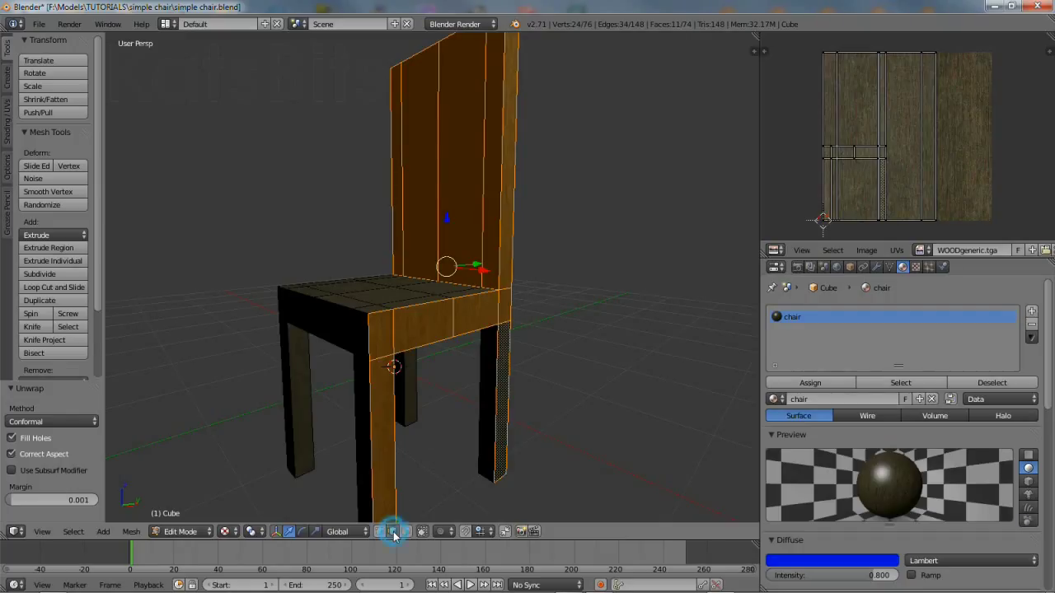
right_click(384, 355)
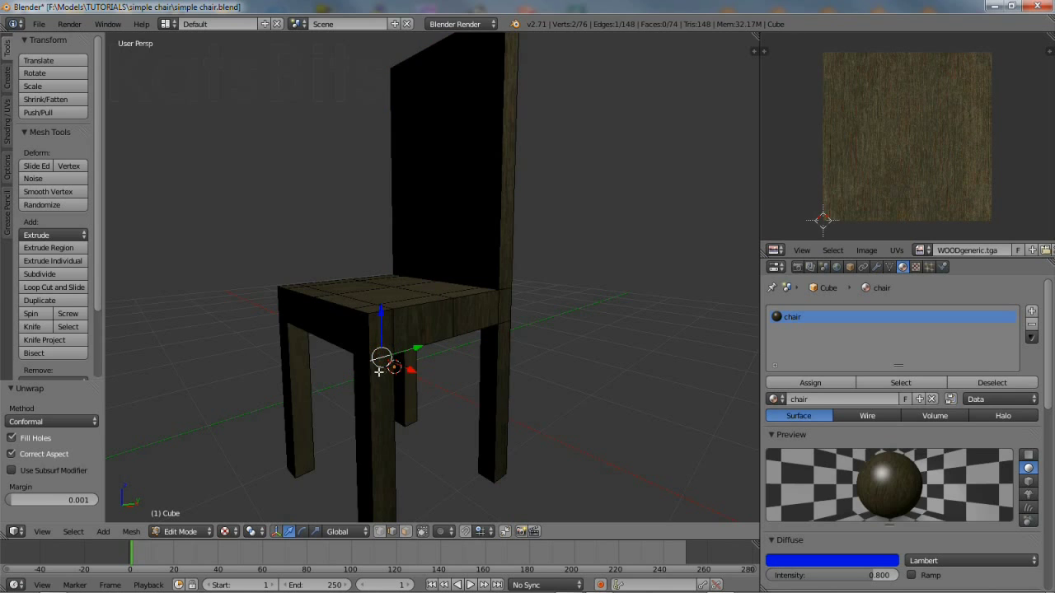
right_click(362, 357, "shift")
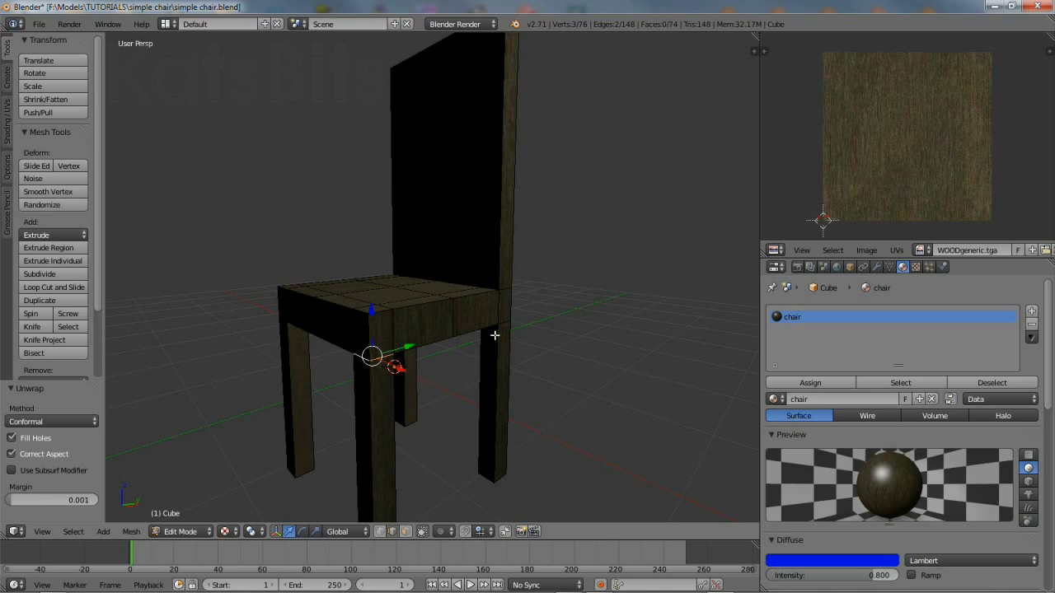
middle_click_drag(428, 367, 494, 363)
right_click(322, 341, "shift")
scroll(424, 370, "up", 2)
middle_click_drag(424, 370, 249, 332)
right_click(331, 238, "shift")
Add the other front leg's top edges and an inner vertical edge on each front leg to the selection
right_click(477, 295, "shift")
right_click(508, 294, "shift")
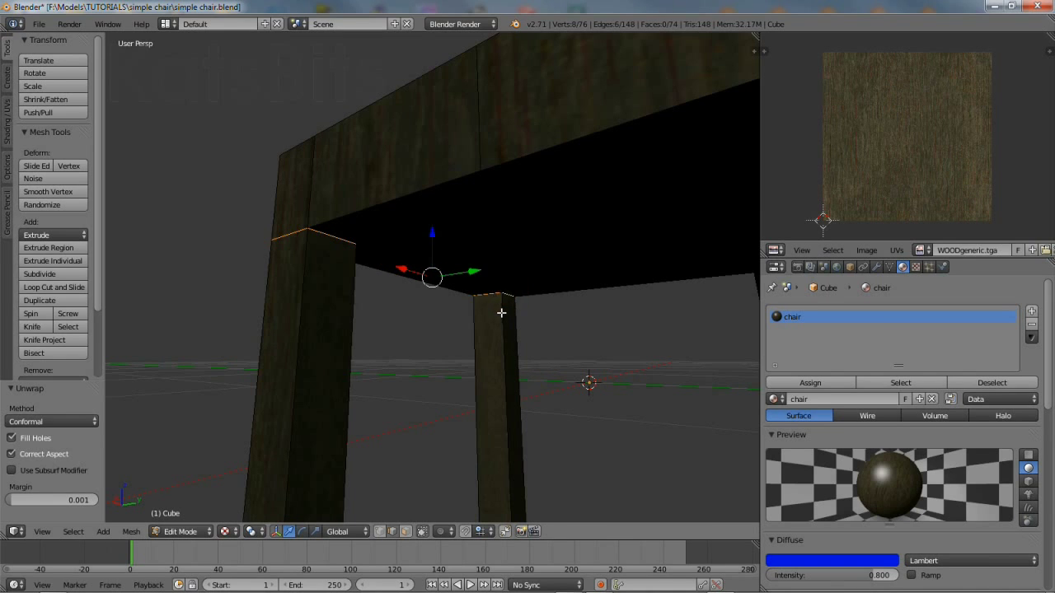
right_click(501, 311, "shift")
right_click(352, 293, "shift")
Add top edges of both back legs and one back leg's inner vertical edge to the selection
middle_click_drag(353, 294, 433, 350)
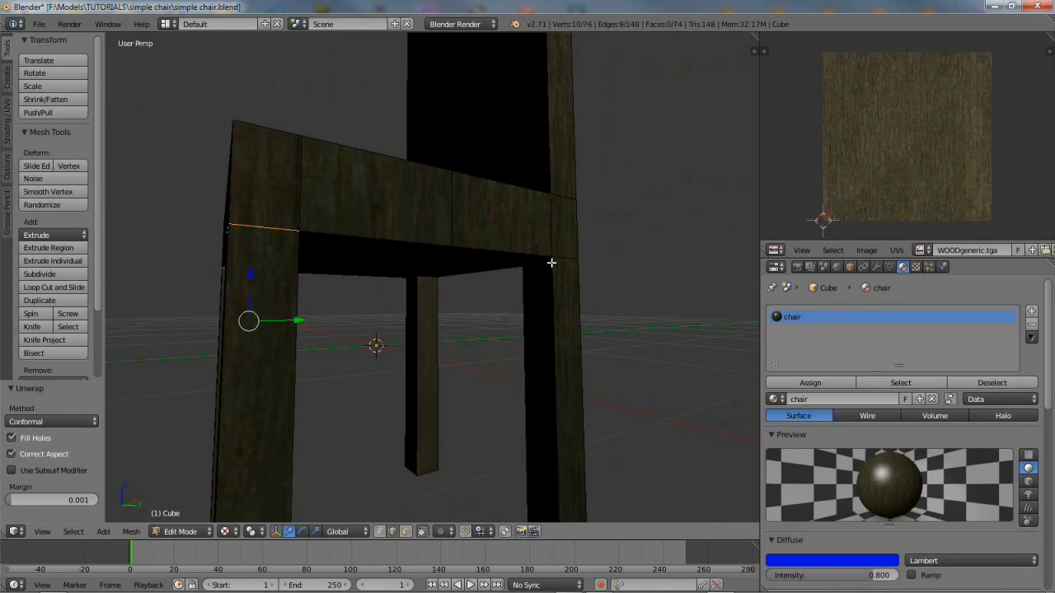
right_click(544, 262, "shift")
right_click(567, 259, "shift")
middle_click_drag(513, 321, 500, 302)
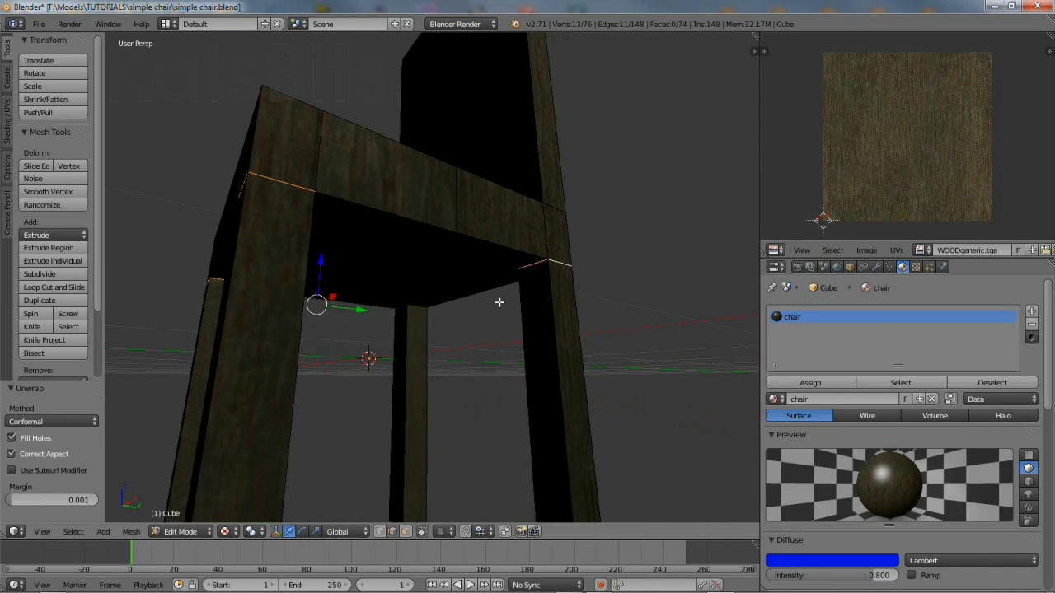
right_click(415, 306, "shift")
right_click(396, 306, "shift")
right_click(405, 322, "shift")
Complete the edge selection with the back legs' remaining top edges and the last inner vertical edge
middle_click_drag(475, 323, 239, 358)
middle_click_drag(344, 315, 348, 338)
right_click(313, 234, "shift")
right_click(546, 280, "shift")
right_click(473, 417, "shift")
scroll(473, 418, "down", 3)
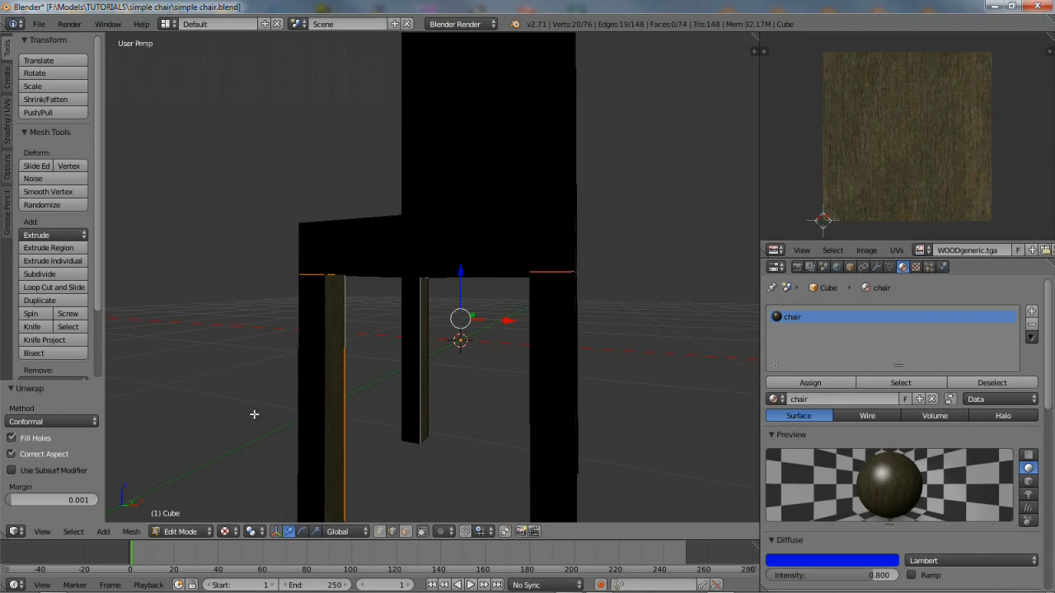
Mark the selected leg edges as seams
left_click(130, 532)
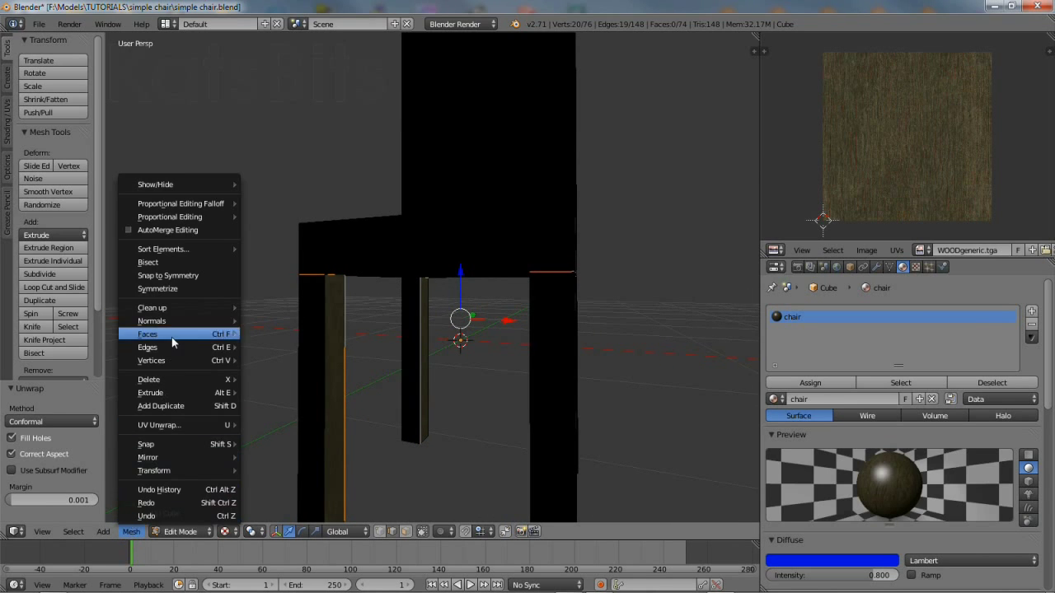
mouse_move(170, 349)
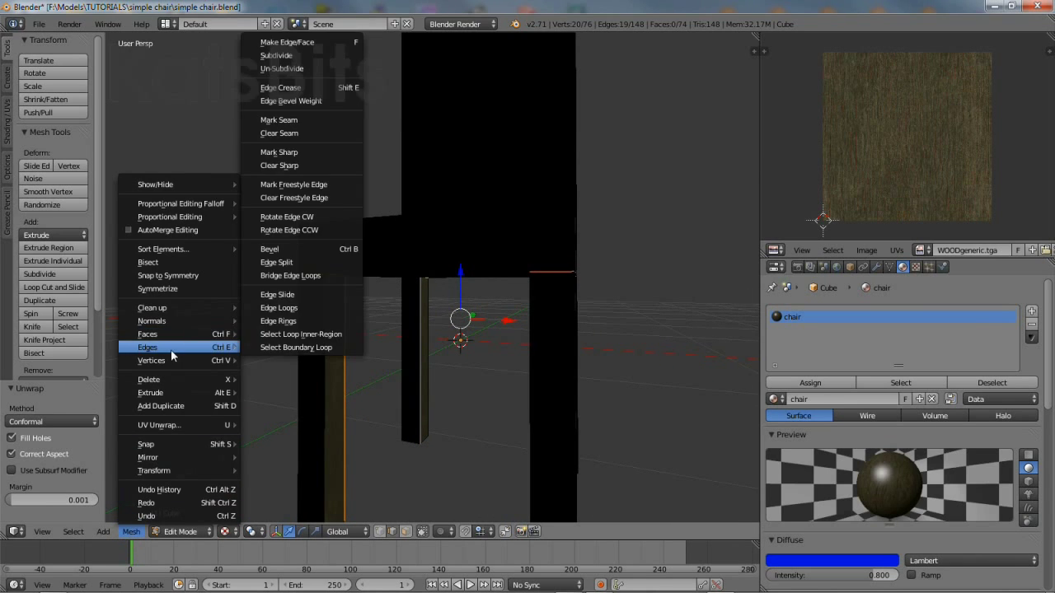
left_click(295, 121)
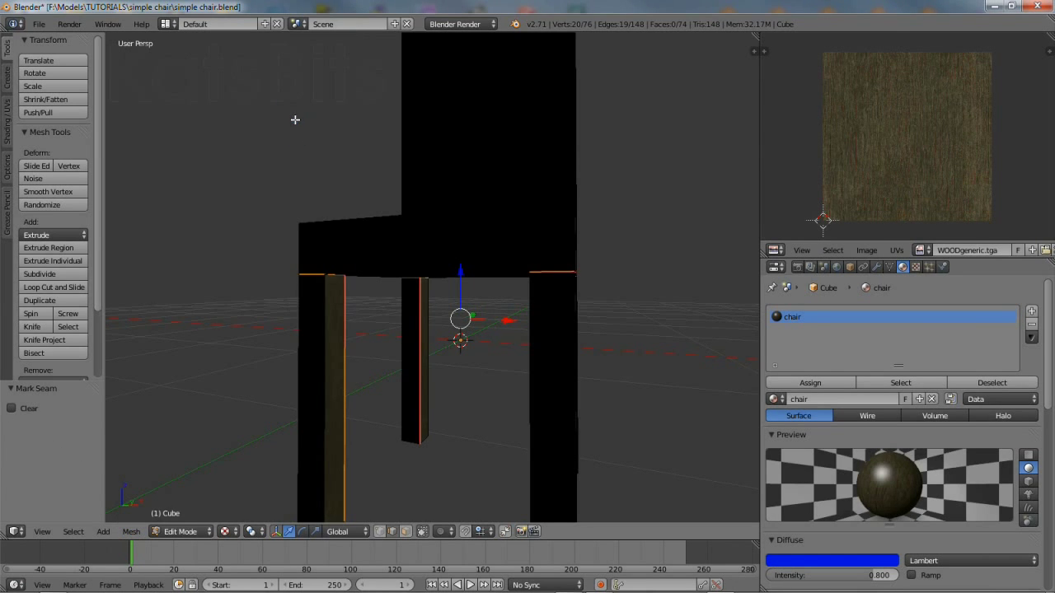
middle_click_drag(403, 305, 357, 335)
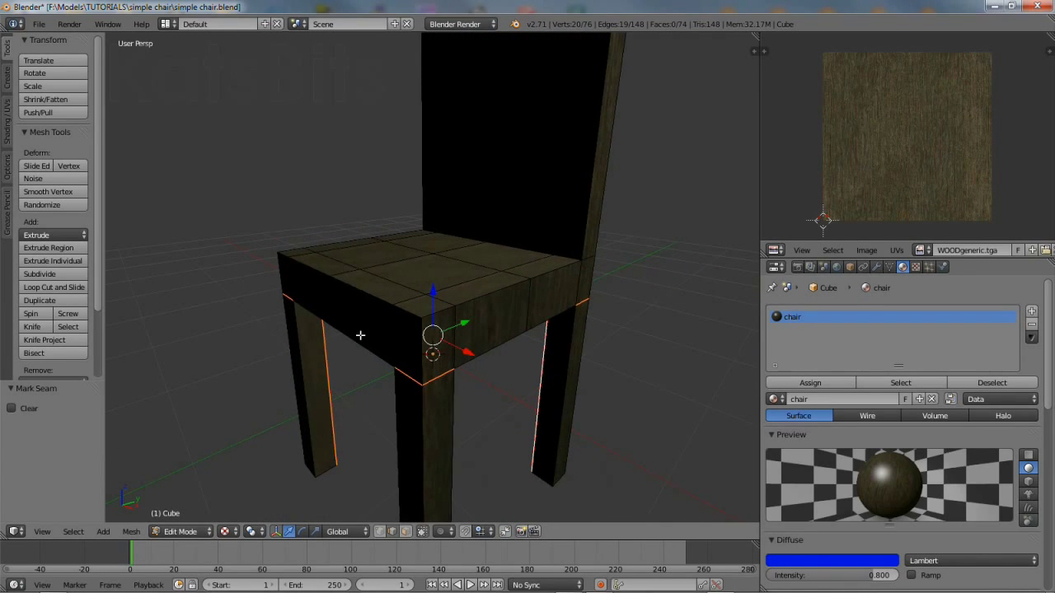
Switch to Object Mode, select the lamp and move it to layer 5
left_click(178, 532)
left_click(192, 516)
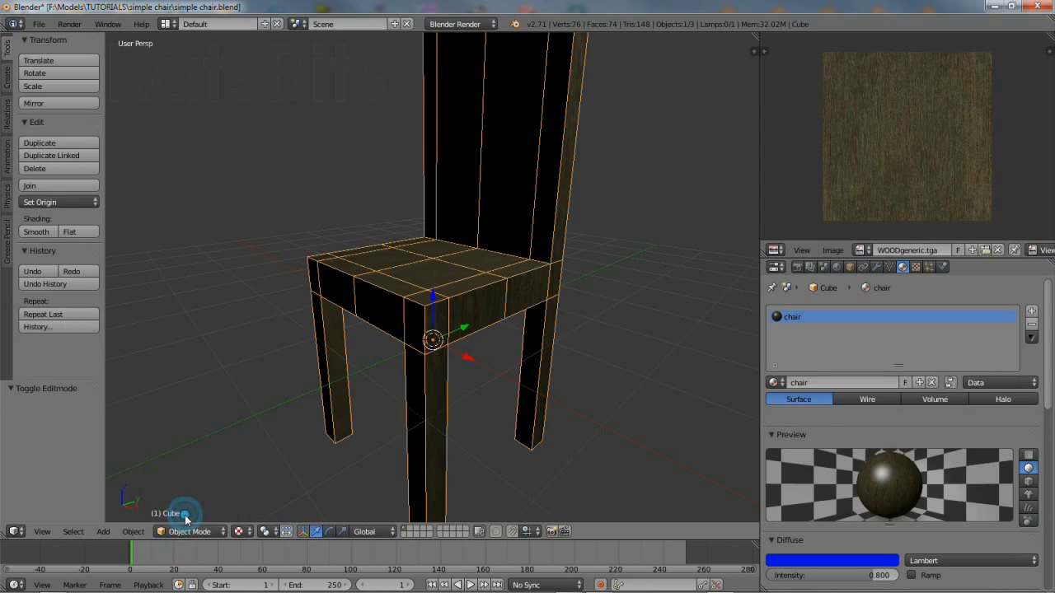
scroll(352, 276, "down", 4)
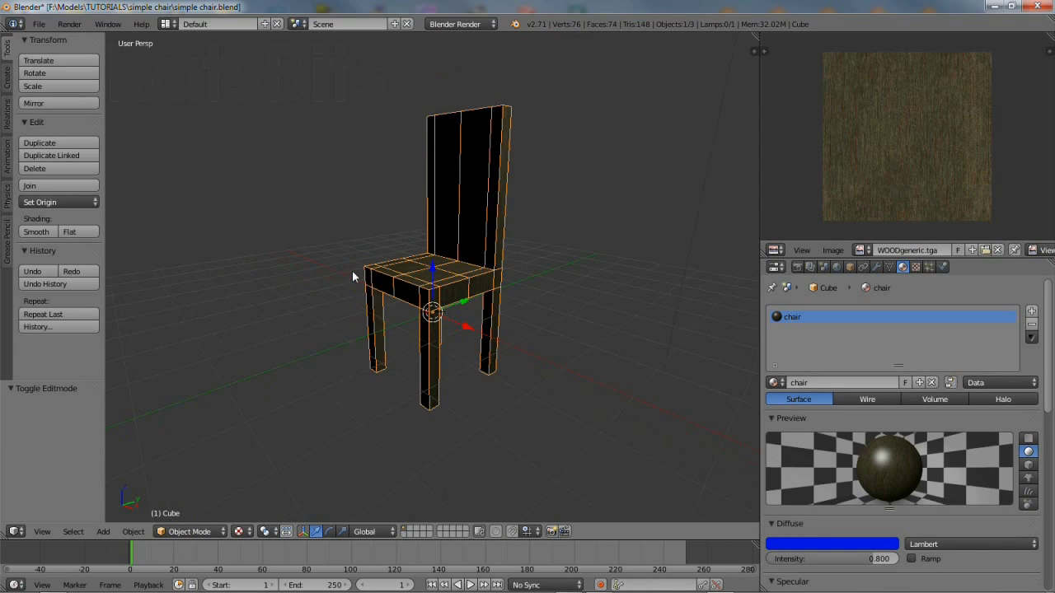
right_click(644, 152)
key("Home")
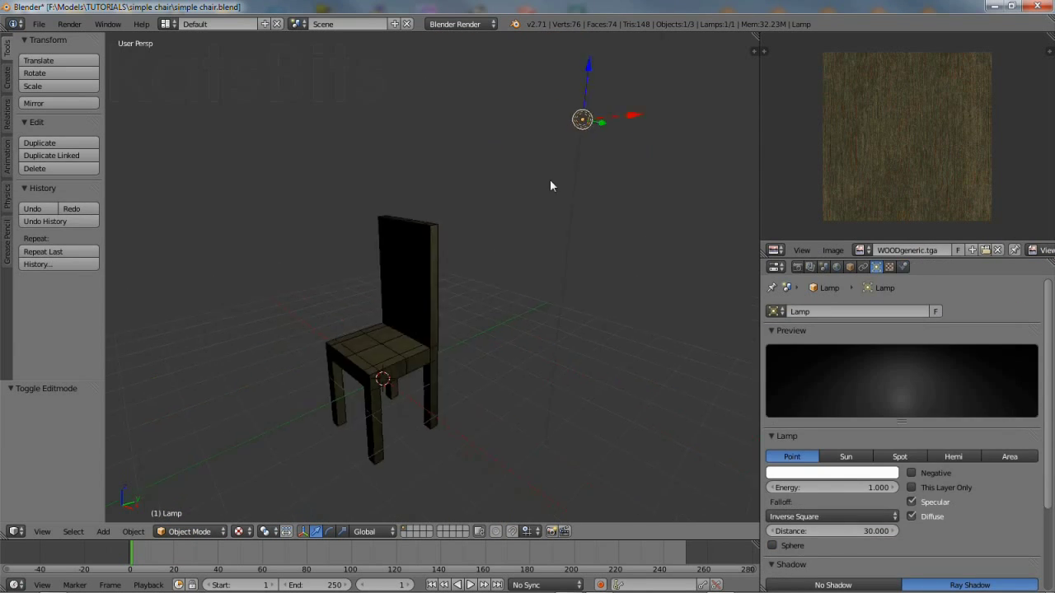
left_click(131, 532)
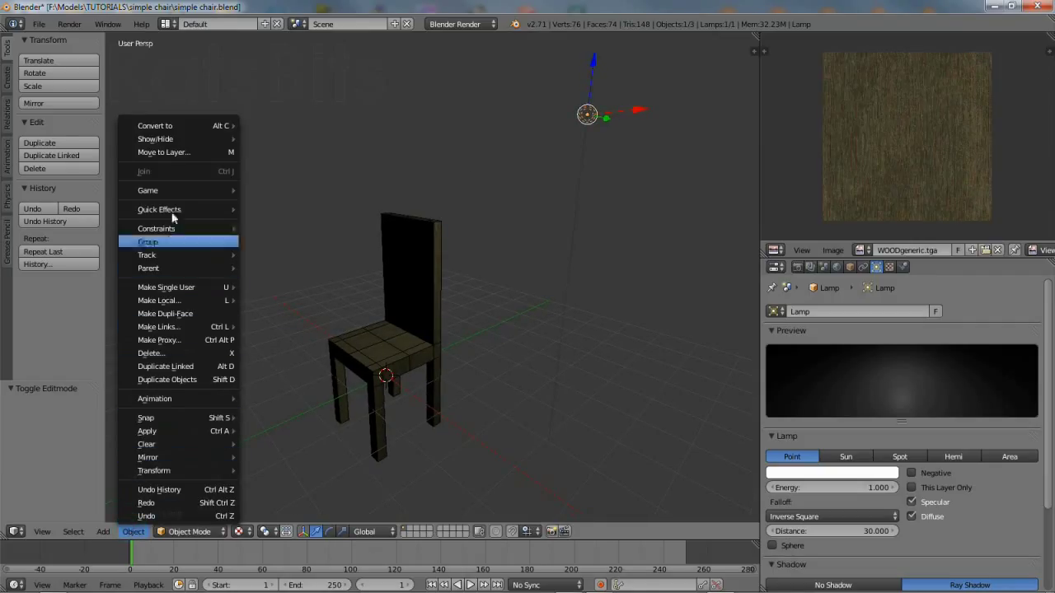
left_click(174, 154)
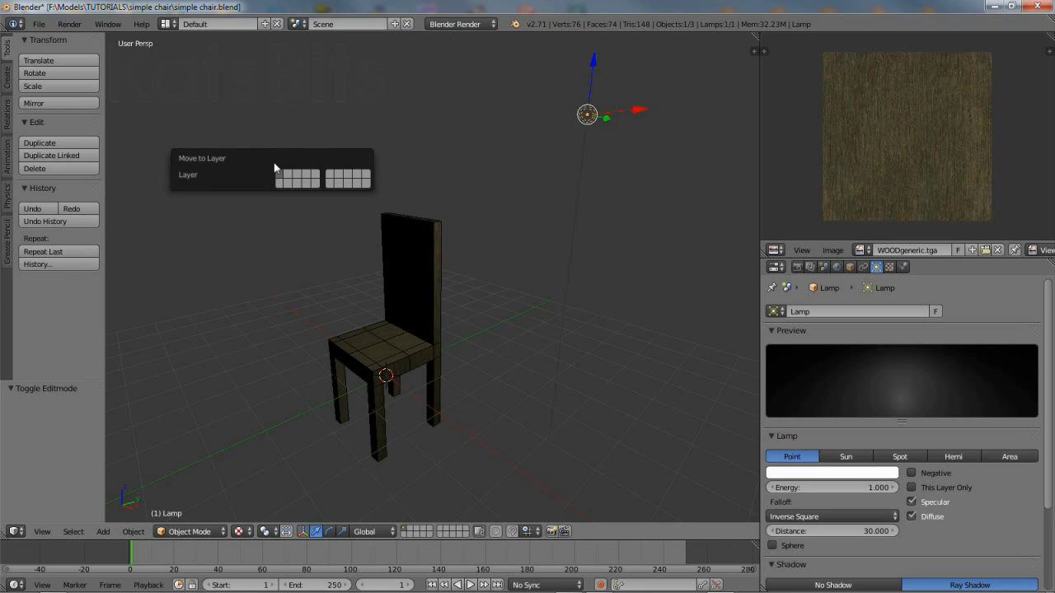
left_click(316, 177)
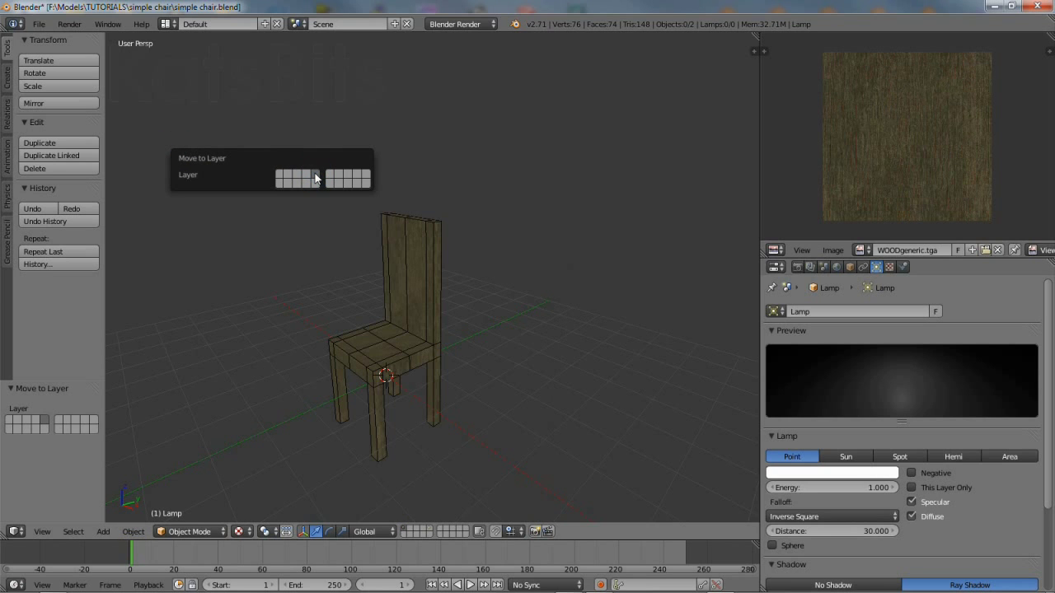
Select the chair again and align the view to the selection
middle_click_drag(358, 416, 364, 390)
right_click(369, 375)
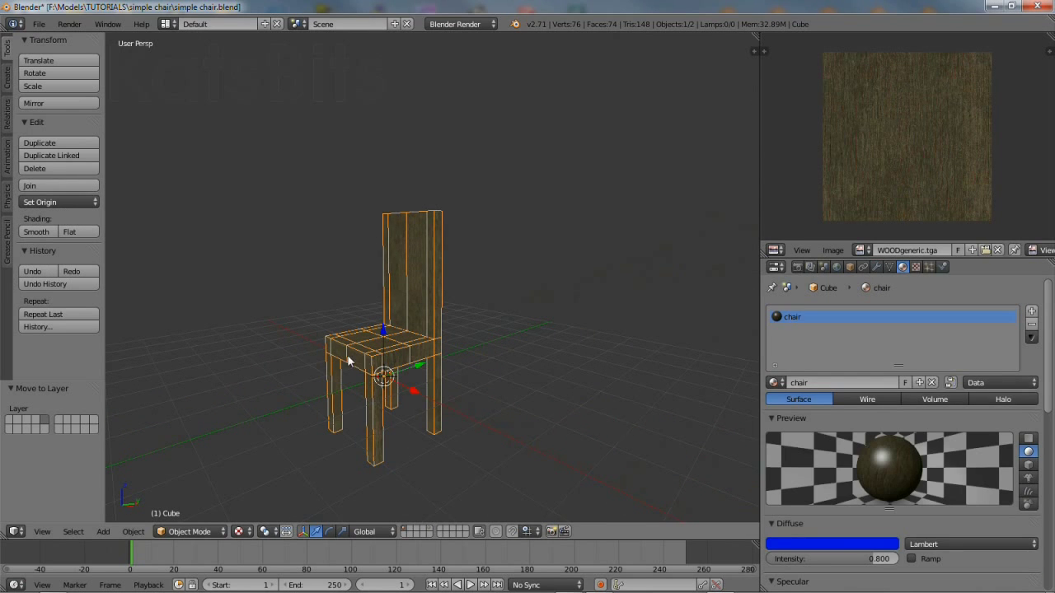
left_click(38, 536)
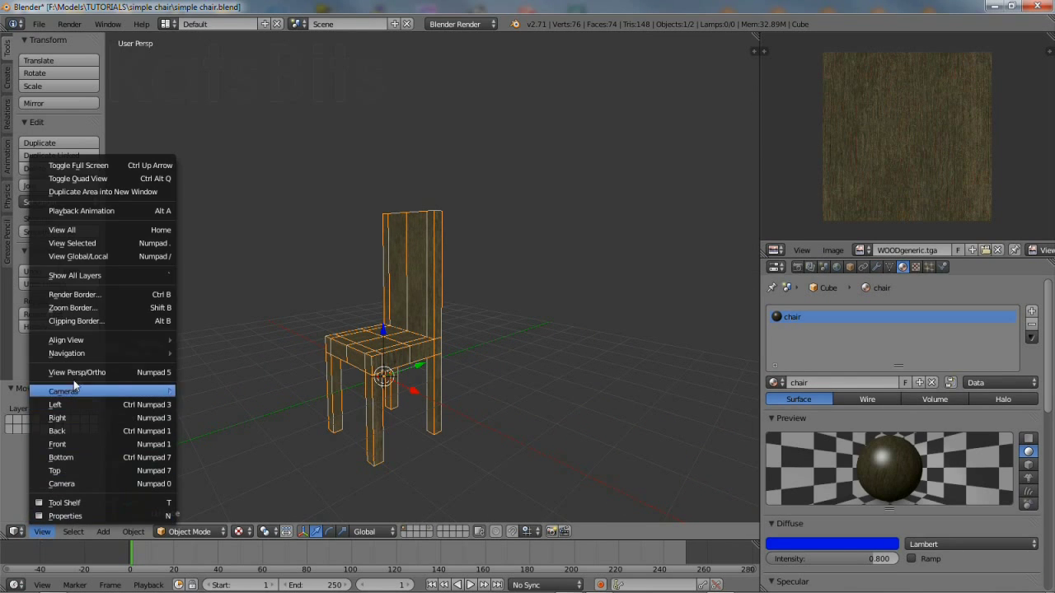
mouse_move(78, 345)
left_click(223, 400)
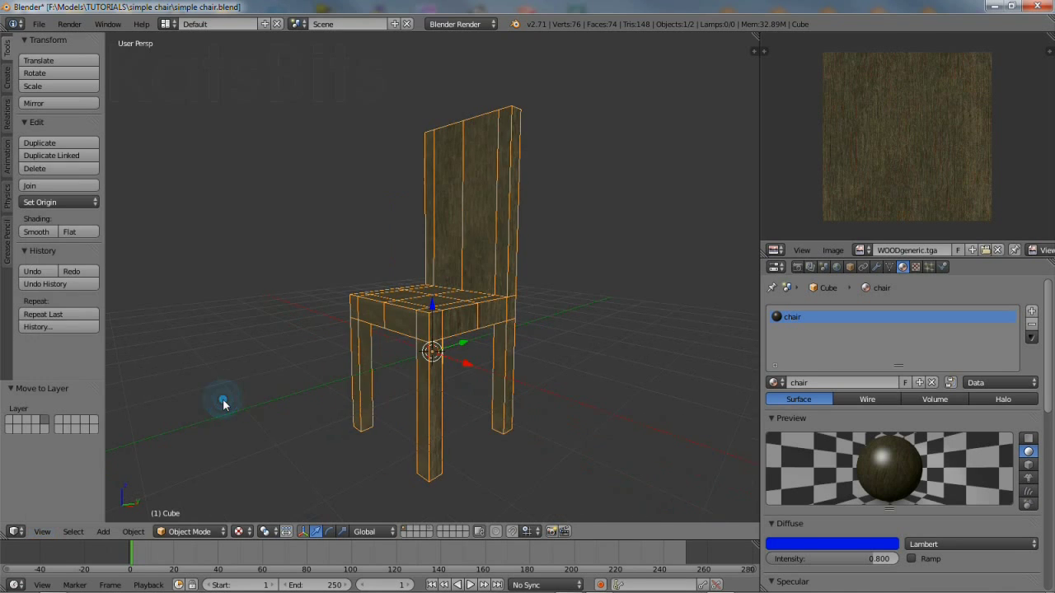
mouse_move(509, 293)
middle_mouse_down()
mouse_move(334, 283)
mouse_move(491, 290)
middle_mouse_up()
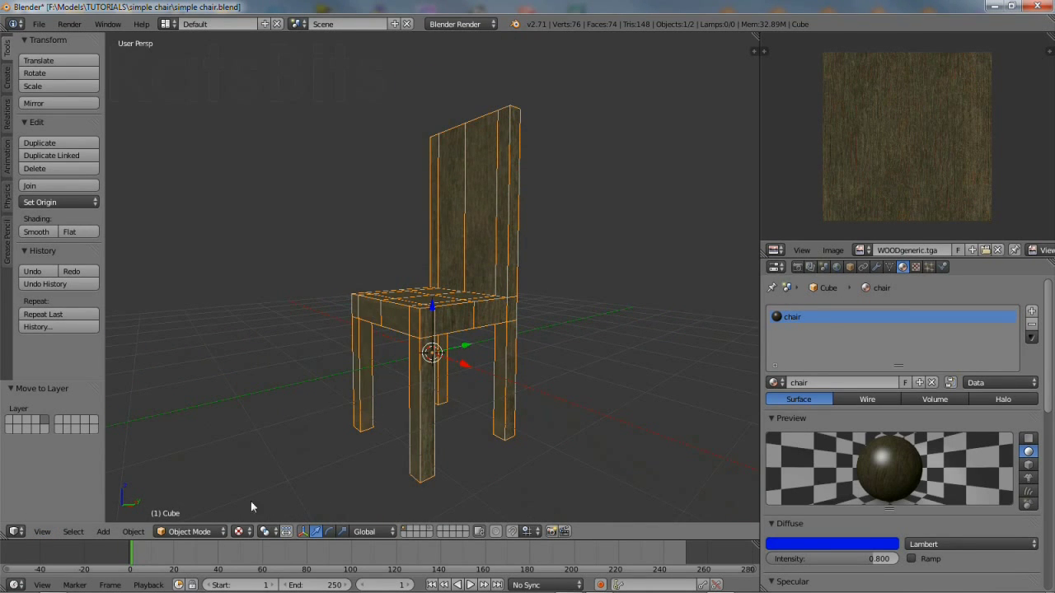
Return to Edit Mode and select three edges around the foot of each of the two legs on one side of the chair
left_click(190, 532)
left_click(203, 501)
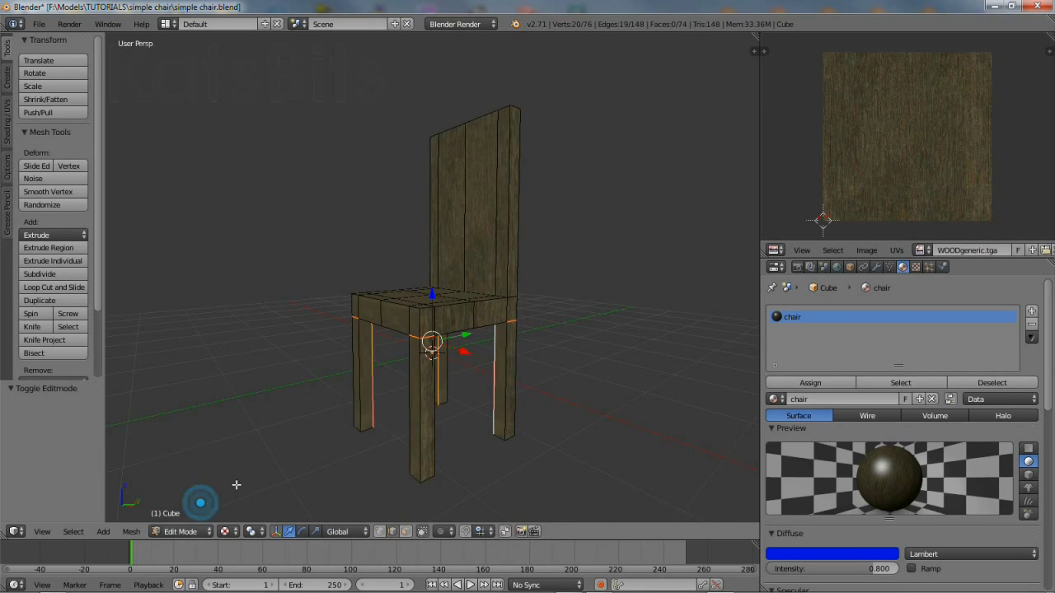
scroll(445, 275, "up", 4)
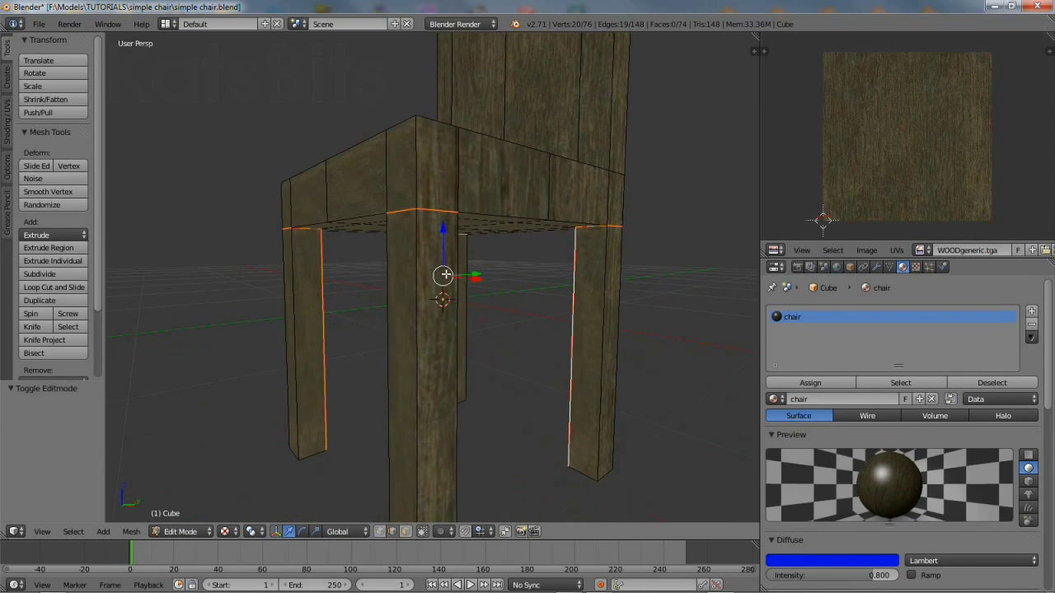
middle_click_drag(445, 274, 319, 245)
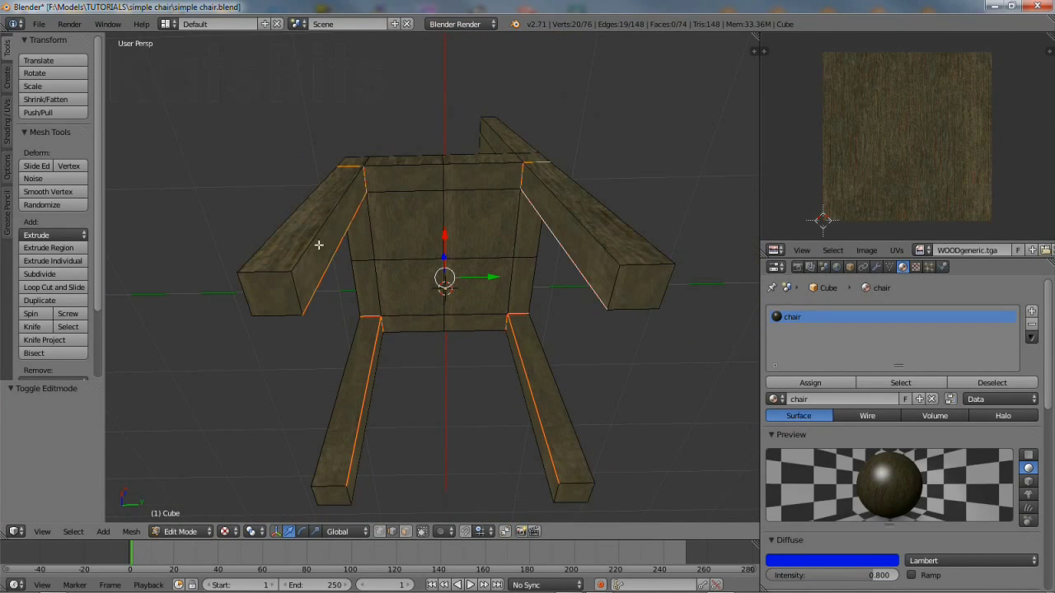
right_click(298, 318)
right_click(272, 271, "shift")
right_click(263, 306, "shift")
right_click(245, 299, "shift")
right_click(608, 307, "shift")
right_click(618, 269, "shift")
right_click(673, 267, "shift")
right_click(659, 308, "shift")
Add three edges around the foot of each of the two remaining legs to the selection
right_click(558, 485, "shift")
right_click(554, 499, "shift")
right_click(591, 500, "shift")
right_click(593, 483, "shift")
right_click(347, 492, "shift")
right_click(350, 504, "shift")
right_click(317, 505, "shift")
right_click(312, 487, "shift")
Mark the selected foot edges of all four legs as seams
left_click(132, 532)
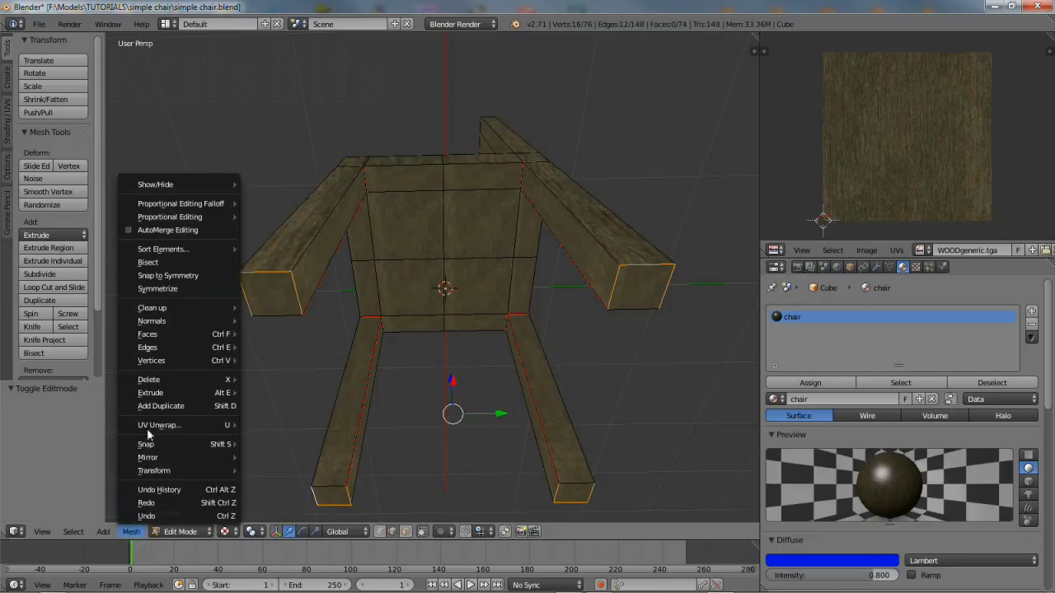
mouse_move(157, 347)
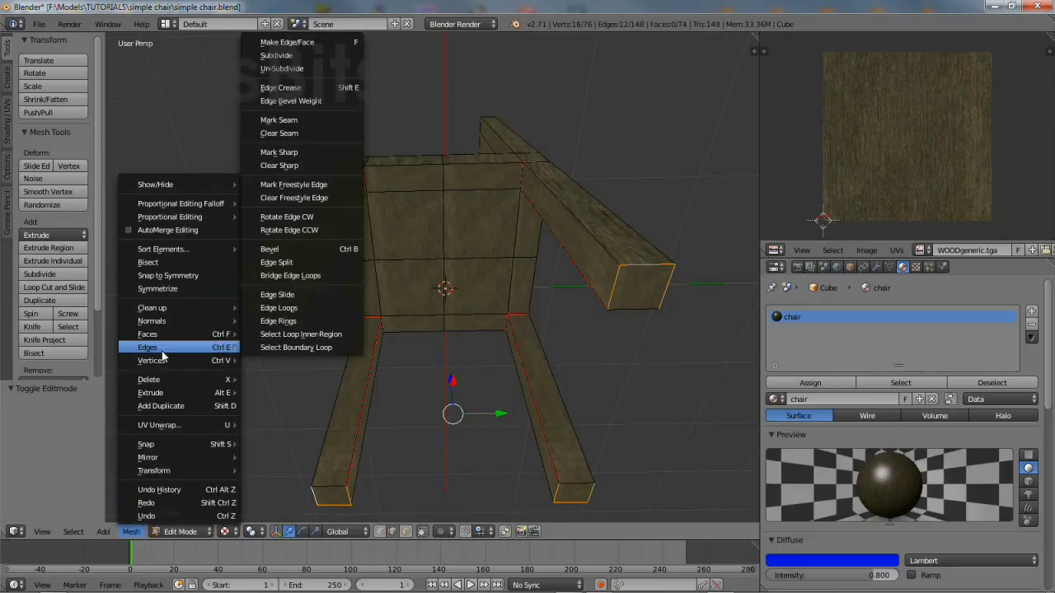
left_click(299, 121)
Add the missed top edge of one front leg to the selection and mark it as a seam too
middle_click_drag(385, 242, 488, 360)
left_click(132, 532)
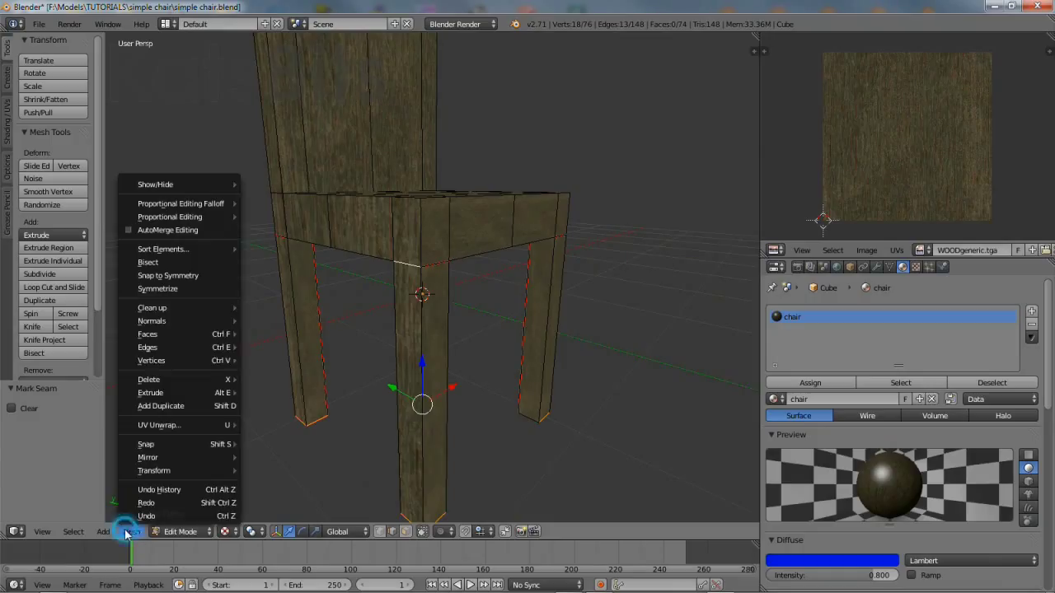
mouse_move(165, 352)
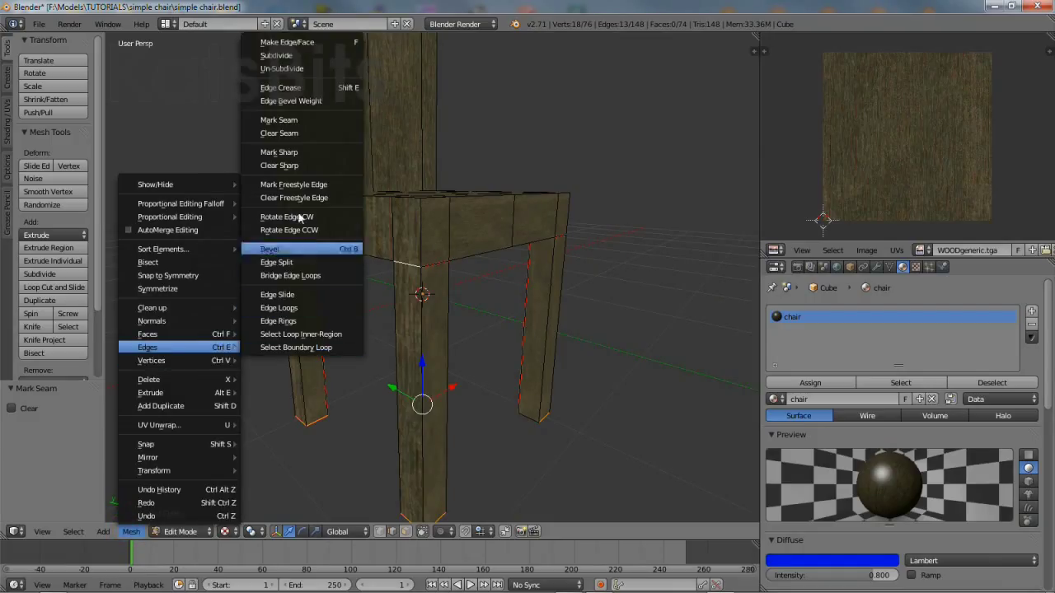
left_click(300, 122)
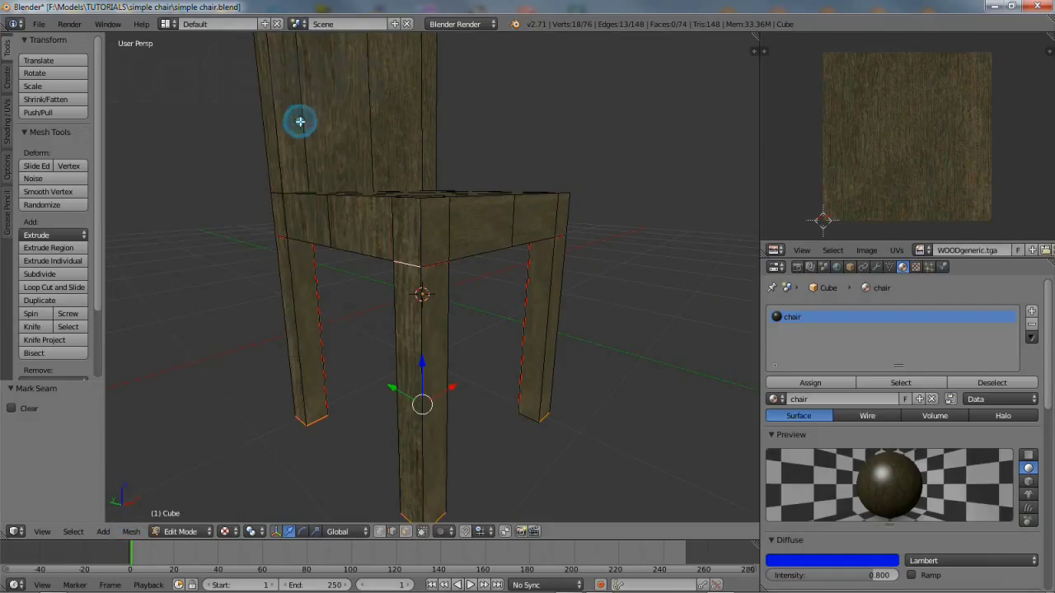
Clear the selection, select the whole chair mesh and UV unwrap it along the marked seams
left_click(86, 535)
left_click(90, 485)
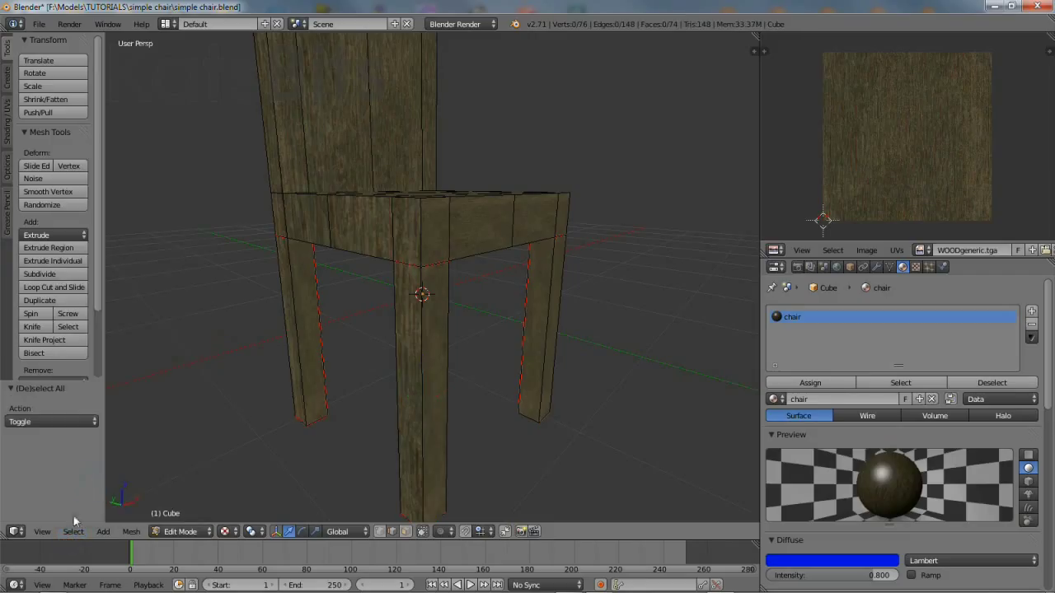
left_click(72, 531)
left_click(94, 484)
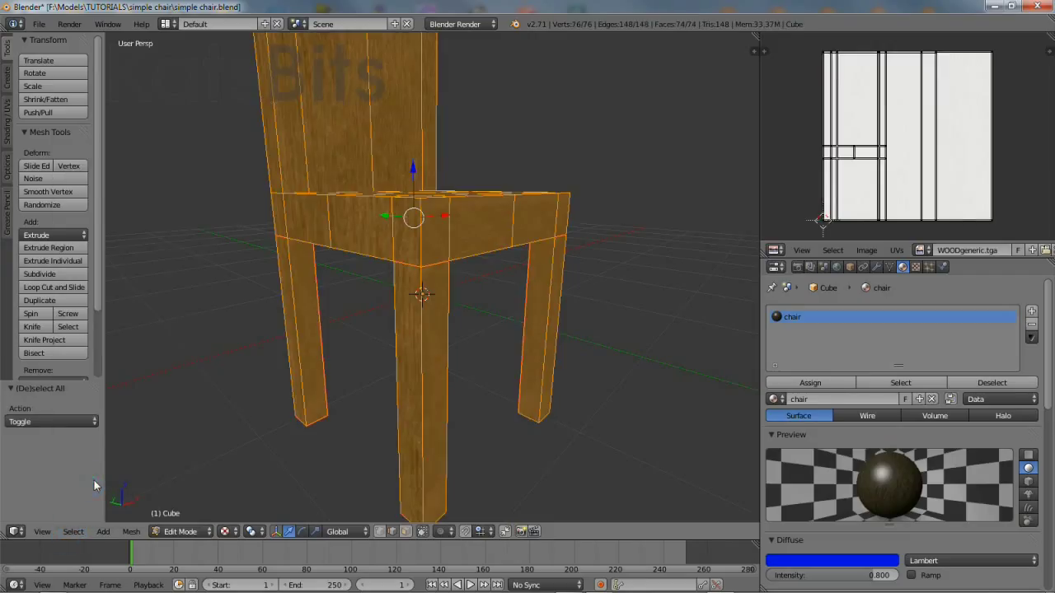
left_click(132, 532)
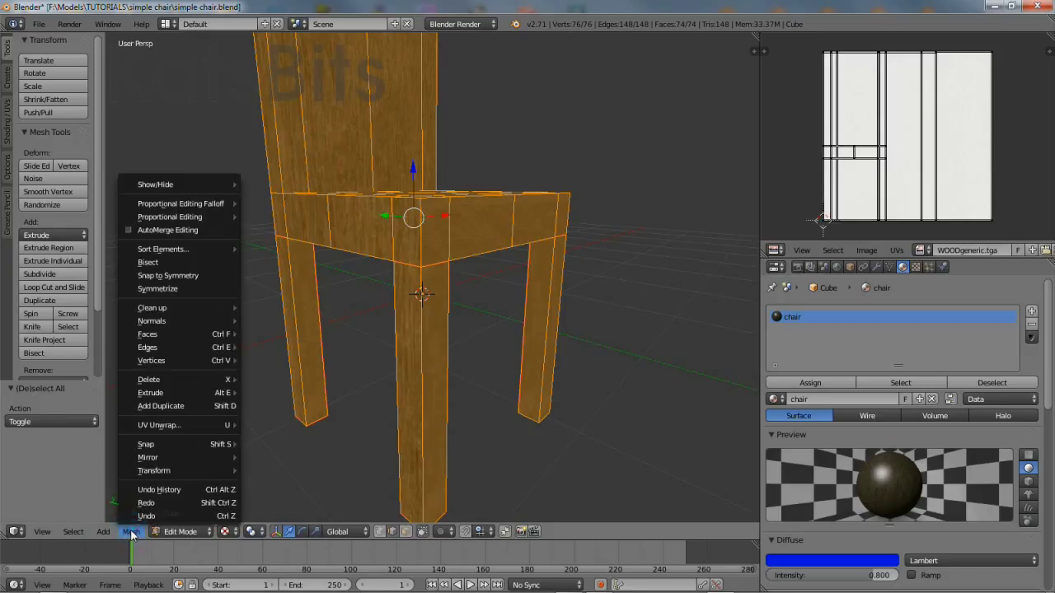
mouse_move(168, 429)
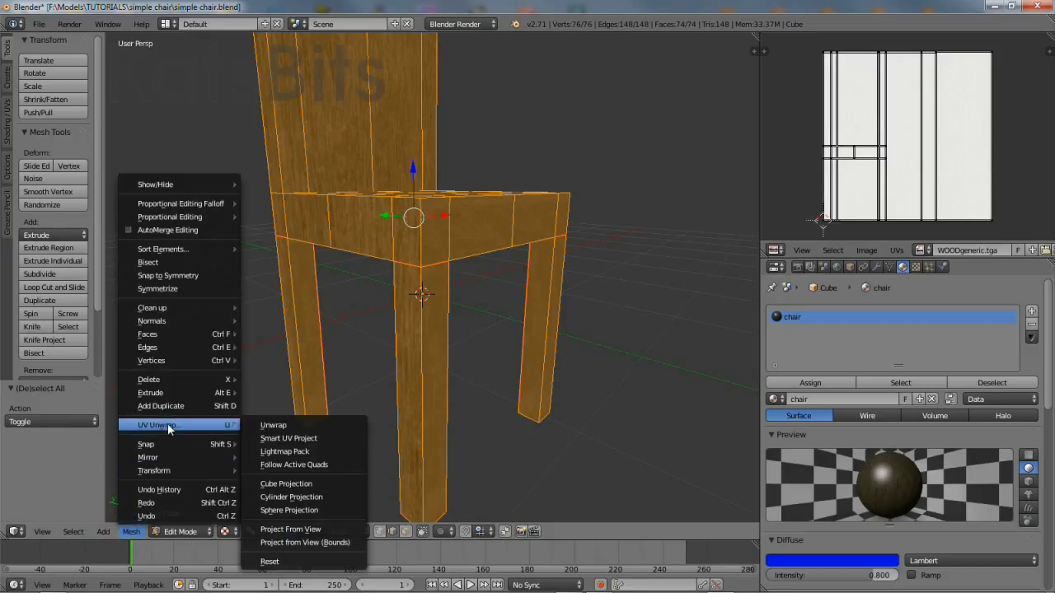
left_click(274, 424)
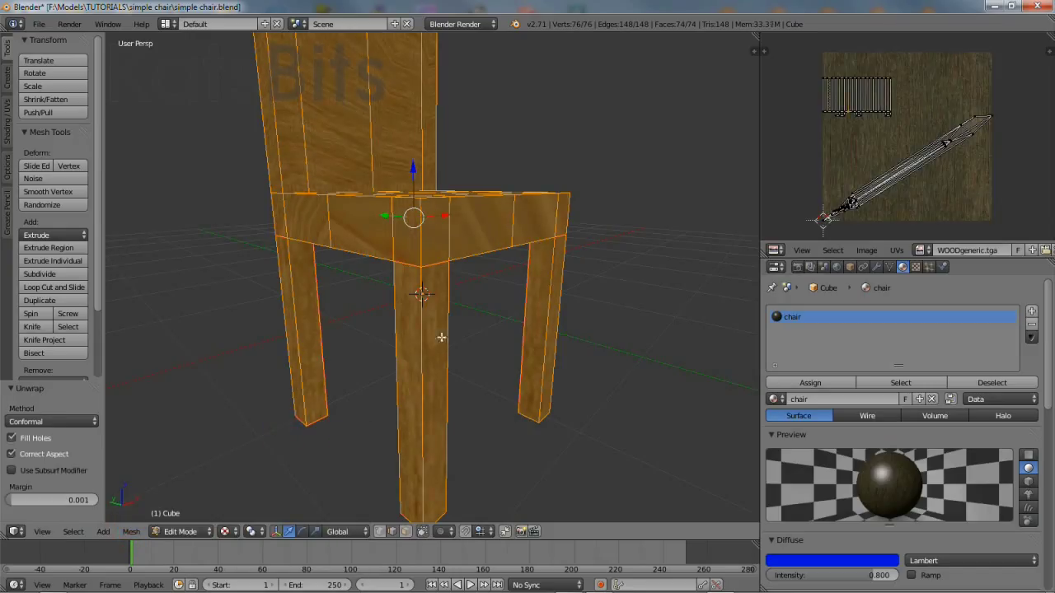
middle_click_drag(439, 330, 624, 270)
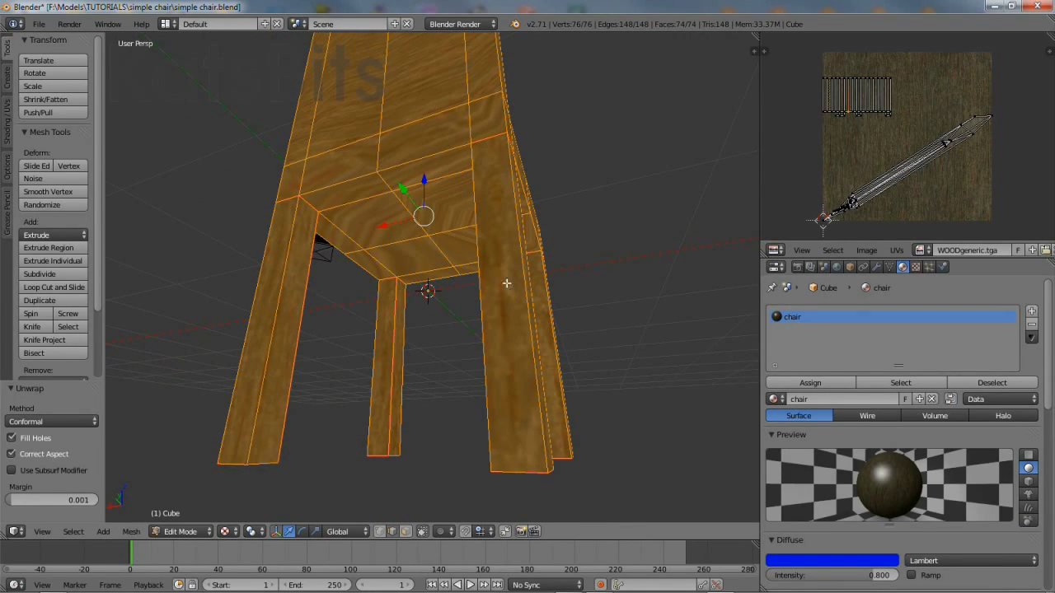
Deselect everything and select one rear vertical seat edge plus the row of edges where the backrest meets the seat
left_click(81, 536)
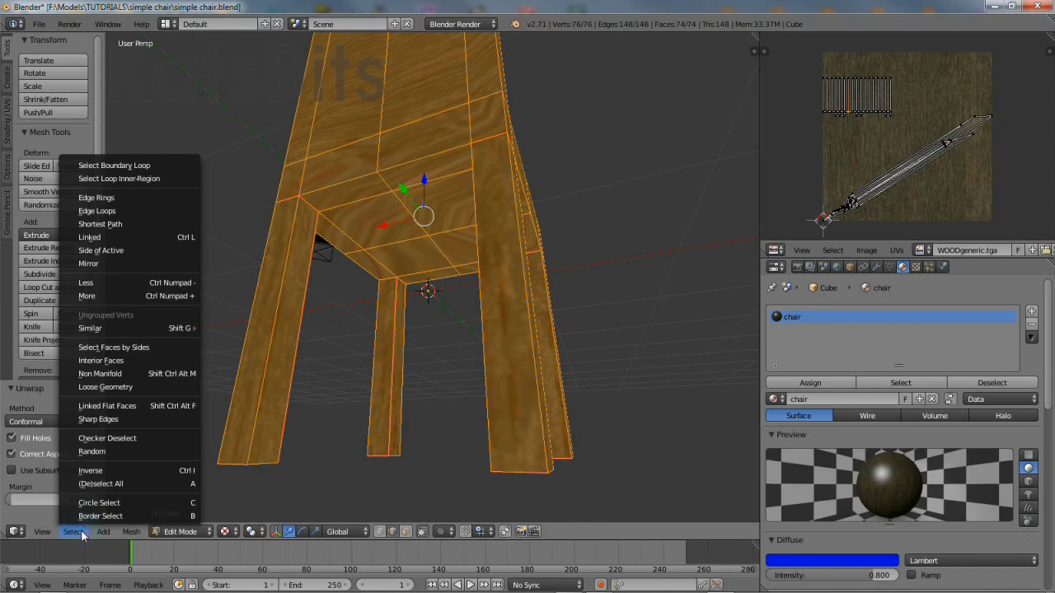
left_click(94, 486)
middle_click_drag(365, 359, 297, 288)
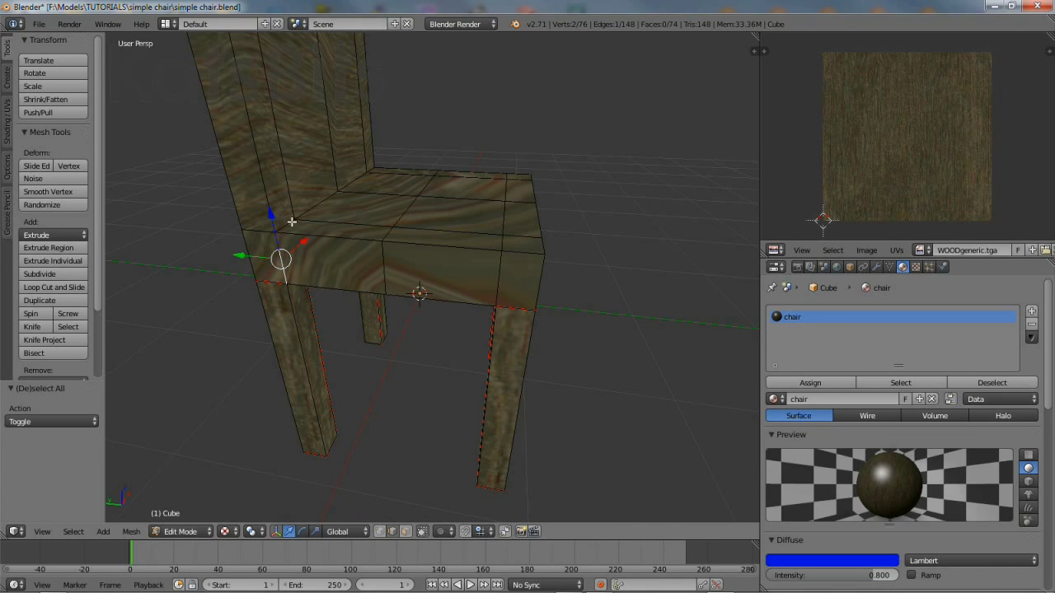
middle_click_drag(400, 212, 457, 312)
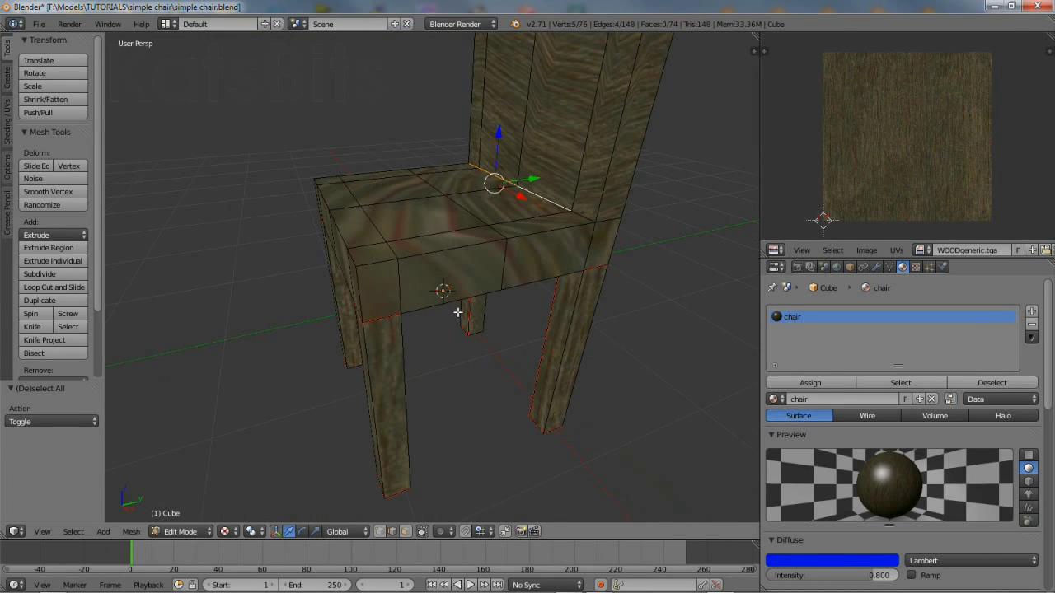
Add the seat's other rear vertical edge and the vertical edges at both front corners to the selection
left_click(588, 245, "shift")
middle_click_drag(499, 345, 414, 309)
right_click(392, 289, "shift")
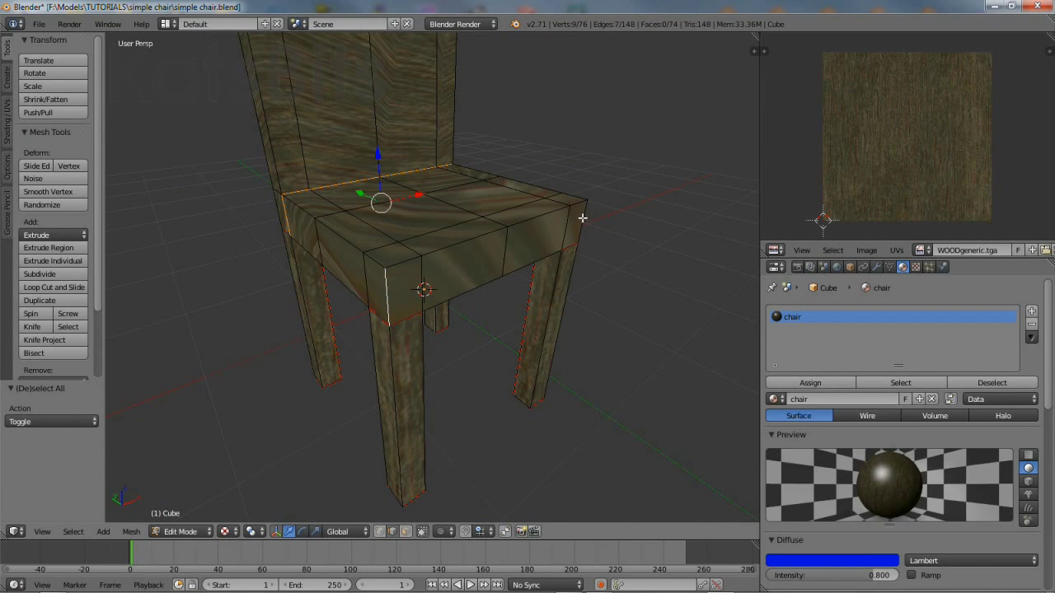
right_click(583, 218, "shift")
Mark the selected vertical seat corner edges and the row of edges where the backrest meets the seat as seams
middle_click_drag(632, 322, 479, 316)
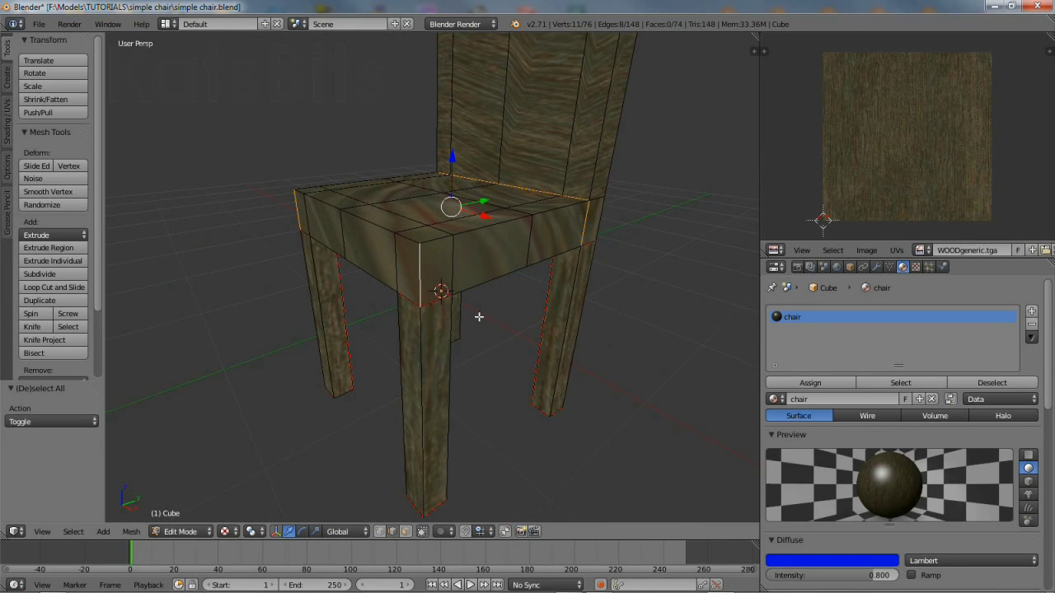
left_click(131, 532)
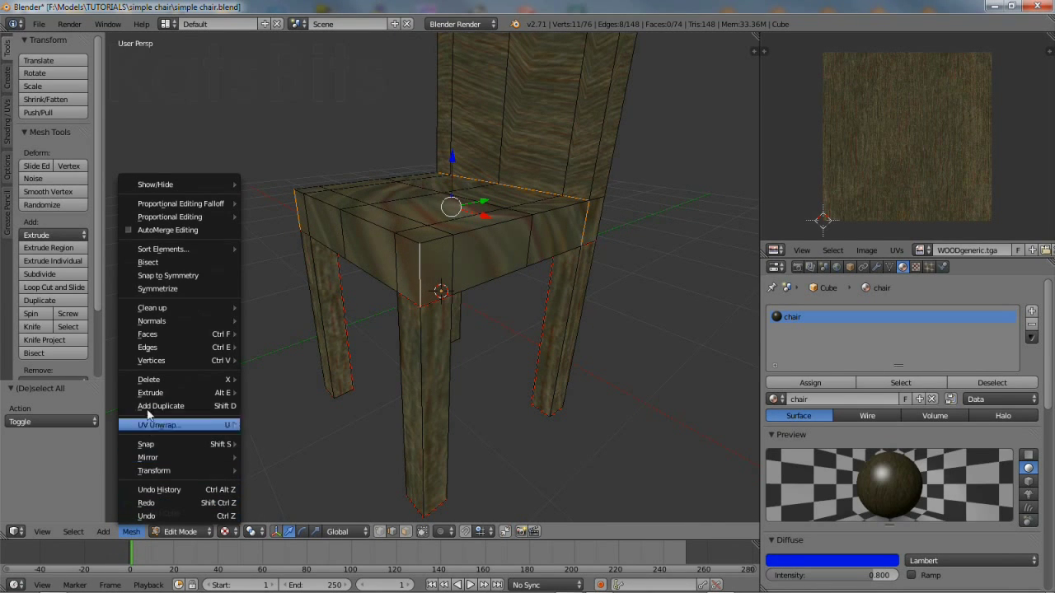
mouse_move(153, 350)
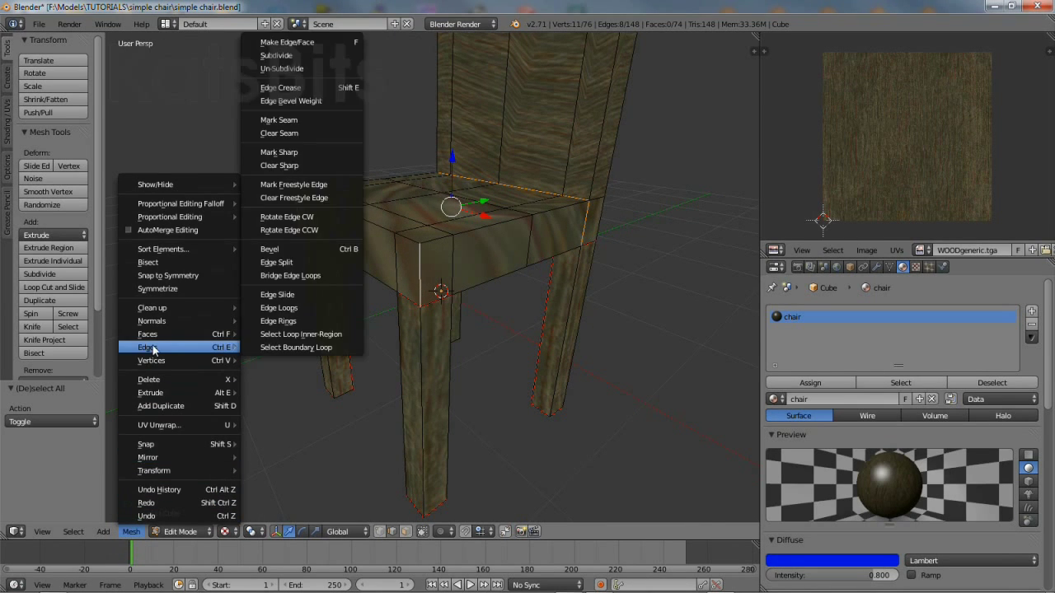
left_click(294, 120)
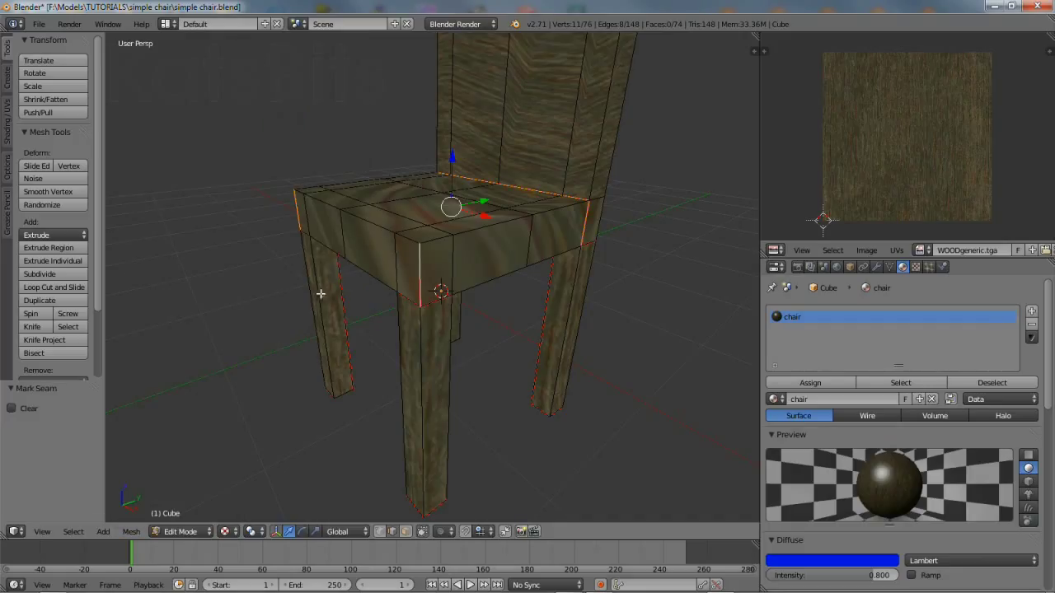
Clear the edge selection, select the whole chair mesh and unwrap it again with the new seat and backrest seams
left_click(74, 532)
left_click(95, 485)
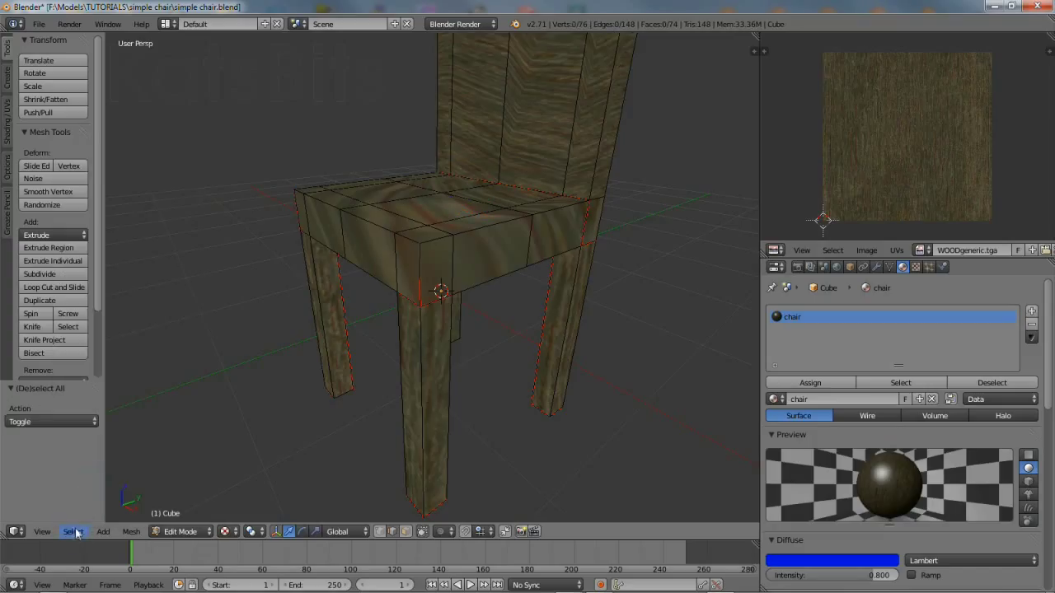
left_click(73, 532)
left_click(93, 485)
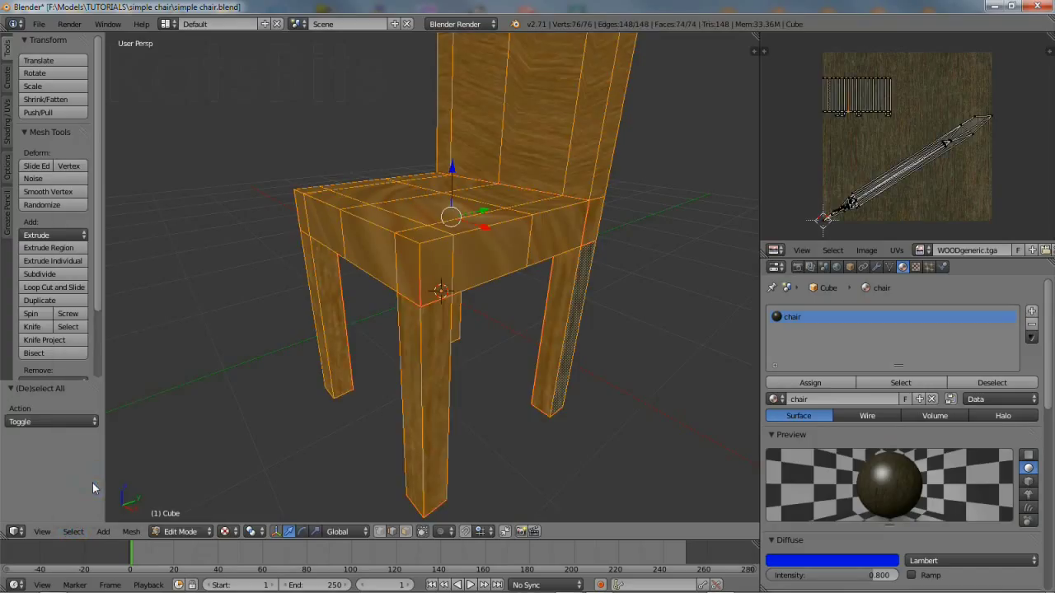
left_click(130, 532)
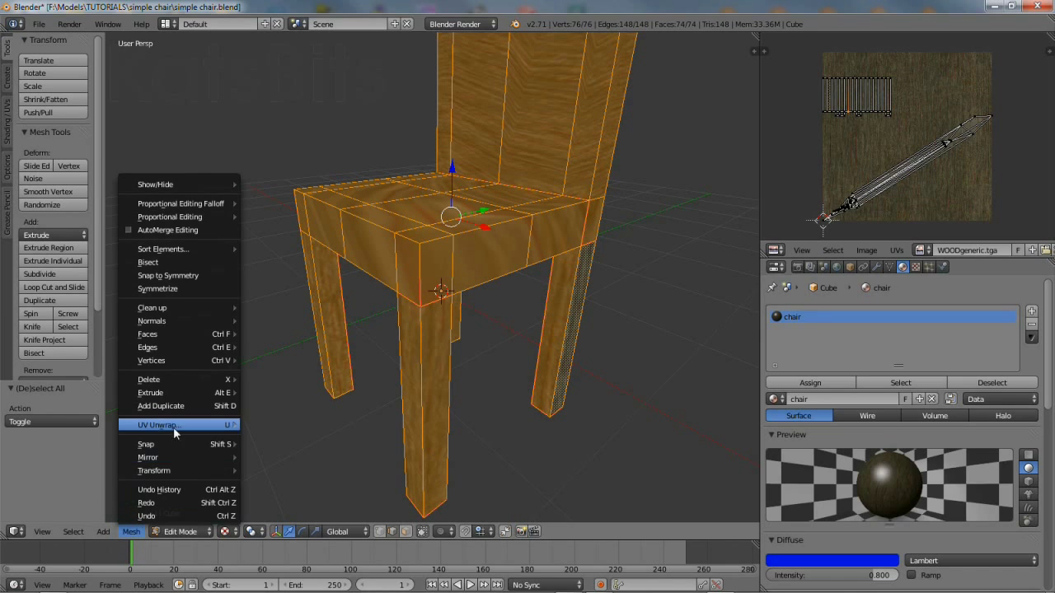
mouse_move(174, 424)
left_click(270, 424)
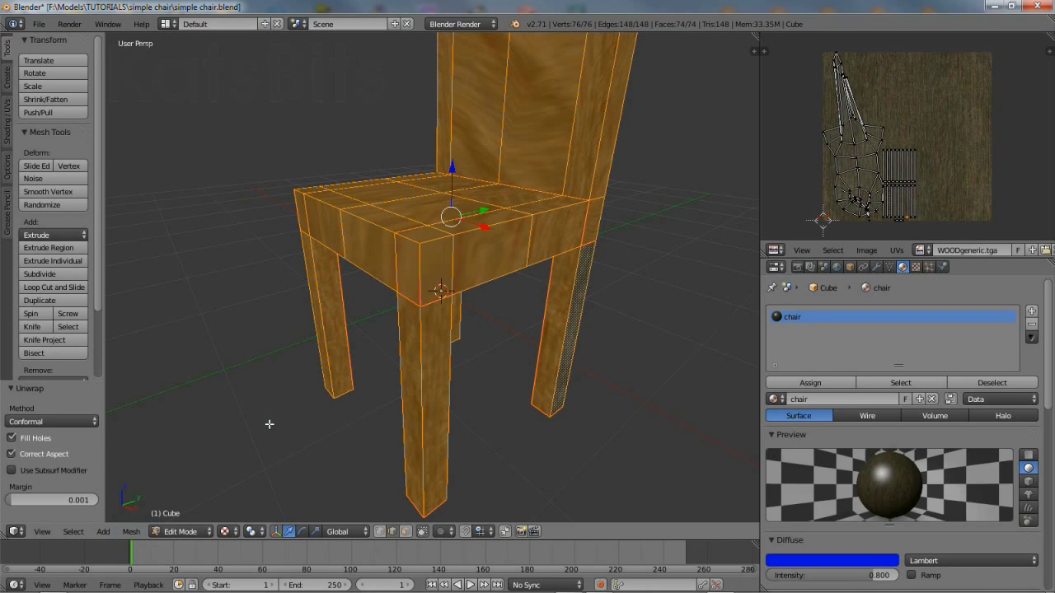
Deselect everything and select the first five lower edges of the seat between the legs, along its front and sides
left_click(75, 532)
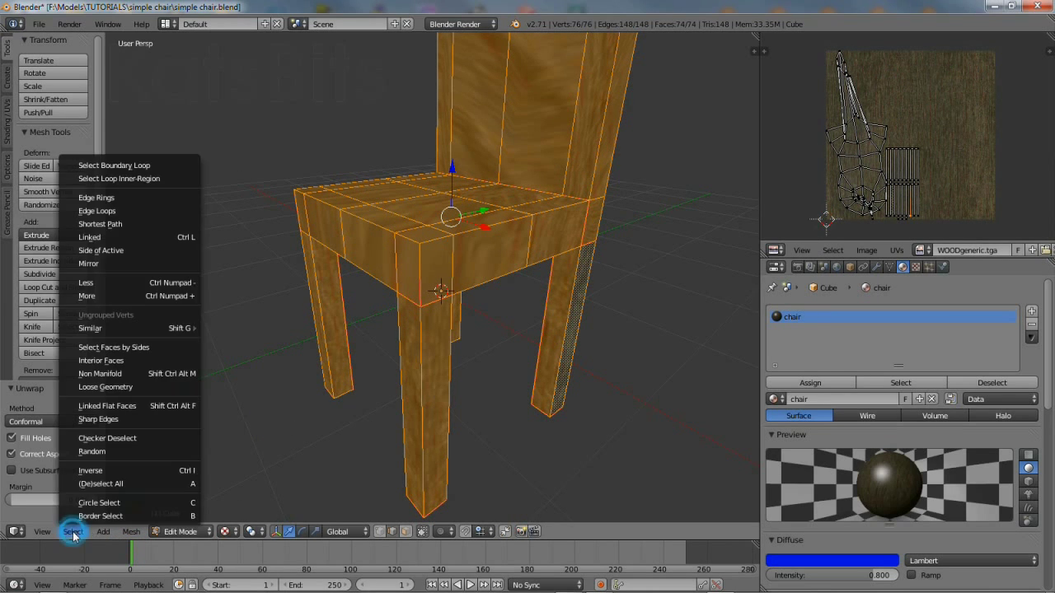
left_click(99, 486)
middle_click_drag(422, 298, 405, 251)
right_click(440, 175)
right_click(536, 204, "shift")
middle_click_drag(536, 204, 439, 253)
right_click(426, 184, "shift")
right_click(354, 207, "shift")
right_click(349, 253, "shift")
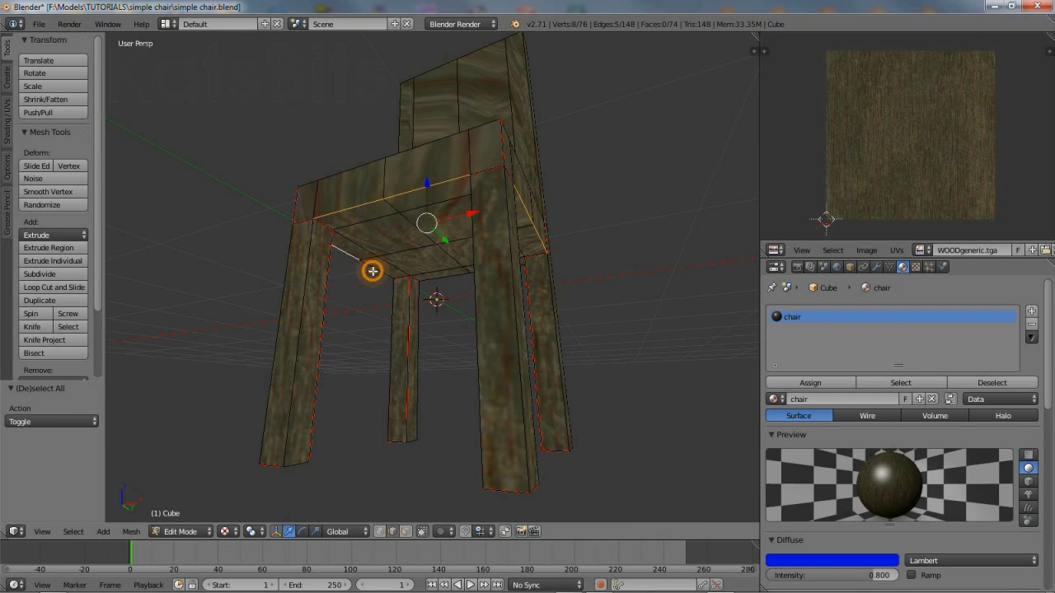
Add the remaining lower seat edges between the legs to the selection and mark the whole set as seams
right_click(525, 269, "shift")
middle_click_drag(525, 269, 466, 348)
right_click(459, 183, "shift")
right_click(554, 207, "shift")
left_click(132, 531)
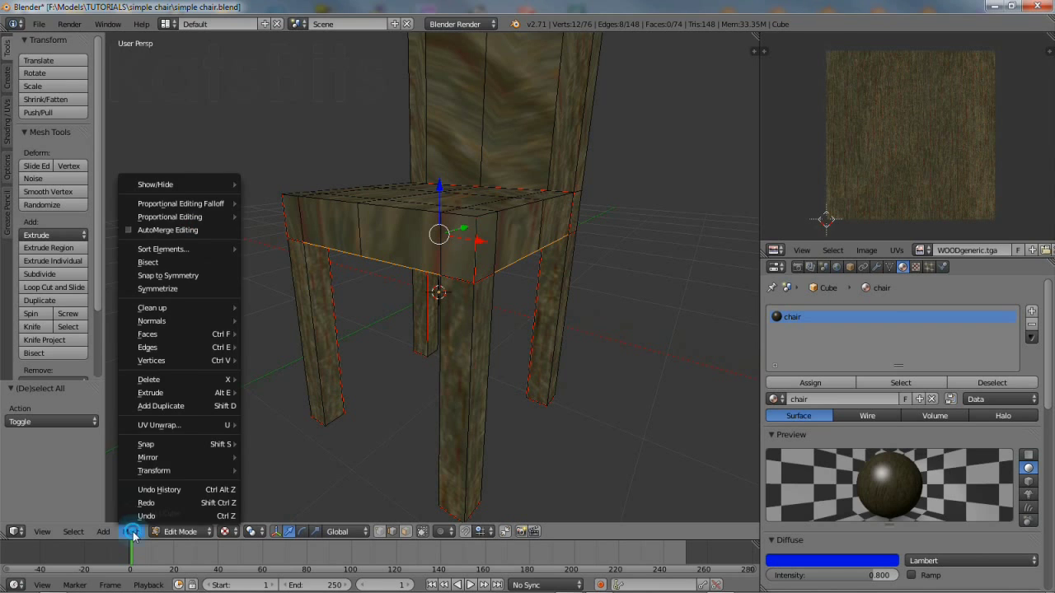
mouse_move(155, 349)
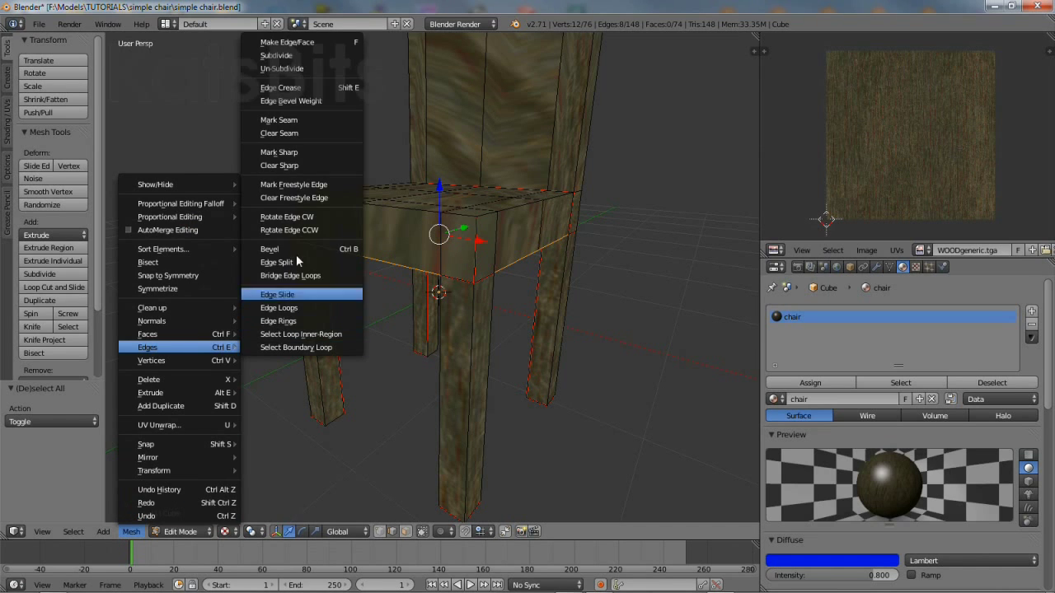
left_click(295, 120)
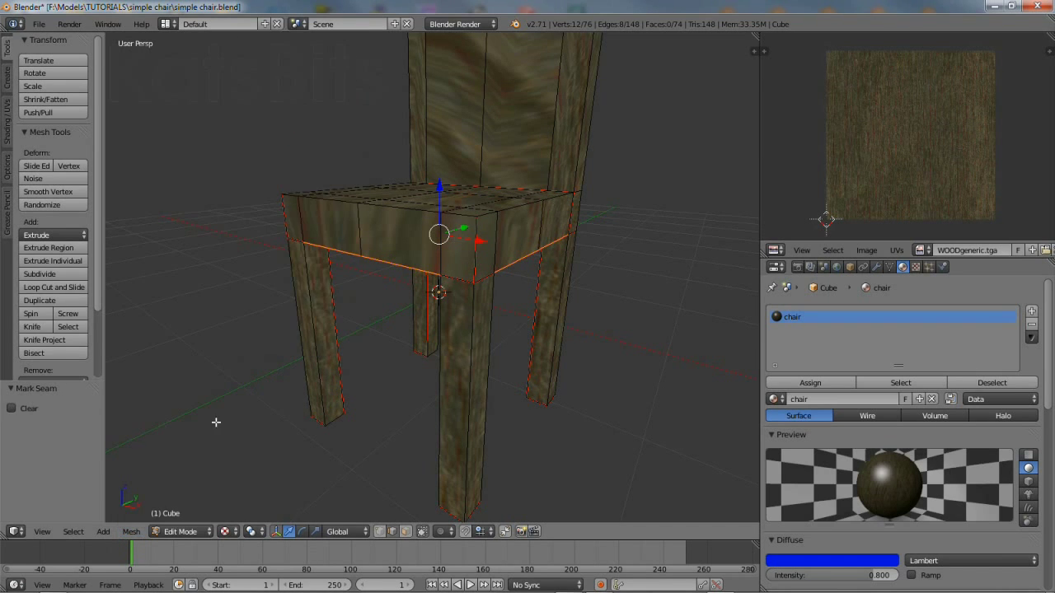
Select the whole chair mesh and unwrap it again using the seams around the seat's lower edges
left_click(73, 532)
left_click(95, 484)
left_click(73, 532)
left_click(91, 484)
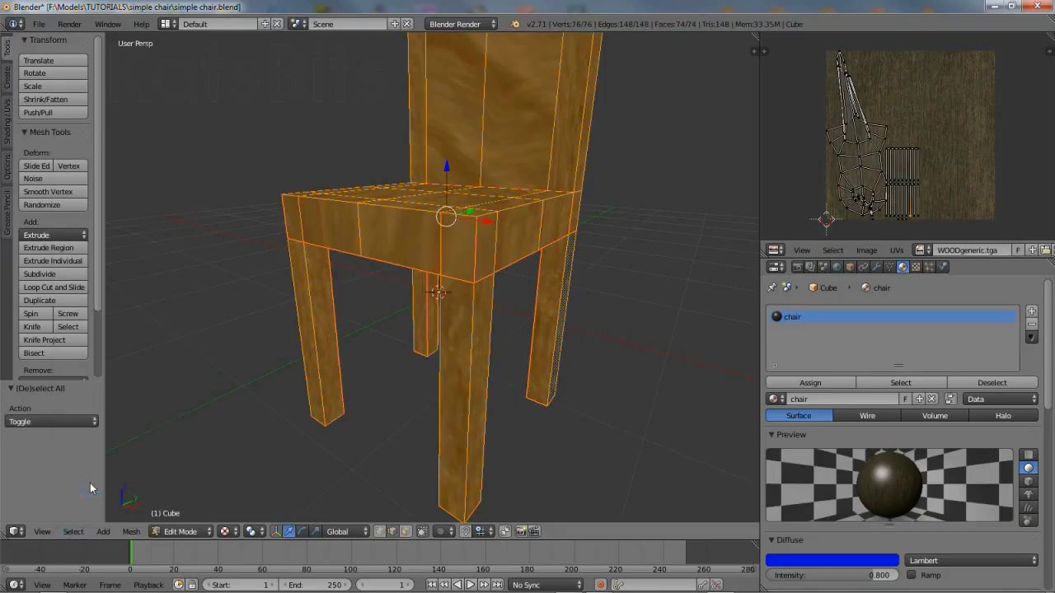
left_click(131, 533)
mouse_move(165, 424)
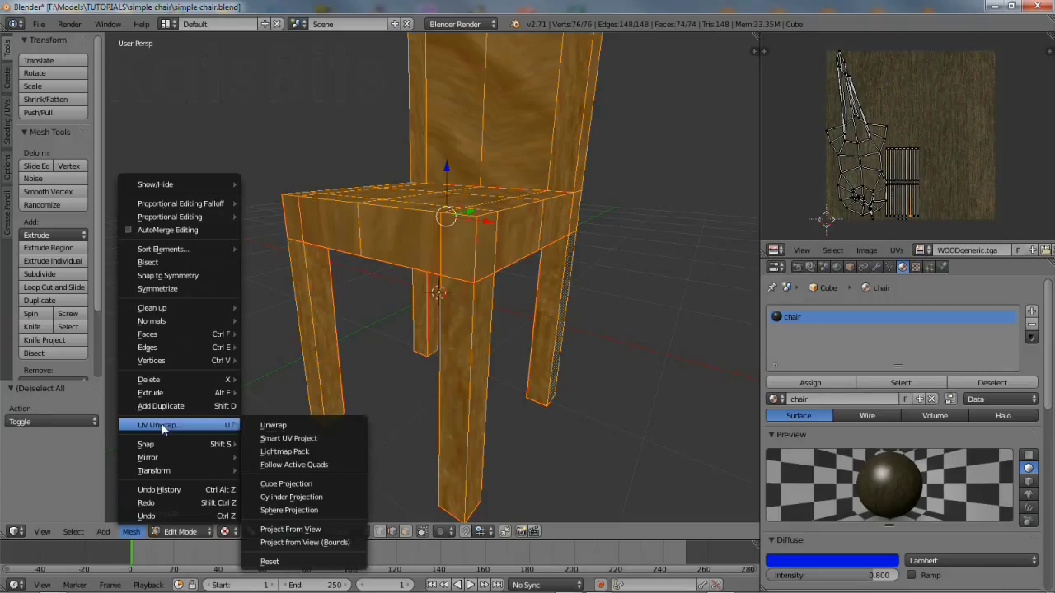
left_click(279, 424)
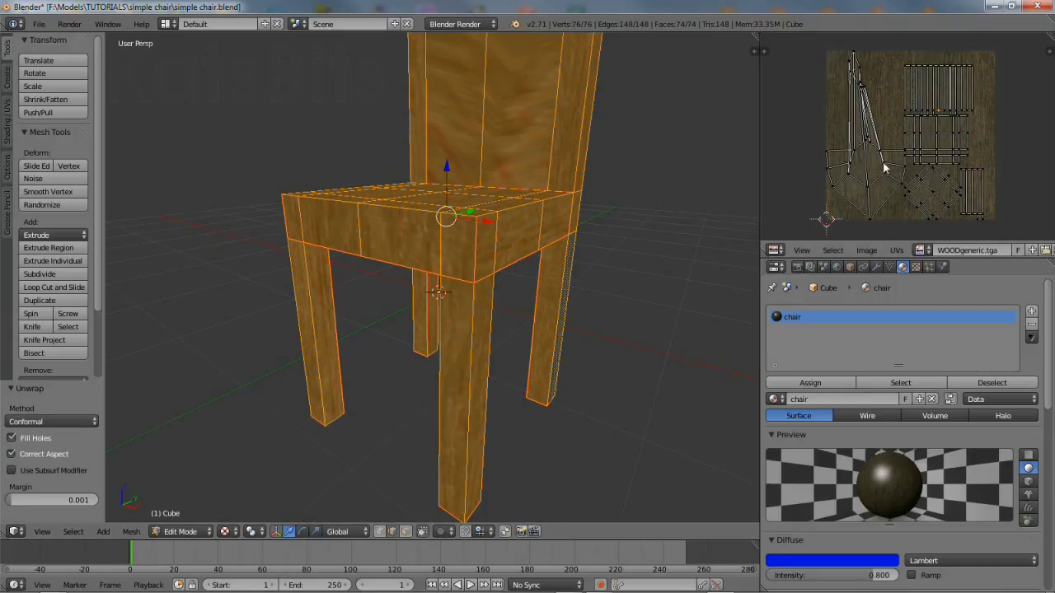
middle_click_drag(883, 170, 877, 169)
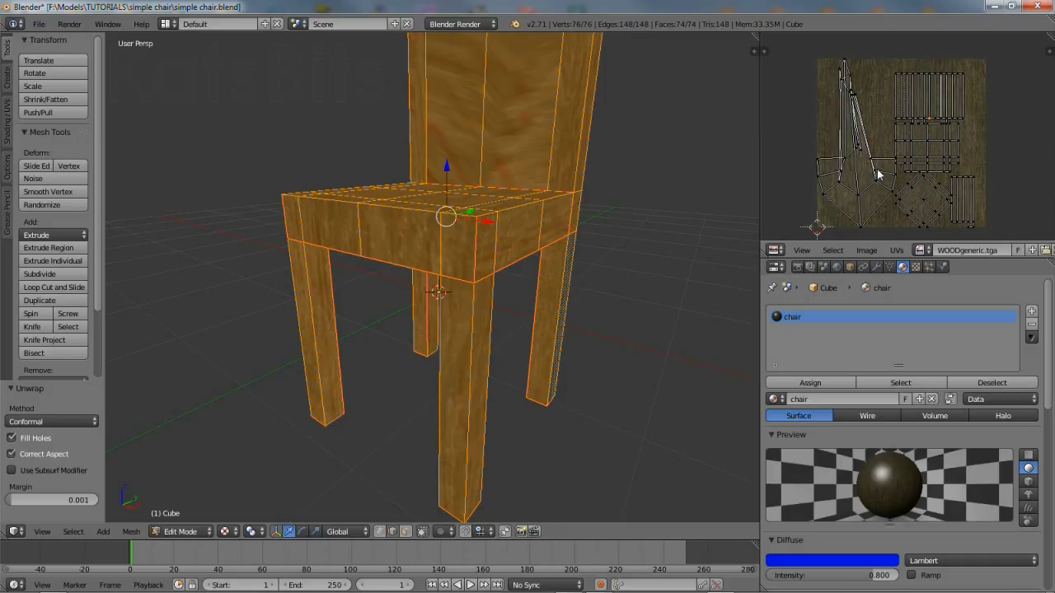
Deselect everything and select the rear vertical edges and the short top edge on one side of the backrest
left_click(73, 532)
left_click(103, 483)
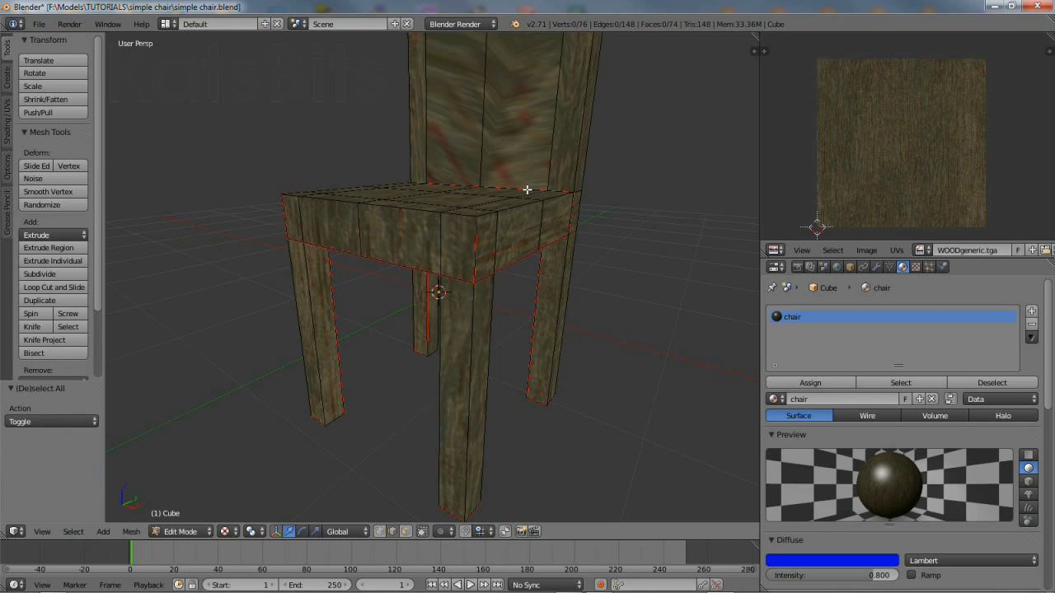
middle_click_drag(535, 154, 452, 337)
right_click(412, 434)
right_click(410, 407, "shift")
middle_click_drag(431, 161, 433, 329)
right_click(395, 257, "shift")
Add the matching rear vertical and short top edges on the backrest's other side and mark all selected edges as seams
middle_click_drag(550, 331, 401, 237)
right_click(391, 248, "shift")
right_click(388, 300, "shift")
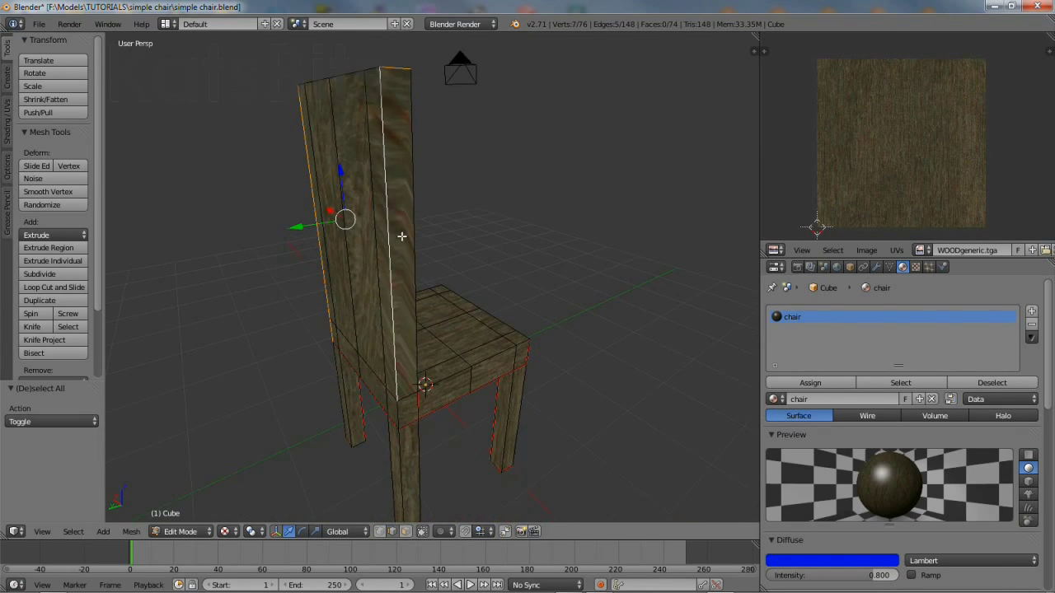
right_click(403, 412, "shift")
scroll(354, 370, "up", 6)
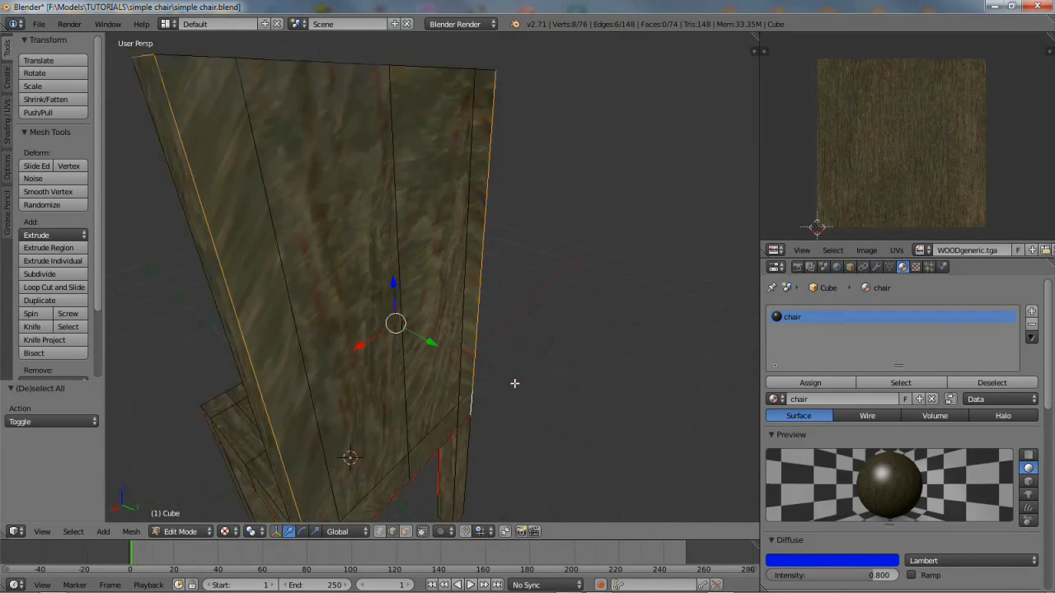
scroll(553, 346, "down", 5)
left_click(130, 534)
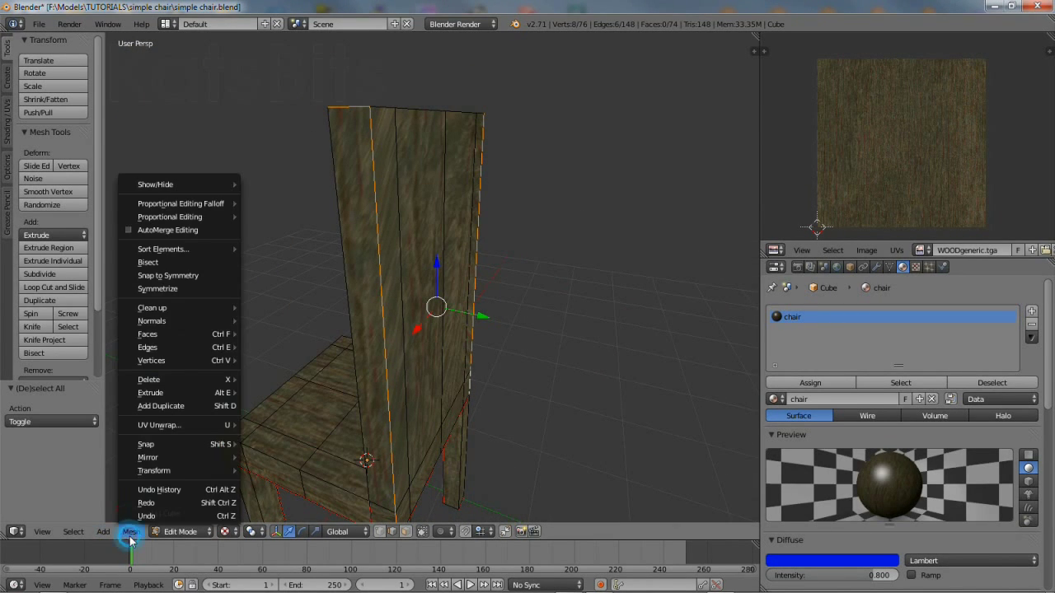
mouse_move(152, 352)
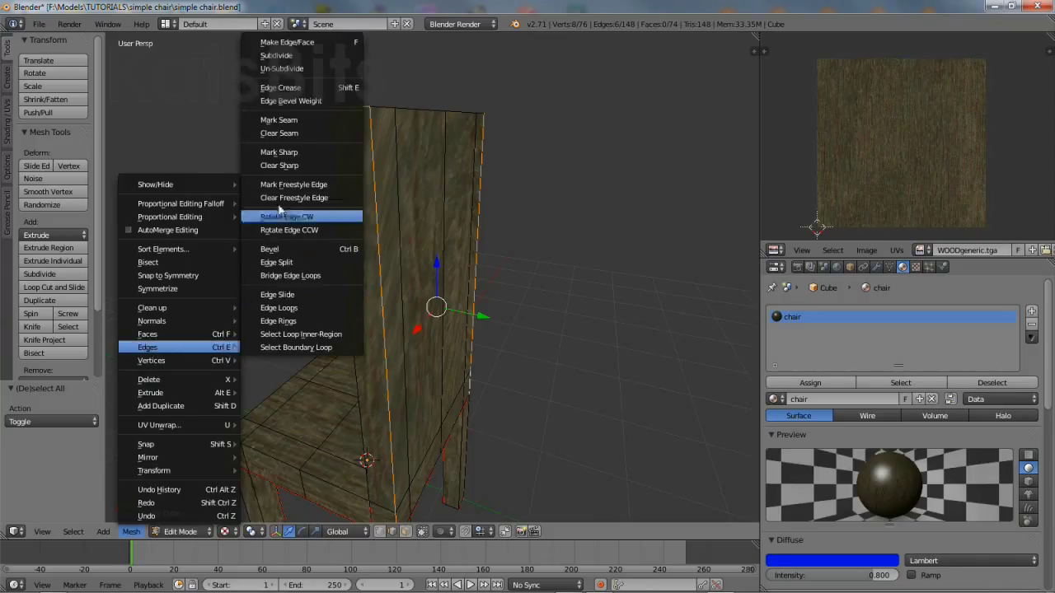
left_click(286, 119)
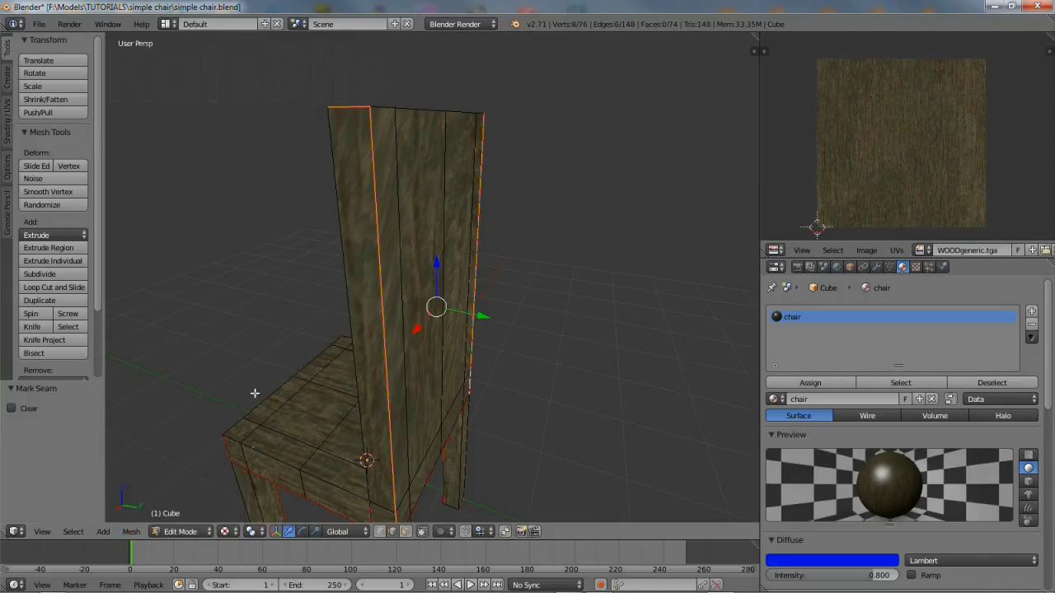
Clear the edge selection, select the whole chair mesh and unwrap it again with the backrest seams included
left_click(74, 531)
left_click(94, 484)
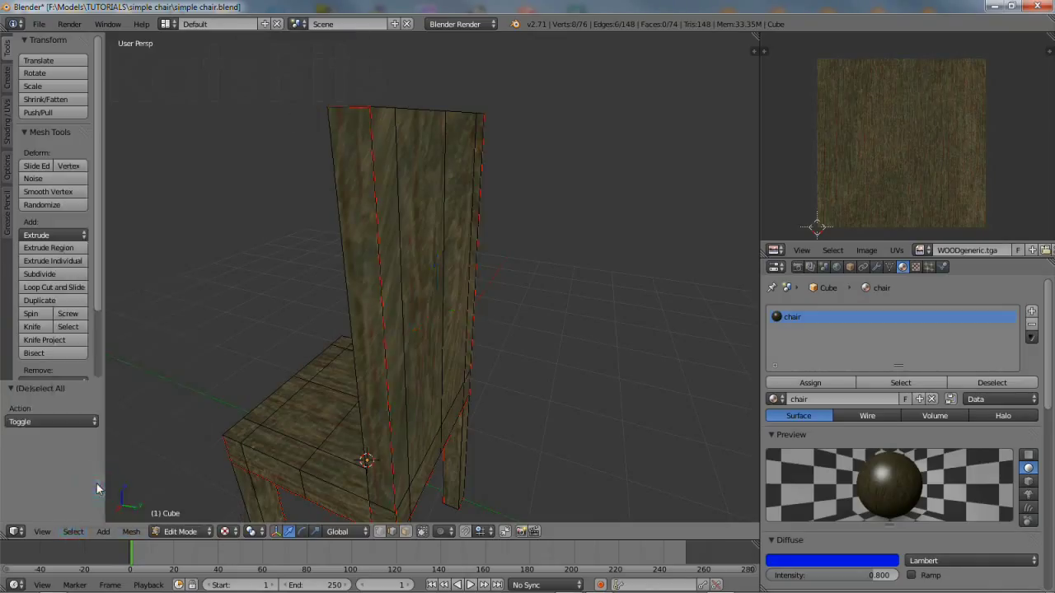
left_click(73, 532)
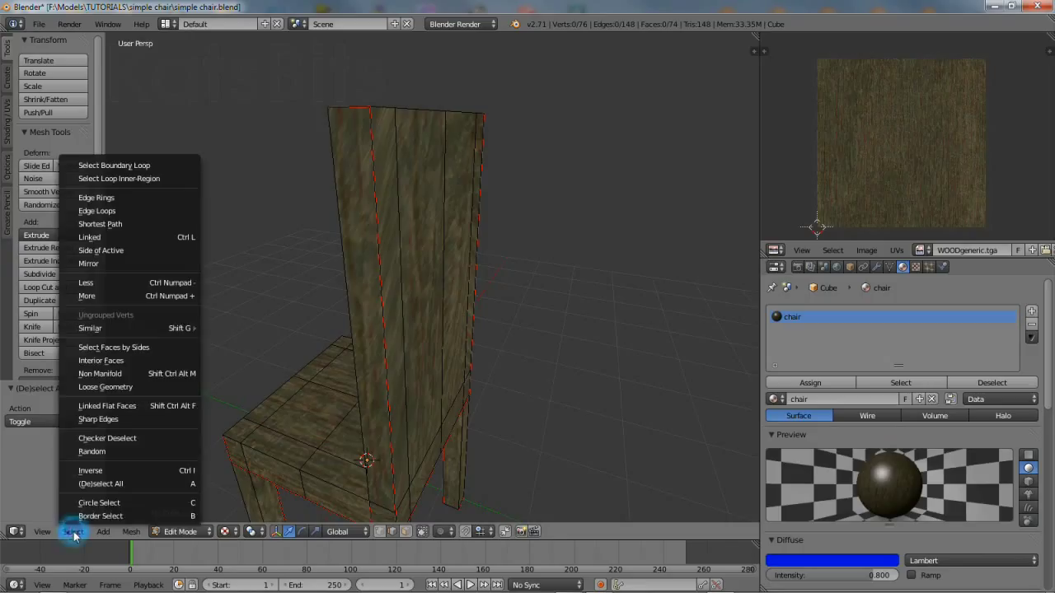
left_click(92, 484)
left_click(131, 533)
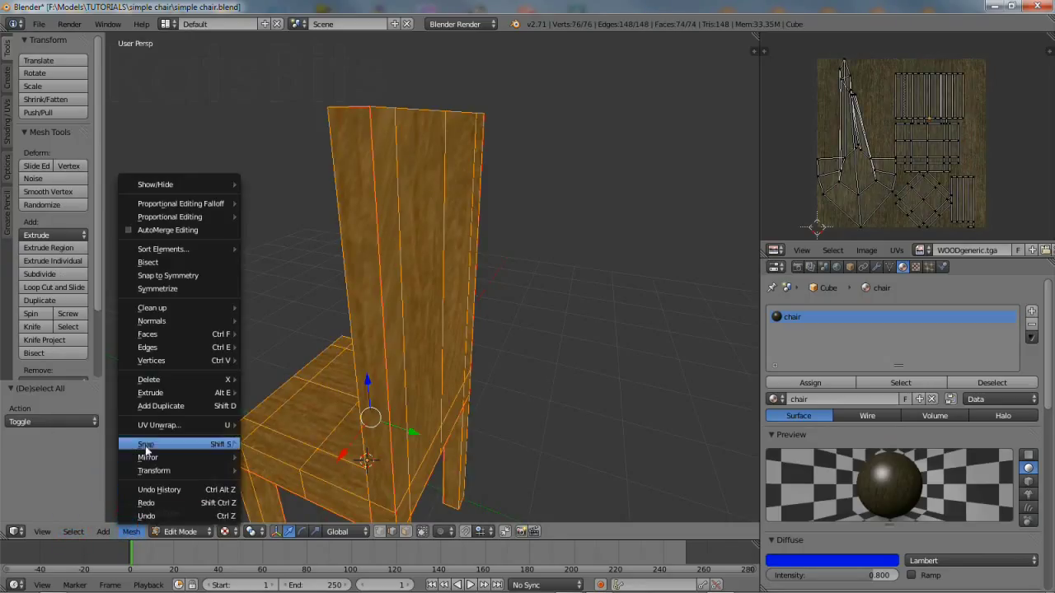
mouse_move(216, 432)
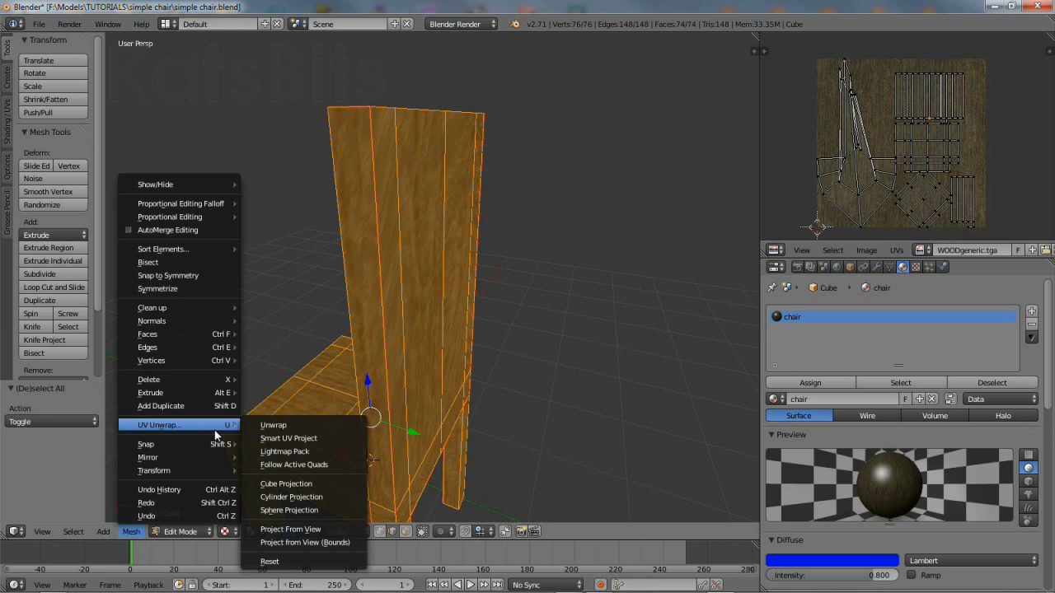
left_click(273, 426)
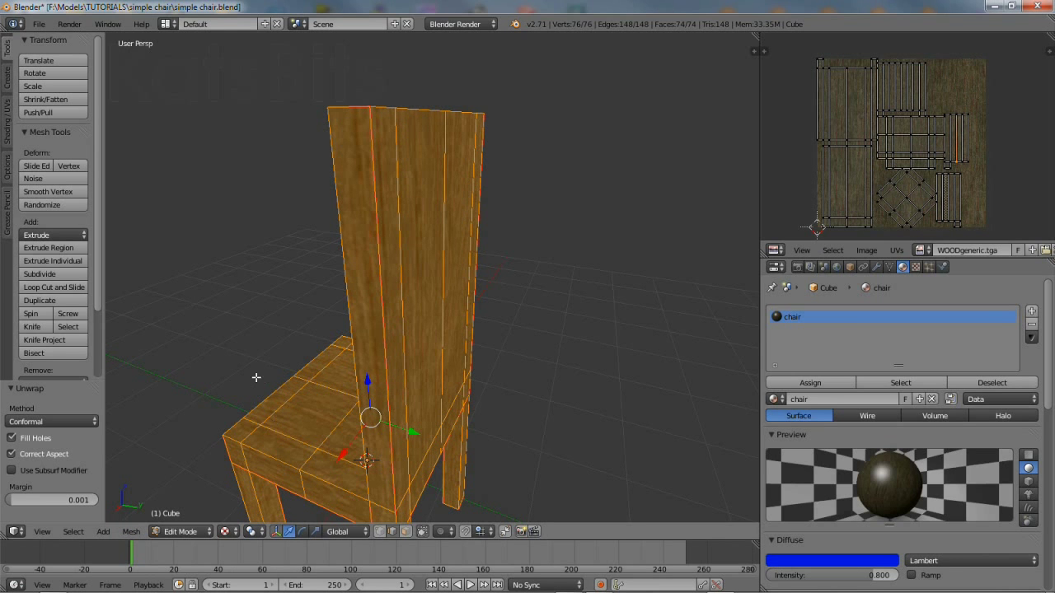
Check the texture on the deselected seat and backrest, then reselect the whole mesh and show the UV layout full screen
middle_click_drag(250, 381, 382, 363)
left_click(82, 533)
left_click(97, 483)
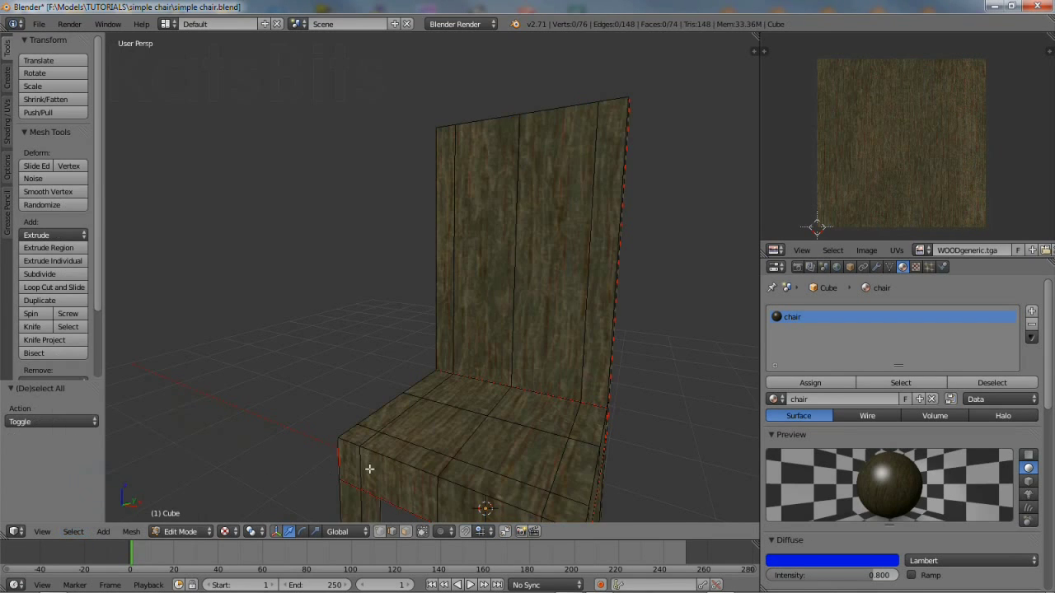
middle_click_drag(436, 479, 329, 453)
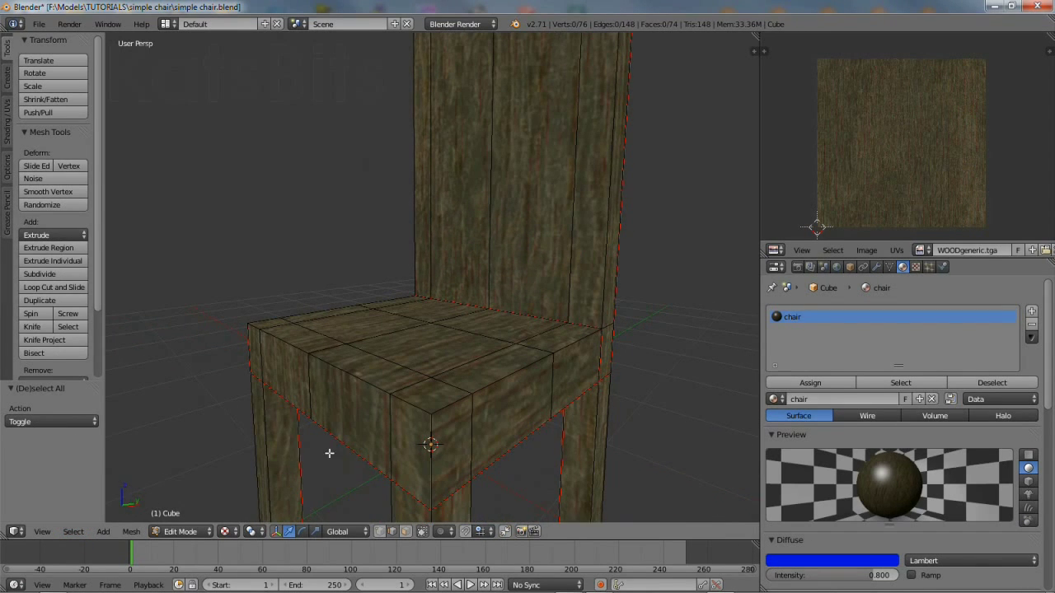
left_click(75, 532)
left_click(95, 485)
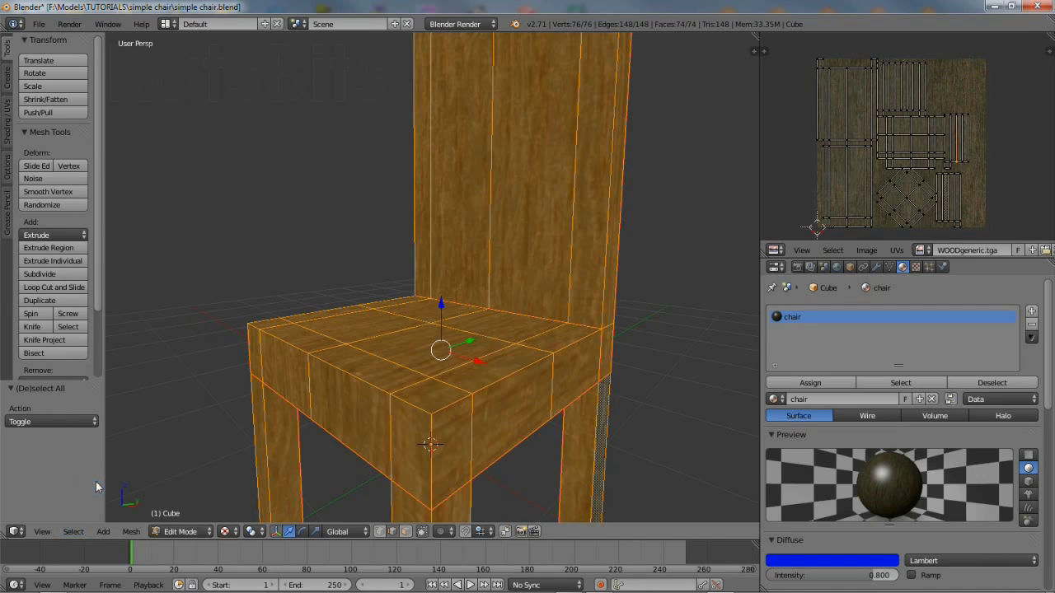
left_click(802, 250)
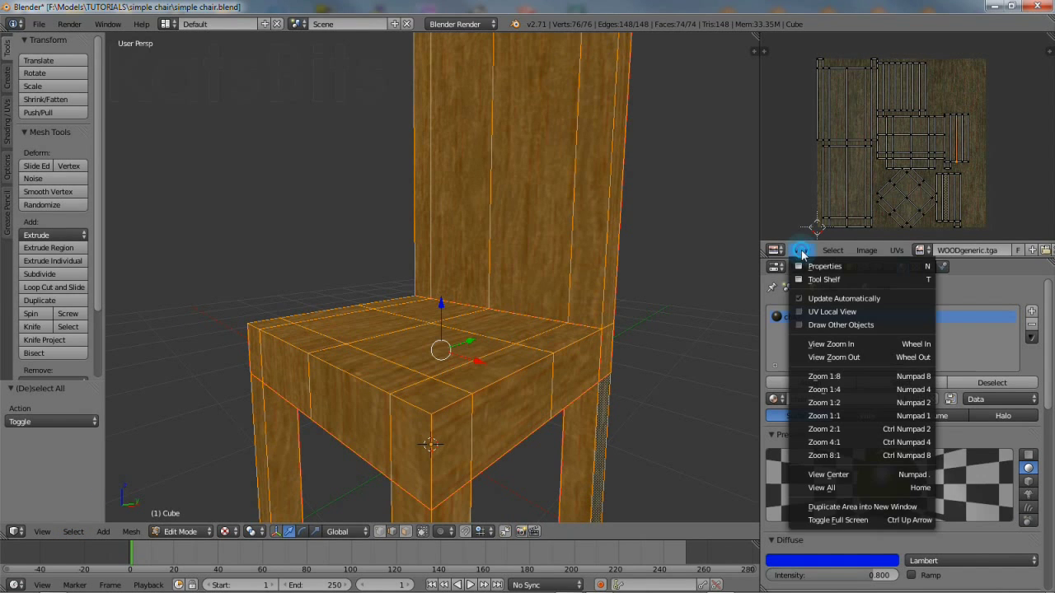
left_click(819, 519)
scroll(541, 410, "up", 4)
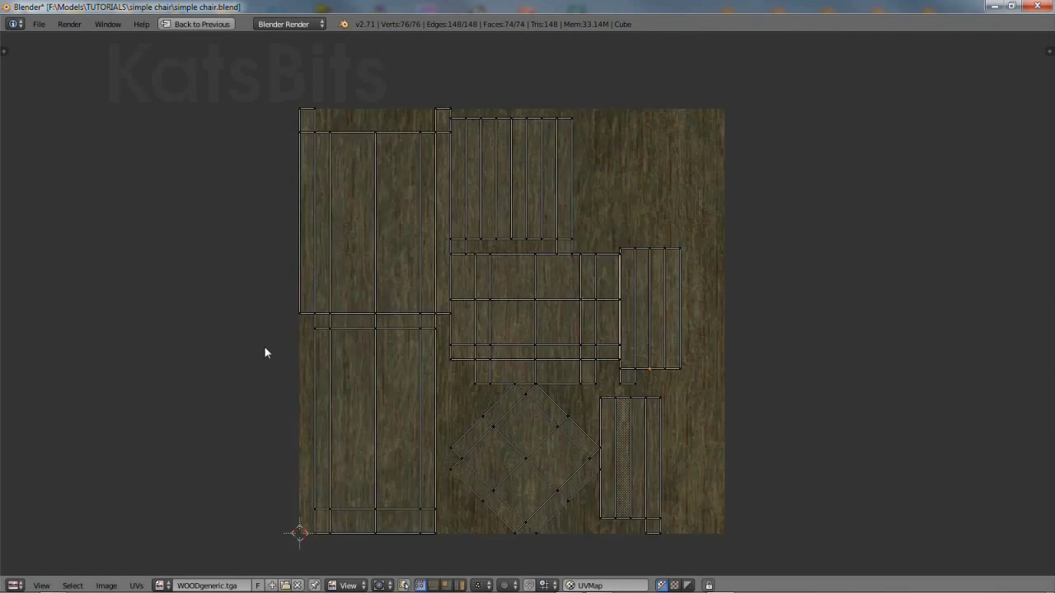
Spread the four leg UV islands away from their neighbours, two along the texture's upper edge and two along its right edge
right_click(651, 286)
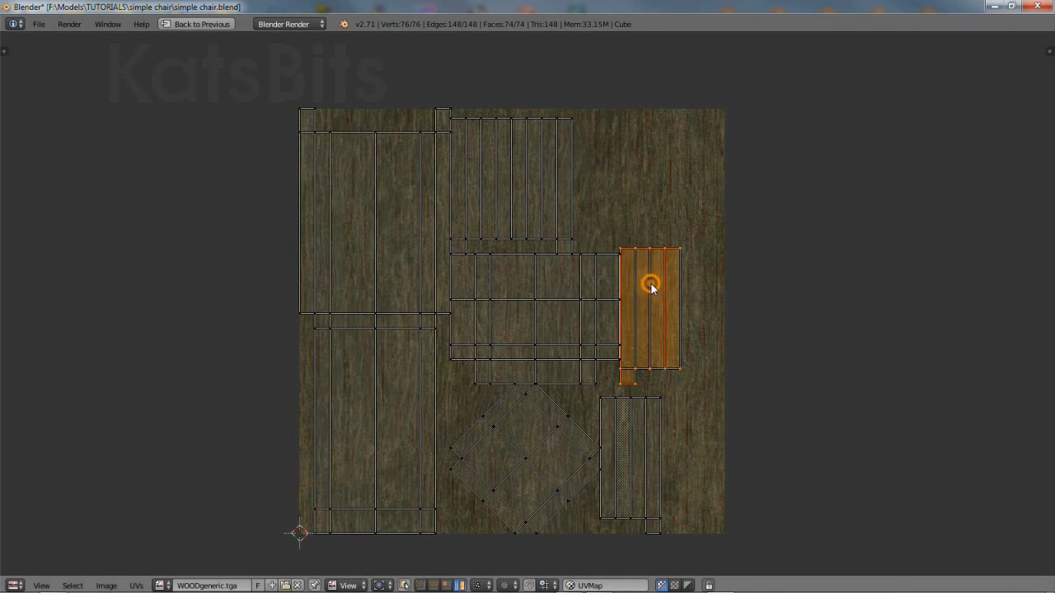
key("g")
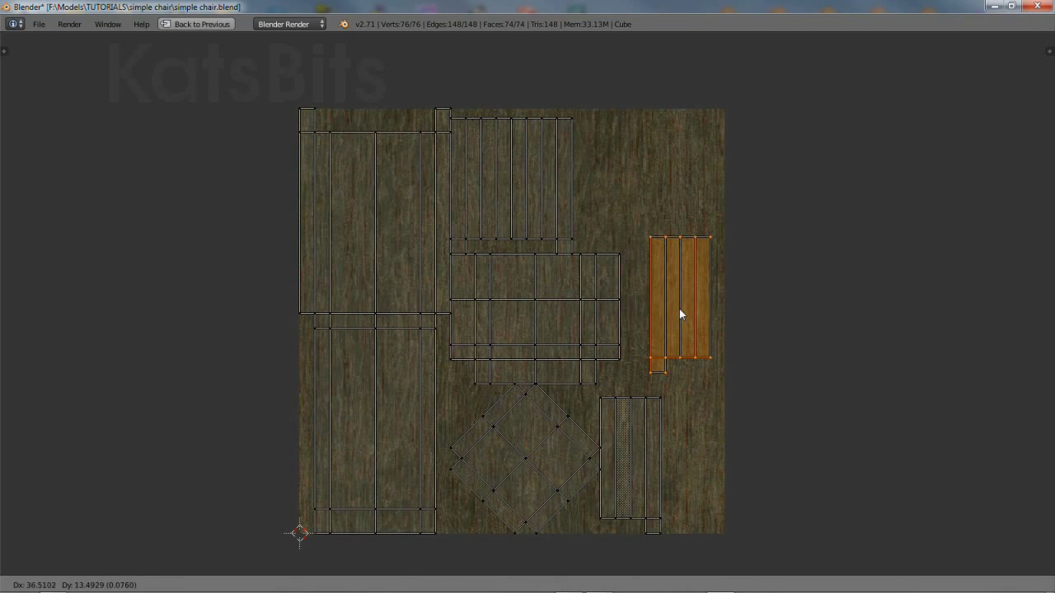
left_click(679, 309)
right_click(548, 209)
key("g")
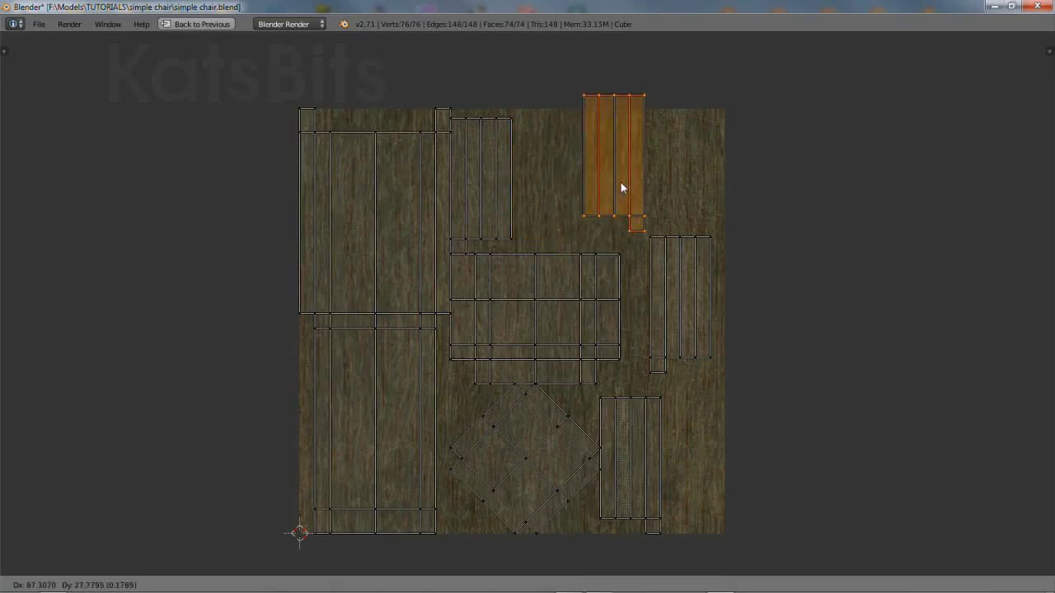
left_click(614, 180)
right_click(484, 178)
key("g")
left_click(510, 146)
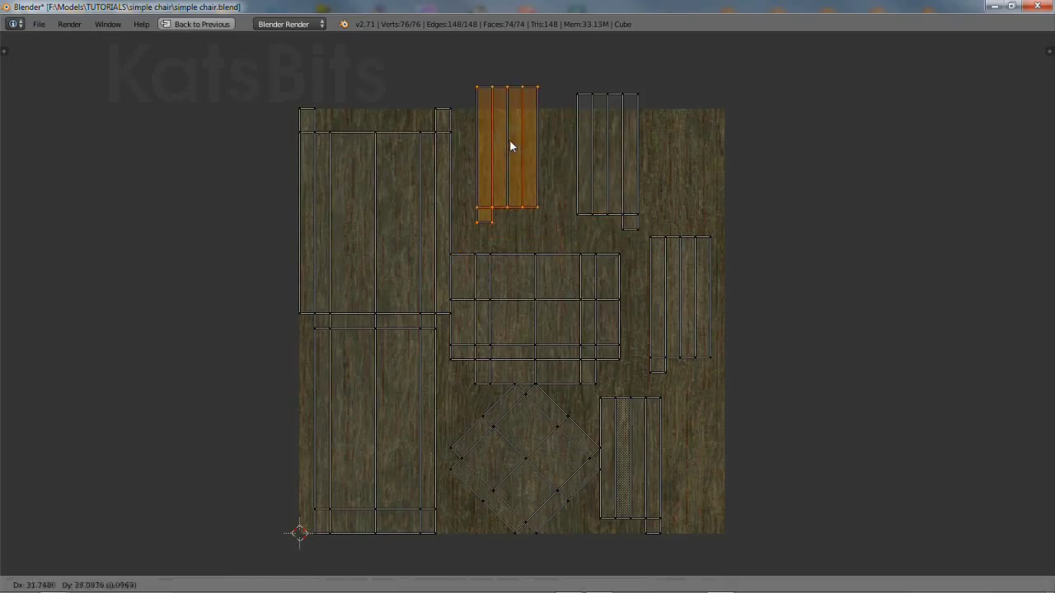
right_click(626, 429)
key("g")
left_click(675, 436)
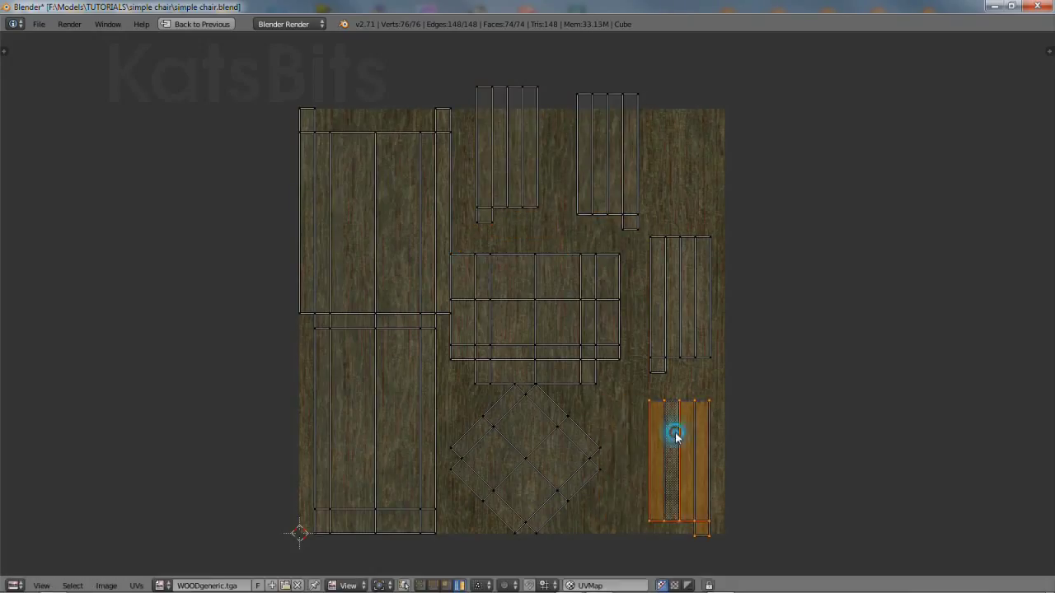
Shift the large backrest UV island left and the diamond-shaped seat island slightly down, and return to the normal screen layout
right_click(390, 299)
key("g")
left_click(363, 295)
right_click(516, 458)
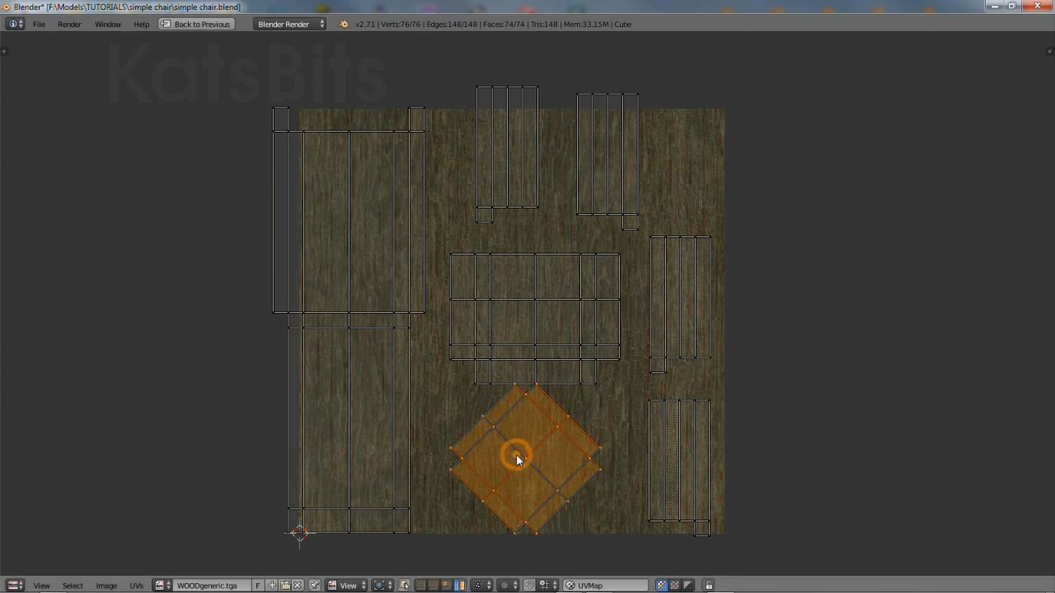
key("g")
left_click(520, 494)
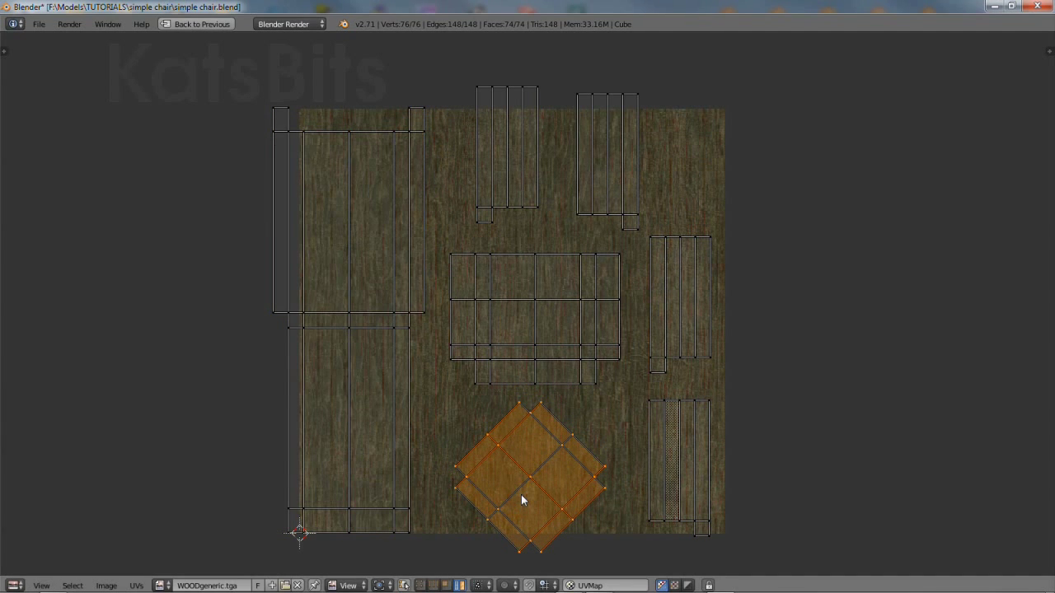
left_click(40, 586)
left_click(73, 318)
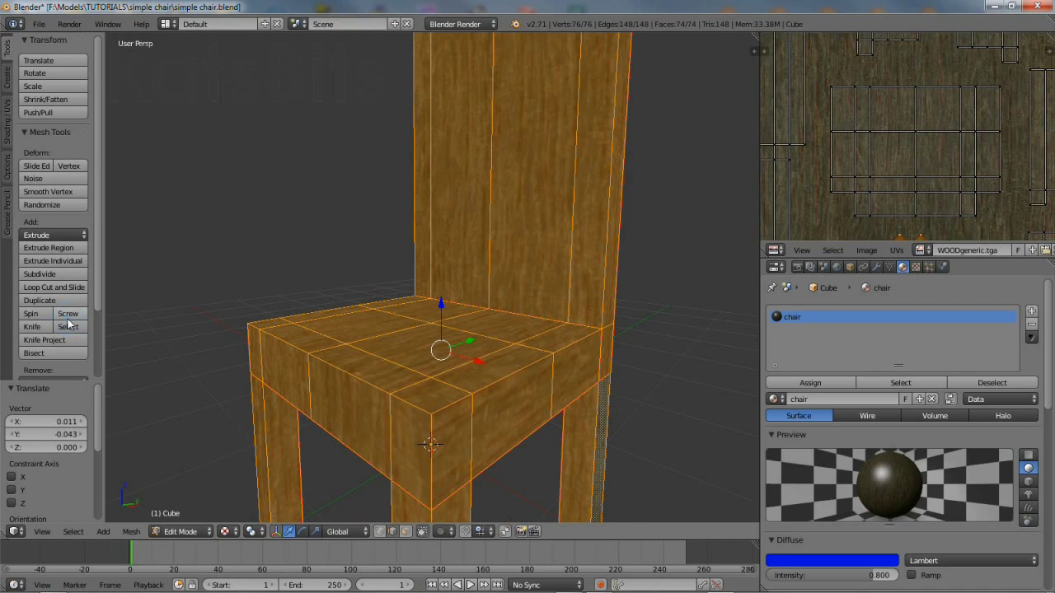
scroll(887, 176, "down", 4)
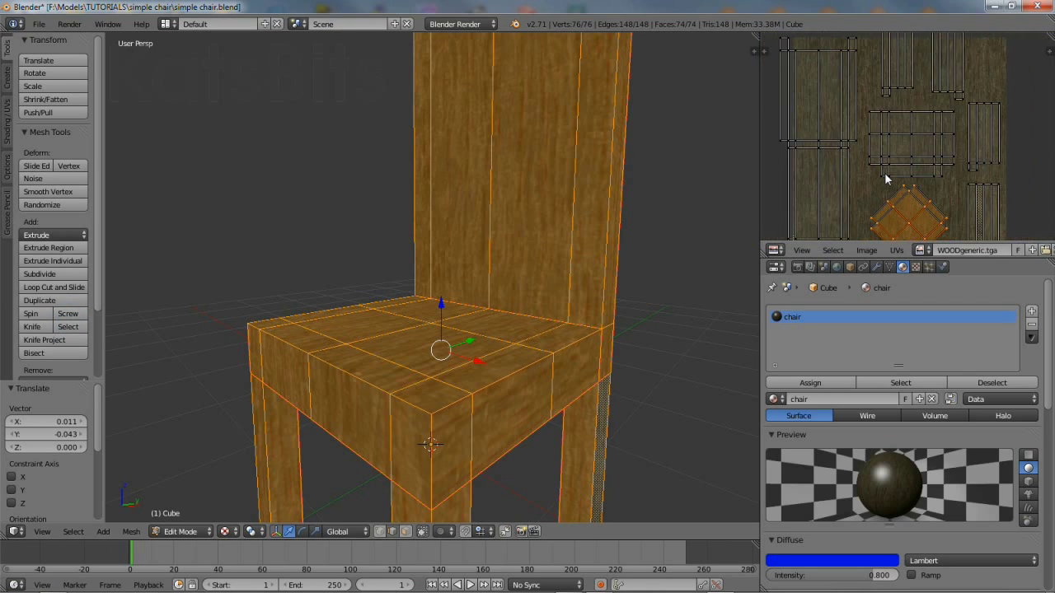
key("l")
key("g")
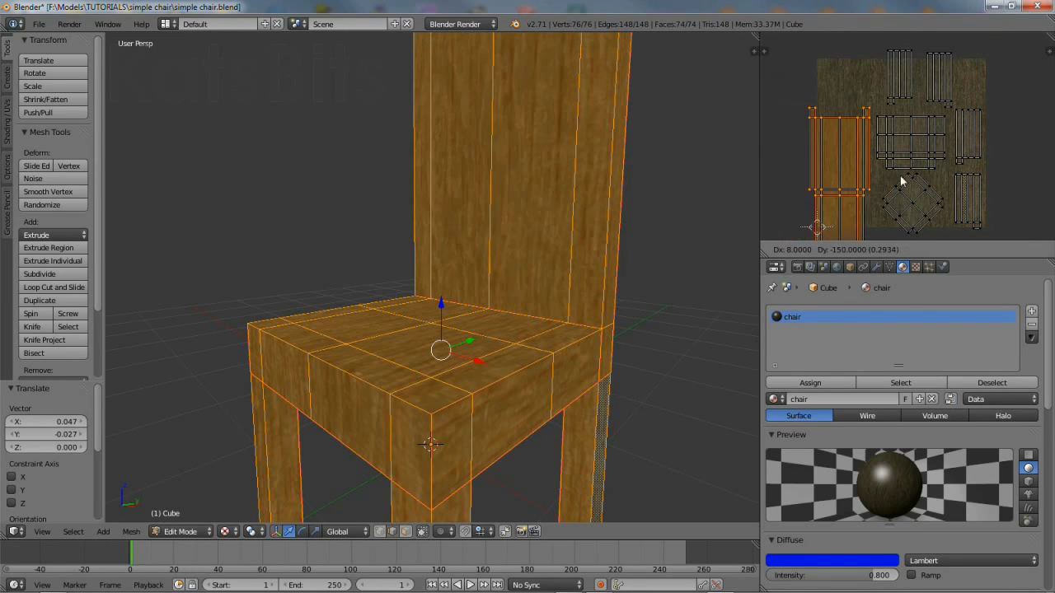
left_click(828, 144)
Nudge the diamond-shaped seat UV island by 0.008 in X and -0.020 in Y
key("l")
key("g")
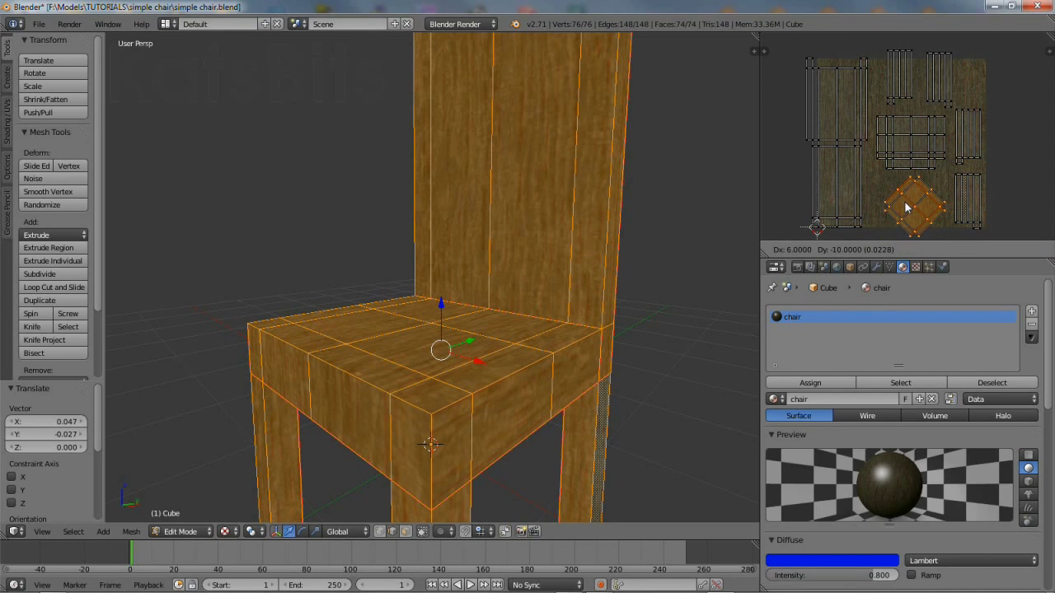
left_click(908, 181)
key("l")
key("g")
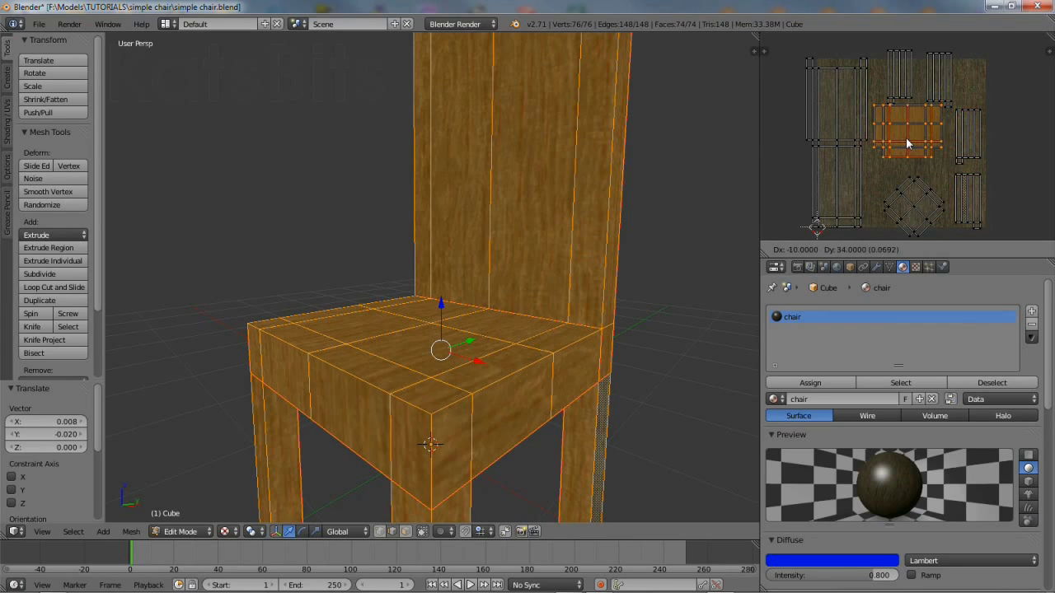
left_click(908, 144)
key("l")
key("g")
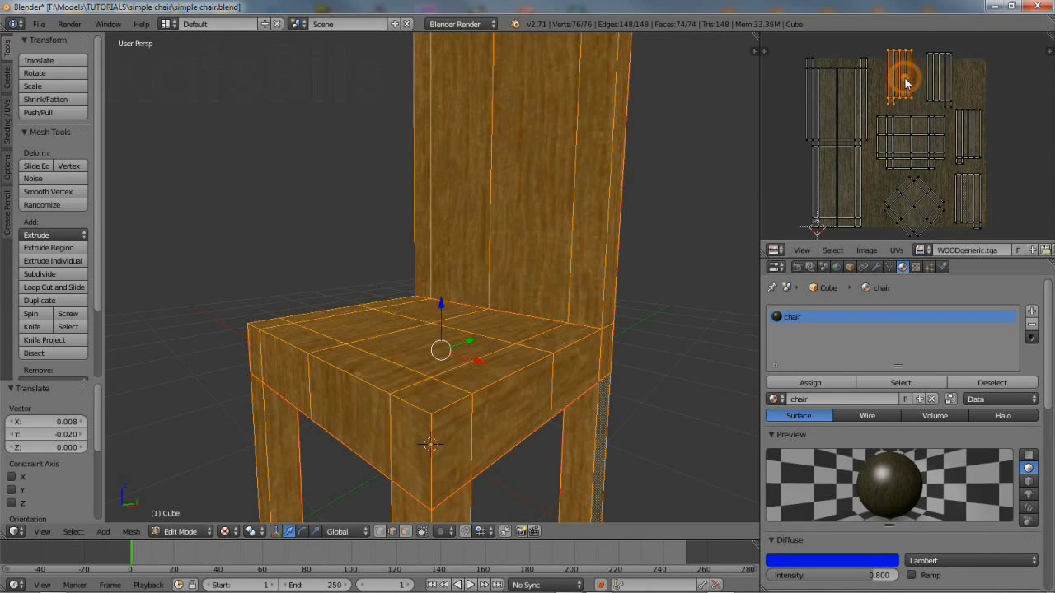
left_click(900, 52)
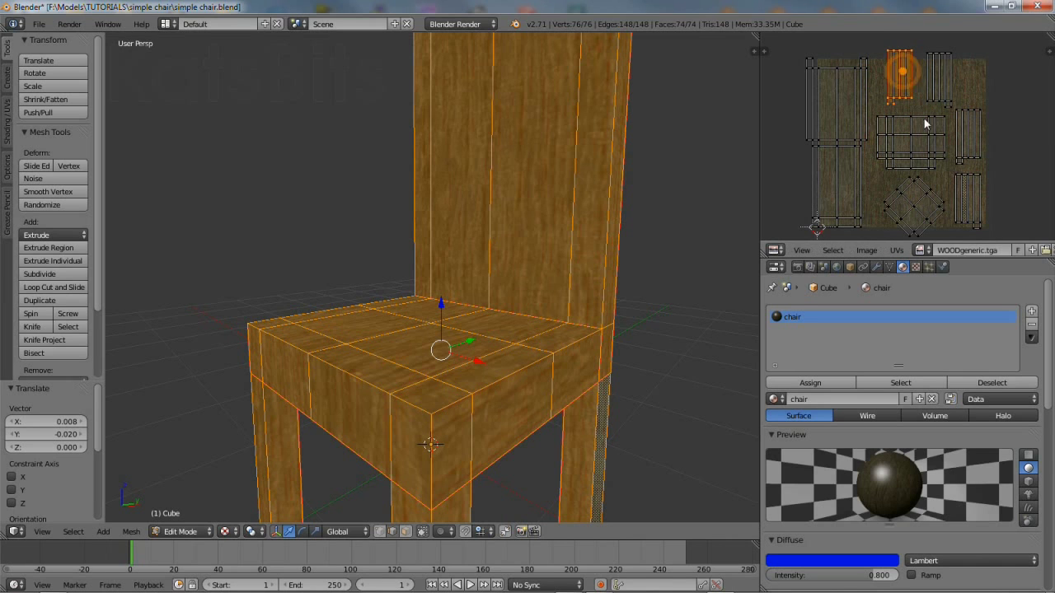
key("l")
key("g")
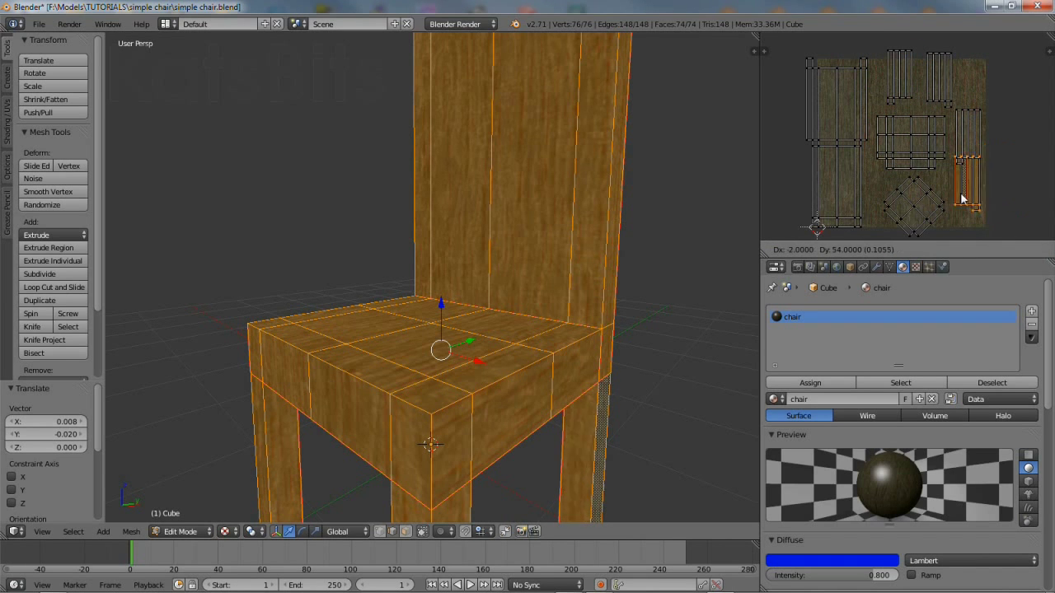
left_click(979, 201)
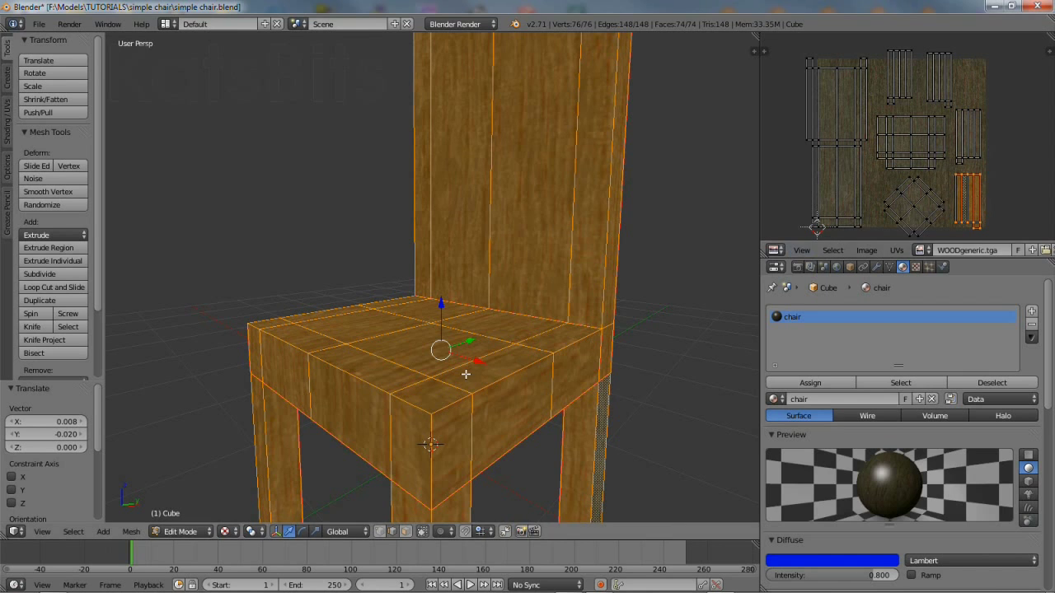
Rotate the backrest UV island by 180° and the diamond-shaped seat island by 45° so it sits square to the texture
middle_click_drag(643, 338, 592, 347)
key("l")
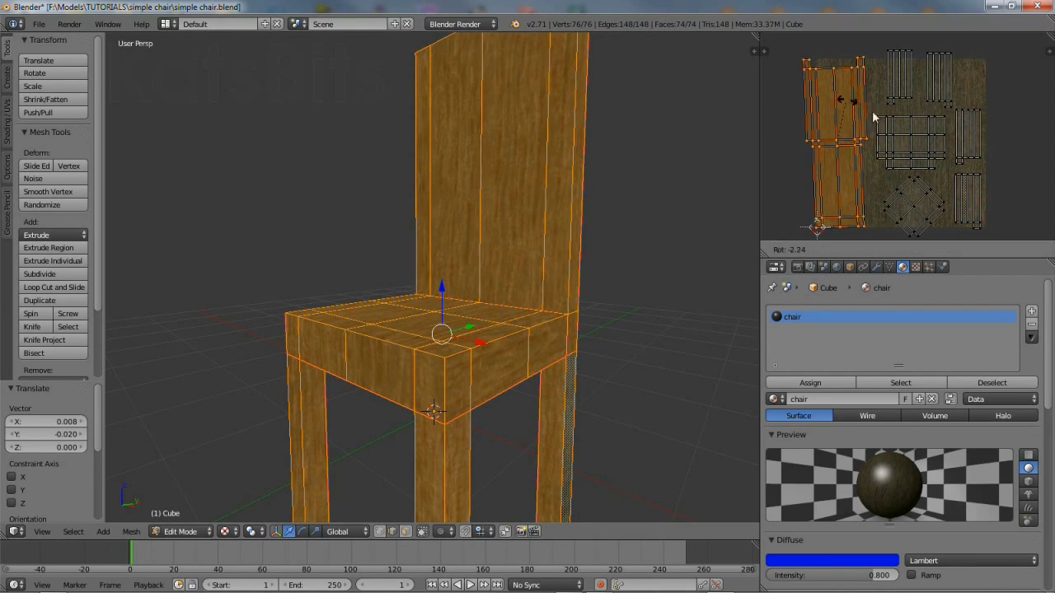
left_click(822, 217)
right_click(913, 203)
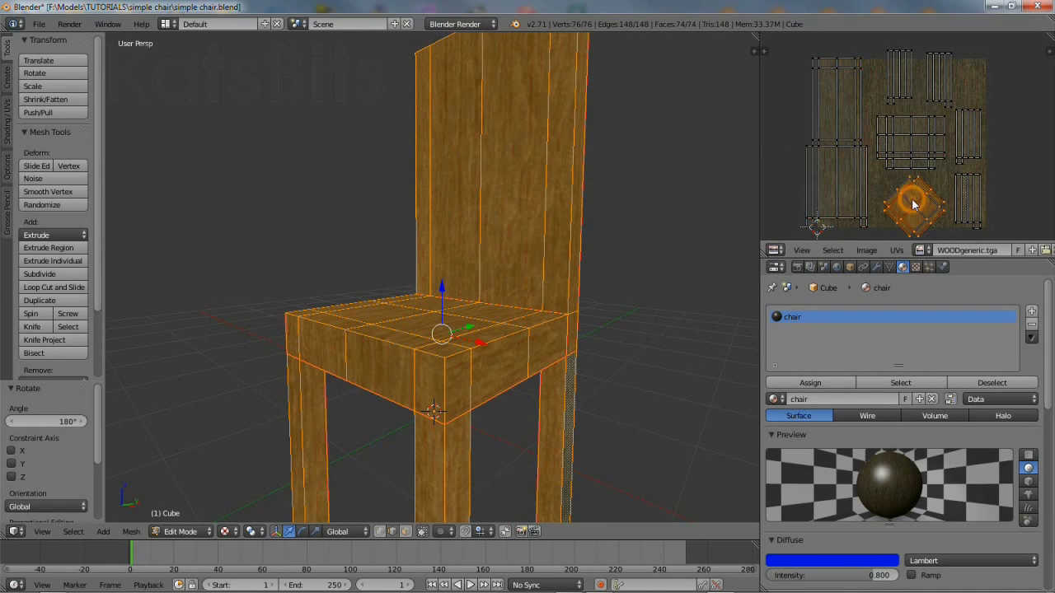
key("r")
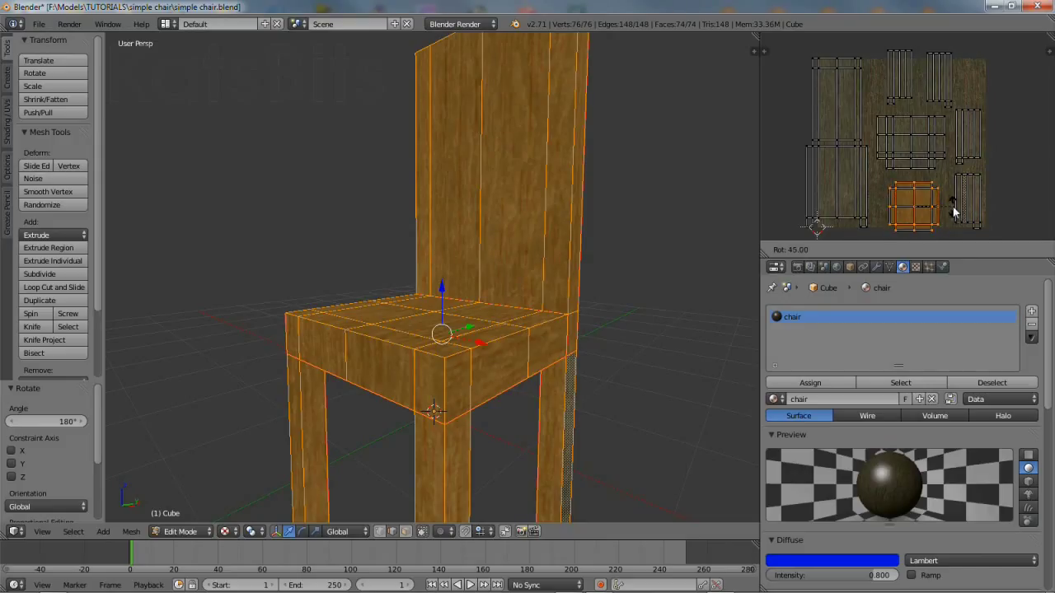
left_click(954, 212)
Select all UV islands, scale them to 0.883 and shift them by 0.027 in X and -0.016 in Y to fit within the texture
right_click(914, 146)
right_click(966, 142, "shift")
right_click(967, 145)
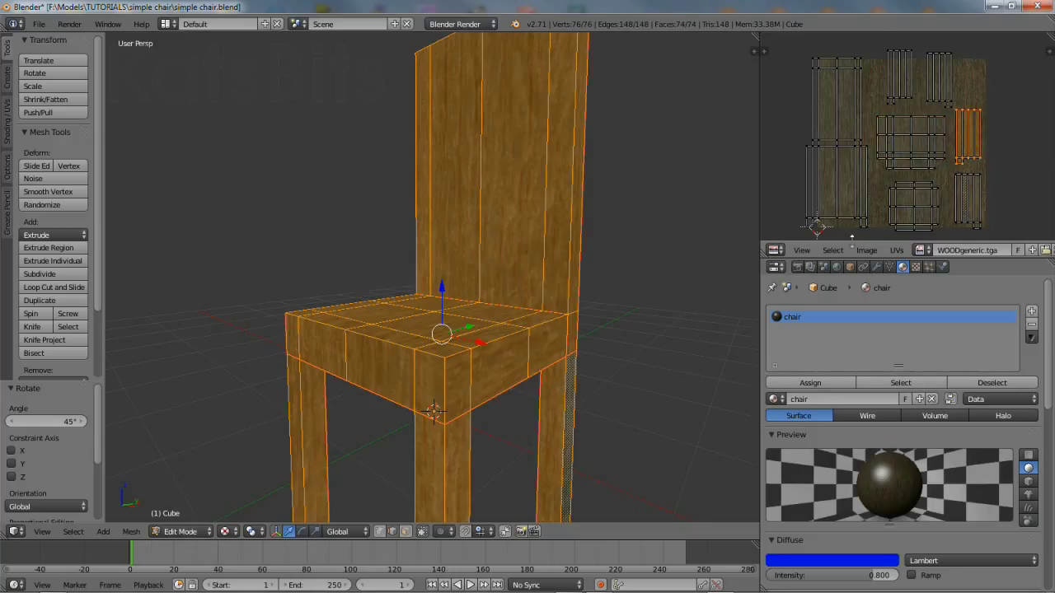
left_click(831, 252)
left_click(850, 202)
left_click(832, 252)
left_click(850, 202)
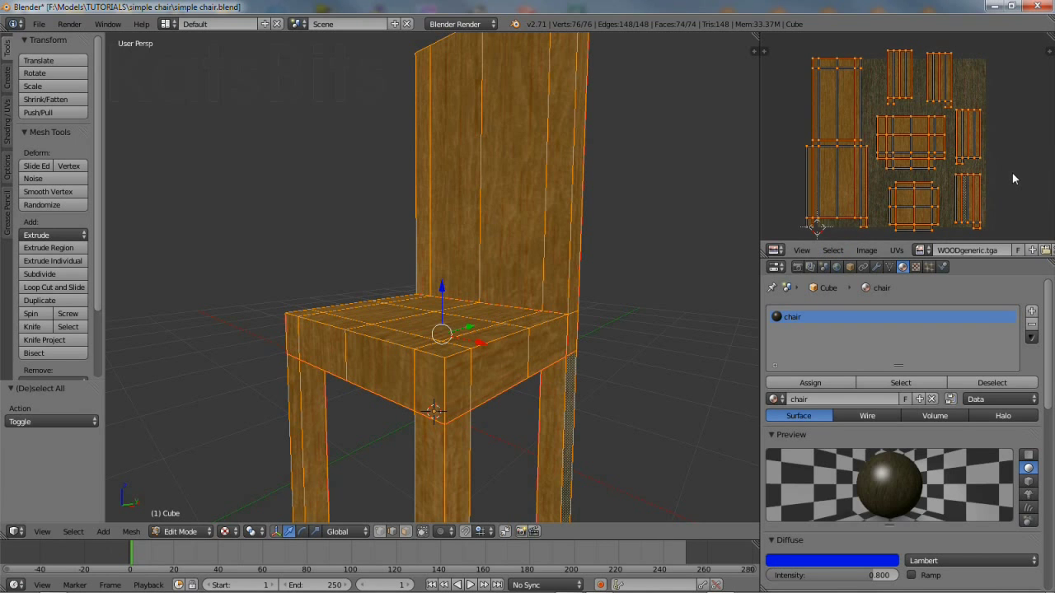
key("s")
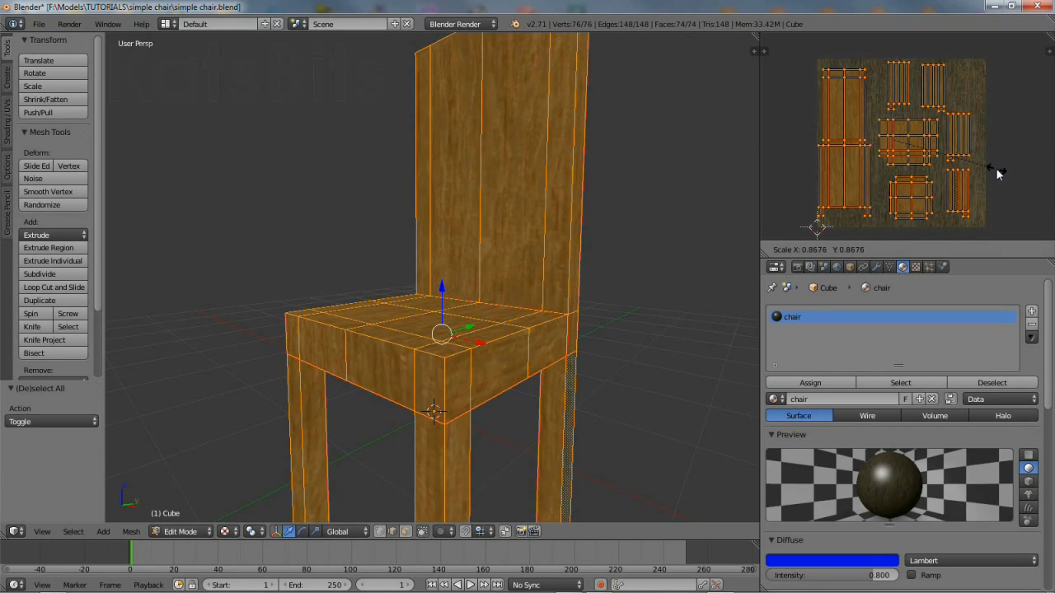
left_click(998, 170)
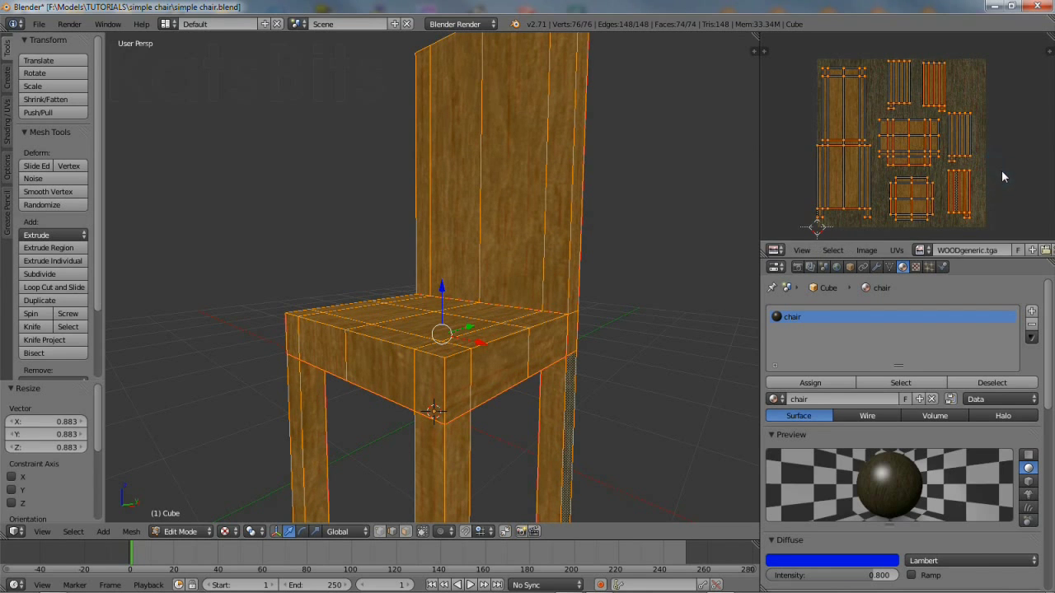
key("g")
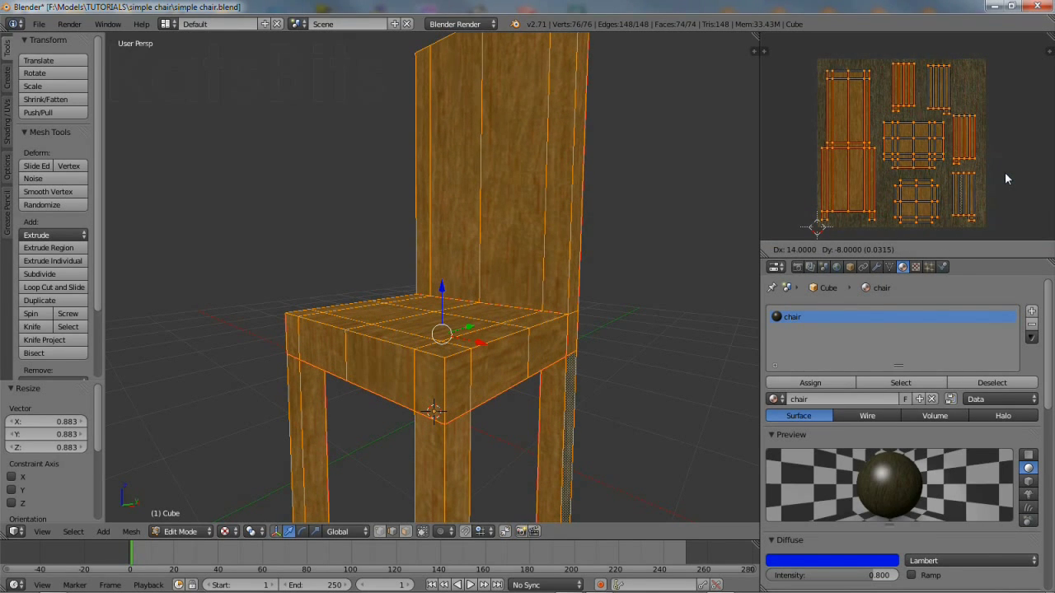
left_click(1005, 172)
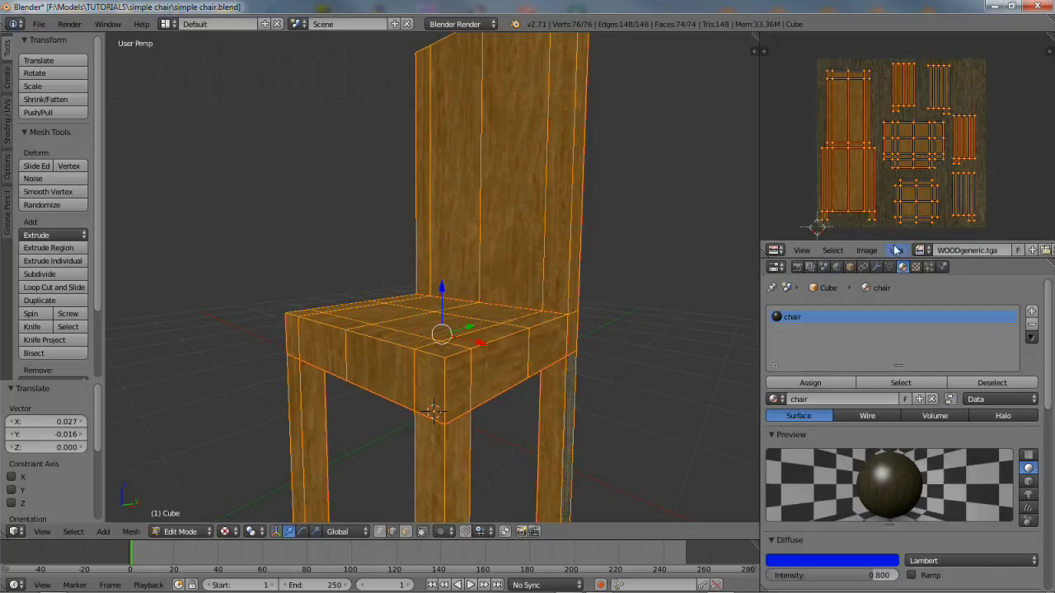
Turn on Snap to Pixels for the UVs and rescale all islands by 0.999 so their vertices snap
left_click(897, 249)
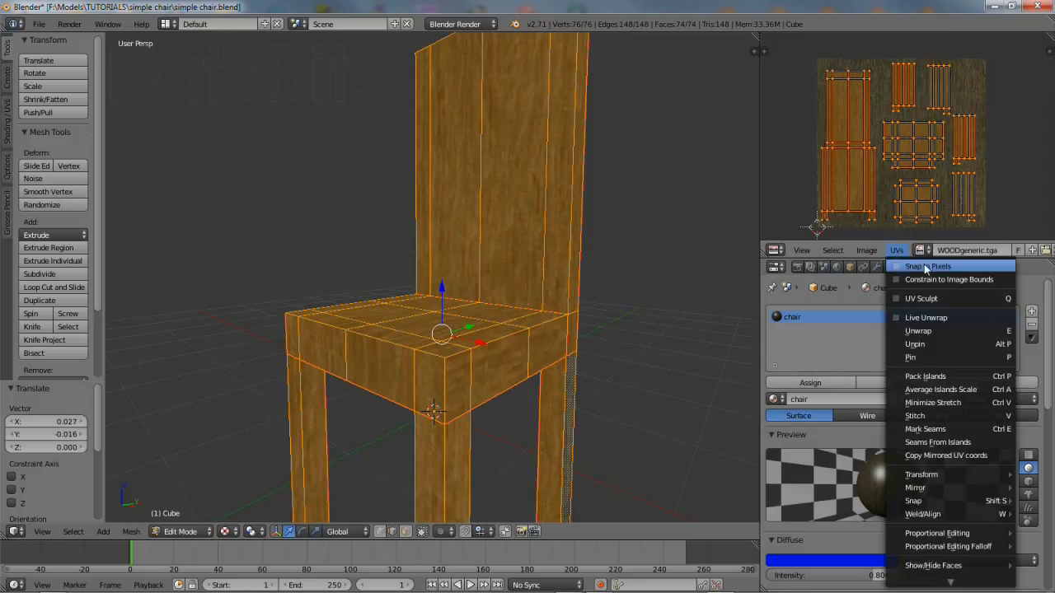
left_click(927, 267)
key("s")
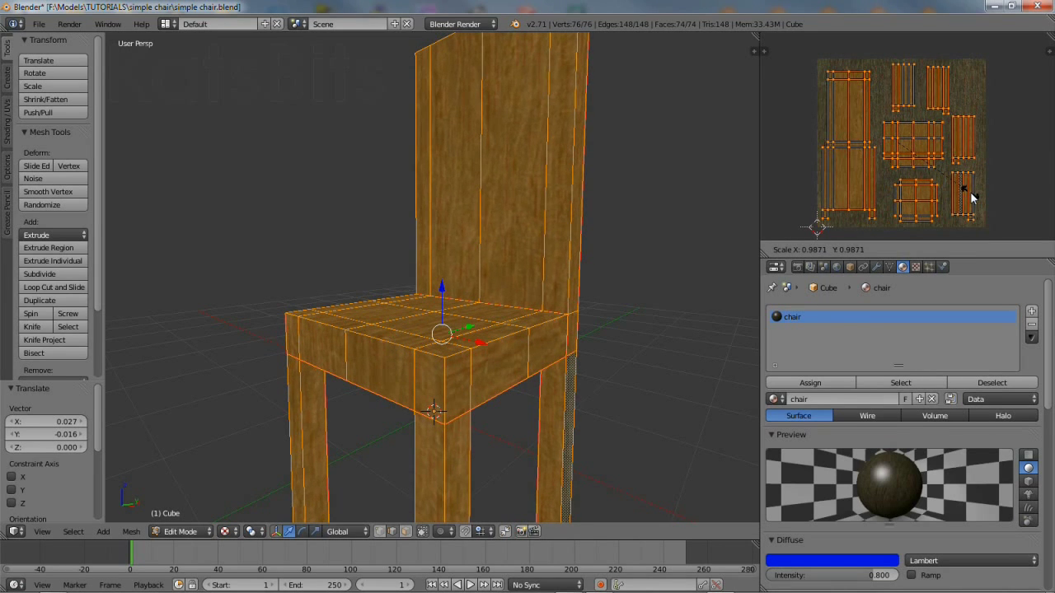
left_click(971, 191)
Line up three leg UV islands in a column along the texture's right edge and place the fourth beside the uppermost one
right_click(969, 146)
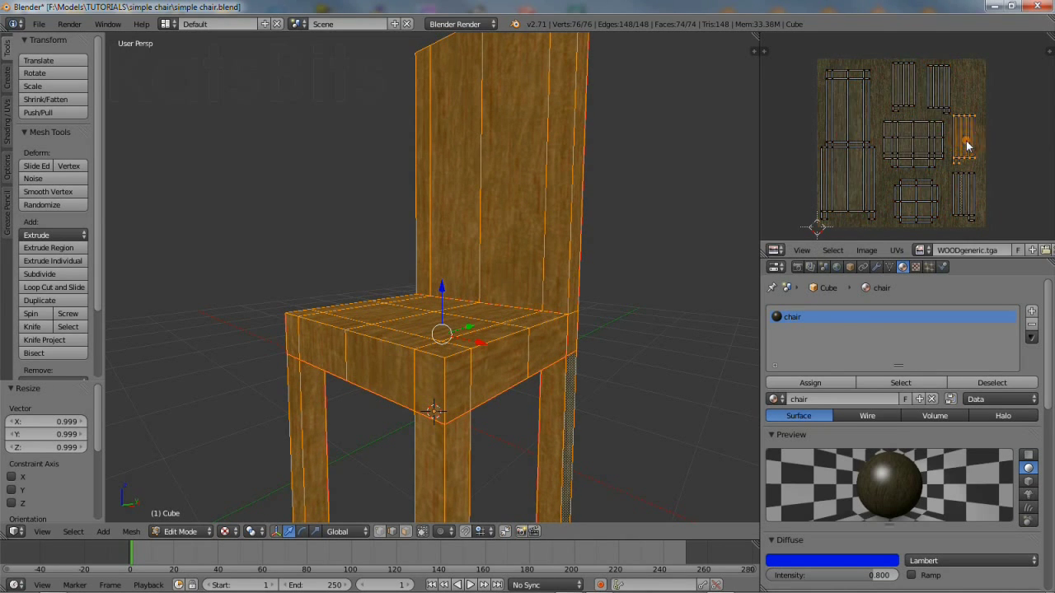
key("g")
left_click(971, 144)
right_click_drag(960, 196, 971, 206)
left_click(968, 204)
right_click(950, 71)
key("g")
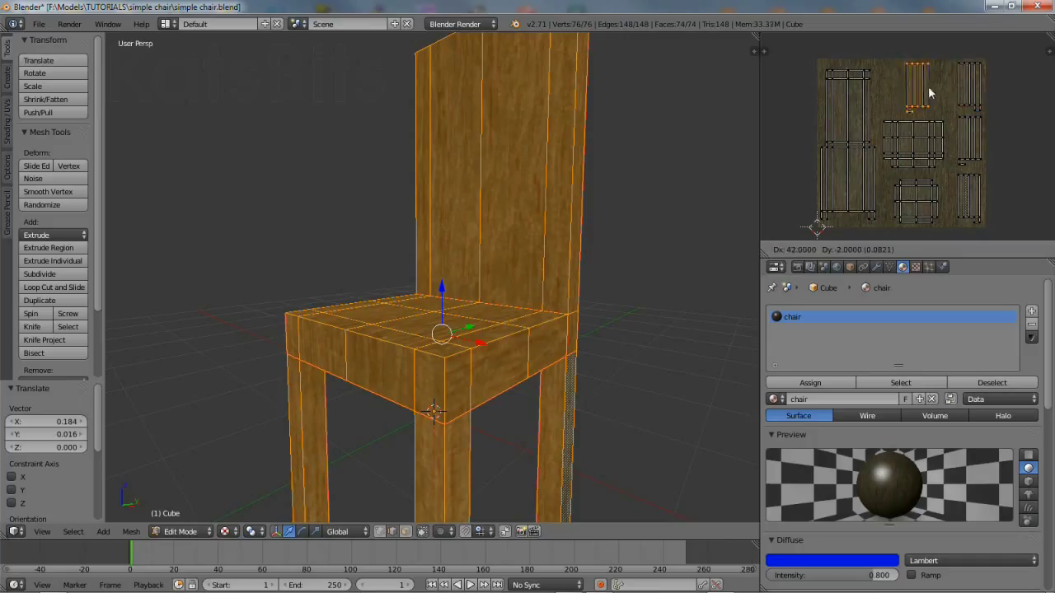
left_click(938, 87)
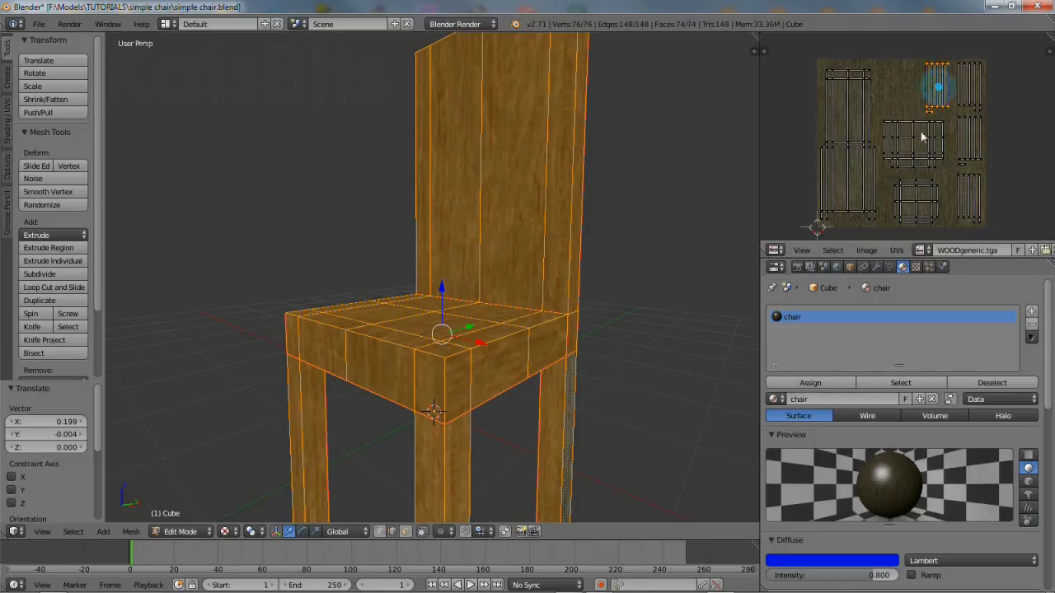
Move the small seat UV island by -0.012 in X and -0.008 in Y, and the island above it by 0.008 in X
right_click(904, 210)
key("g")
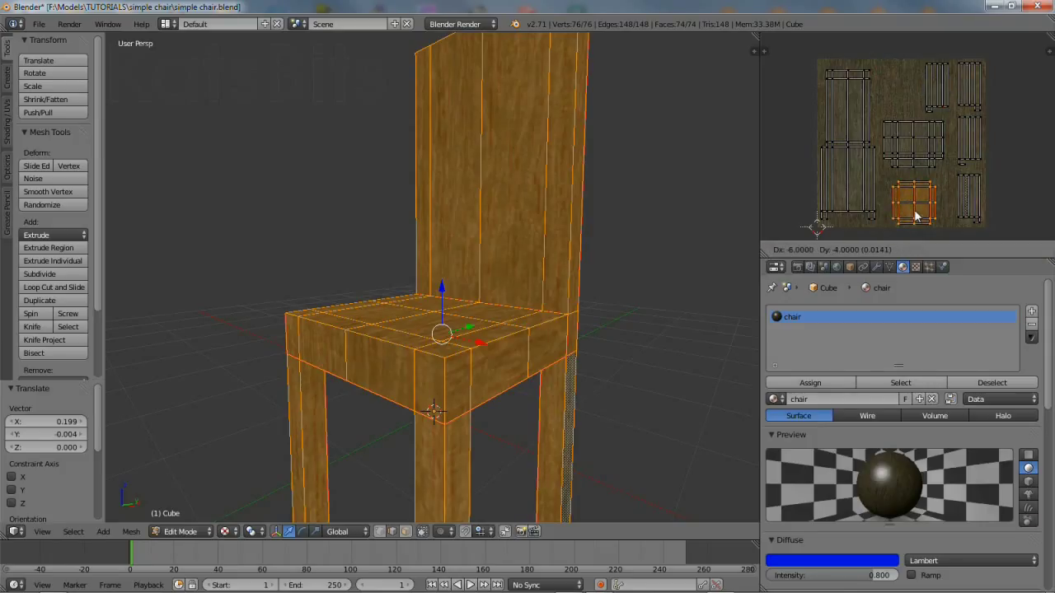
left_click(916, 215)
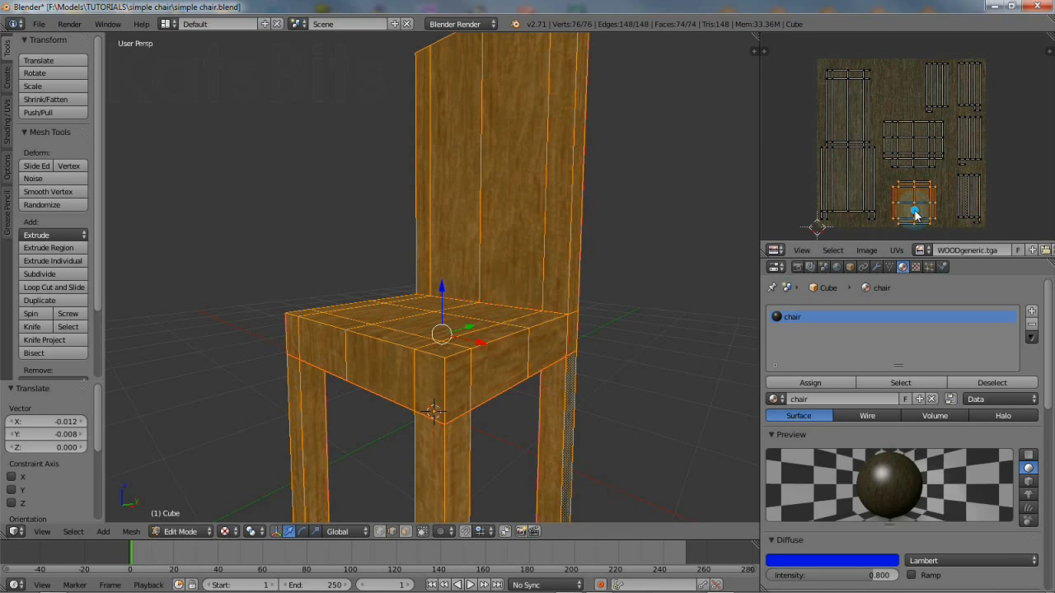
right_click(915, 157)
key("g")
left_click(916, 159)
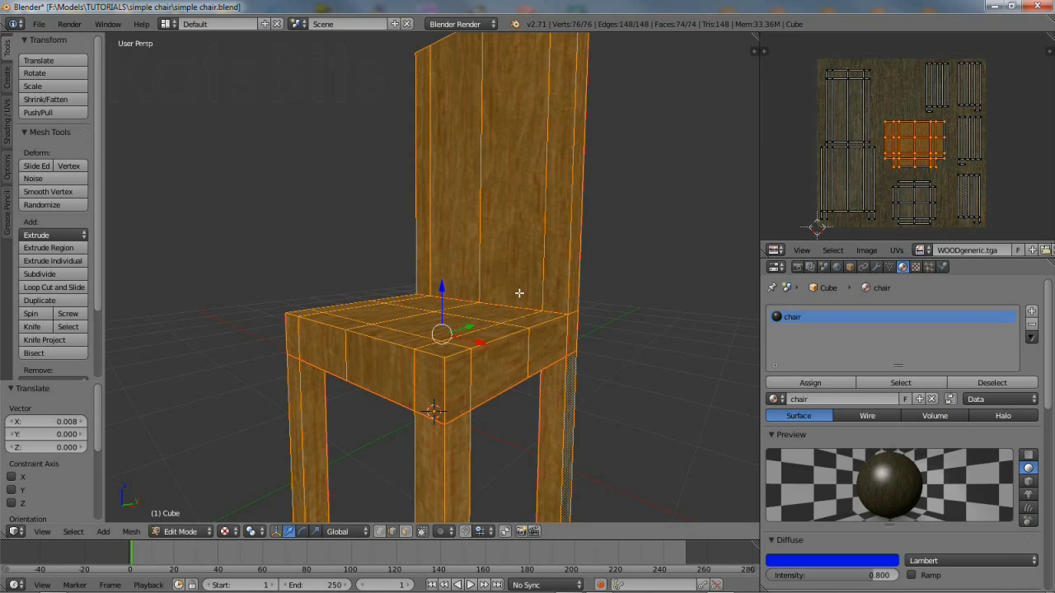
Examine the wood texture closely on the seat and the front of the backrest
middle_click_drag(520, 293, 494, 335)
scroll(495, 334, "up", 3)
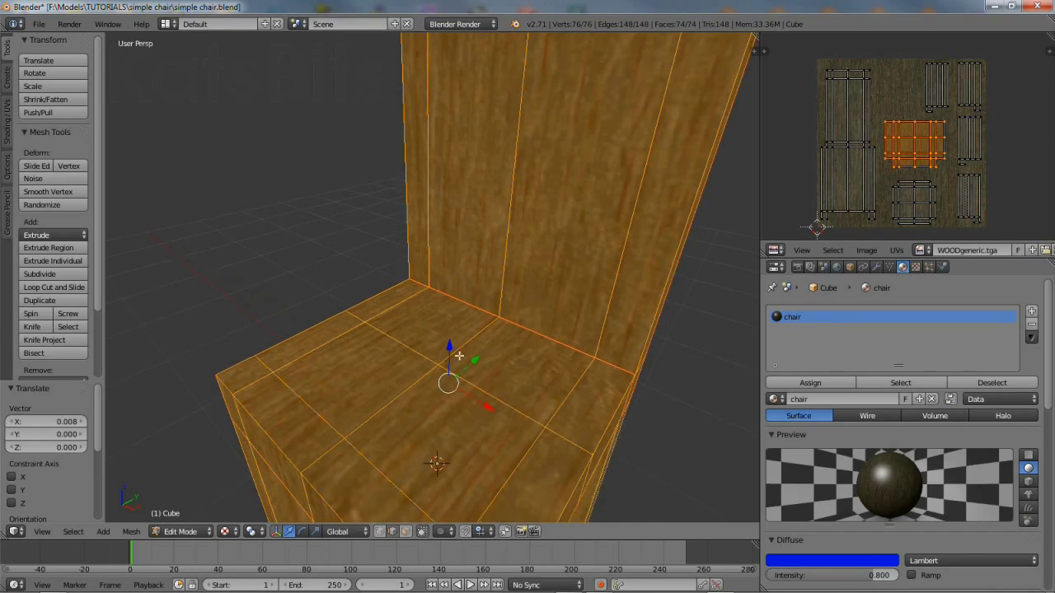
scroll(458, 319, "up", 1)
scroll(457, 319, "down", 3)
scroll(460, 303, "up", 3)
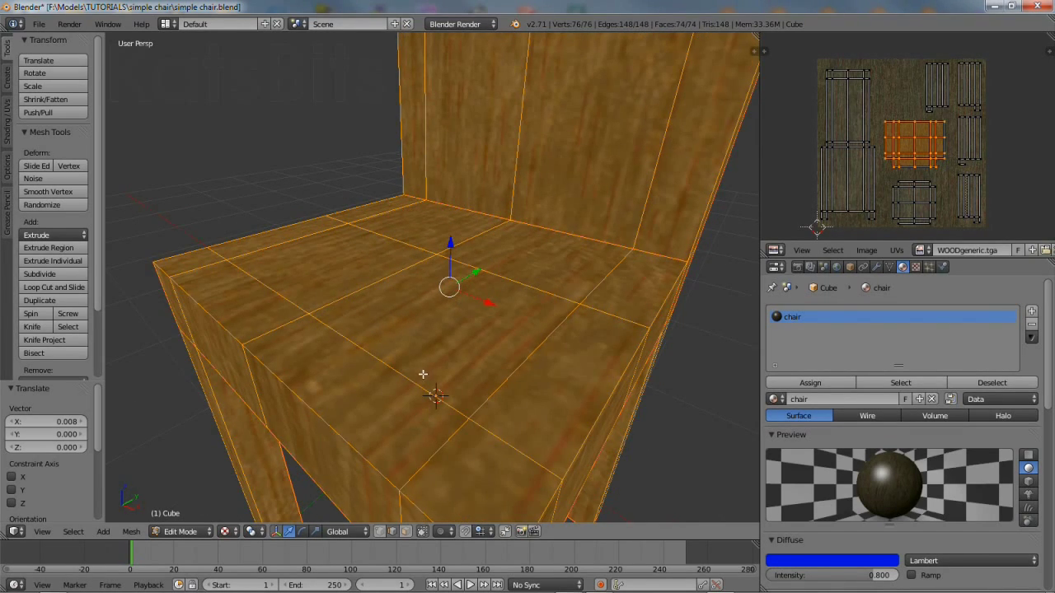
Deselect all of the chair's UVs in the UV layout
middle_click_drag(423, 371, 608, 295)
left_click(832, 250)
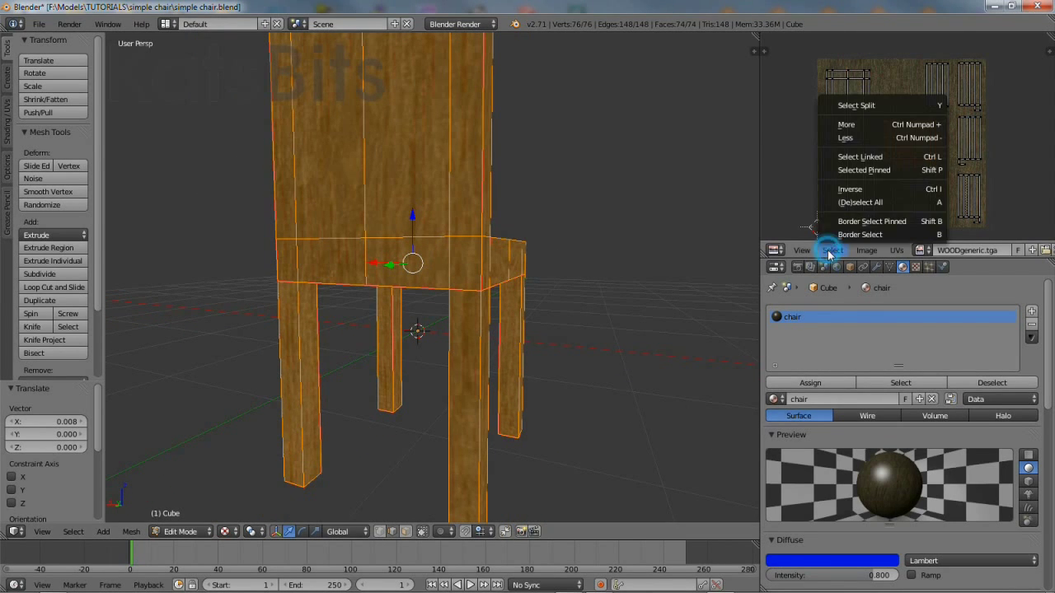
left_click(852, 202)
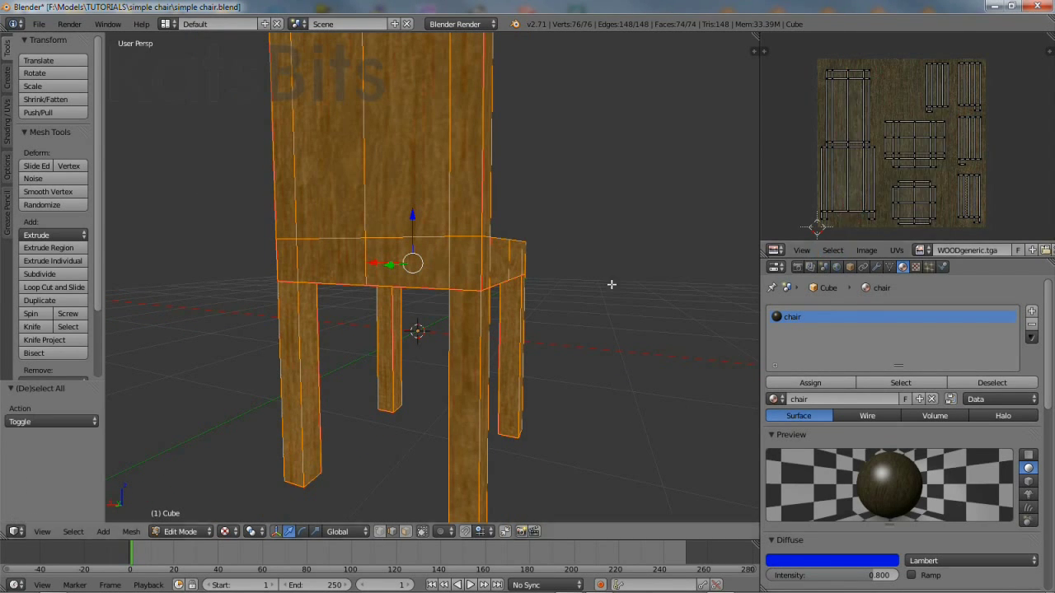
middle_click_drag(528, 331, 188, 344)
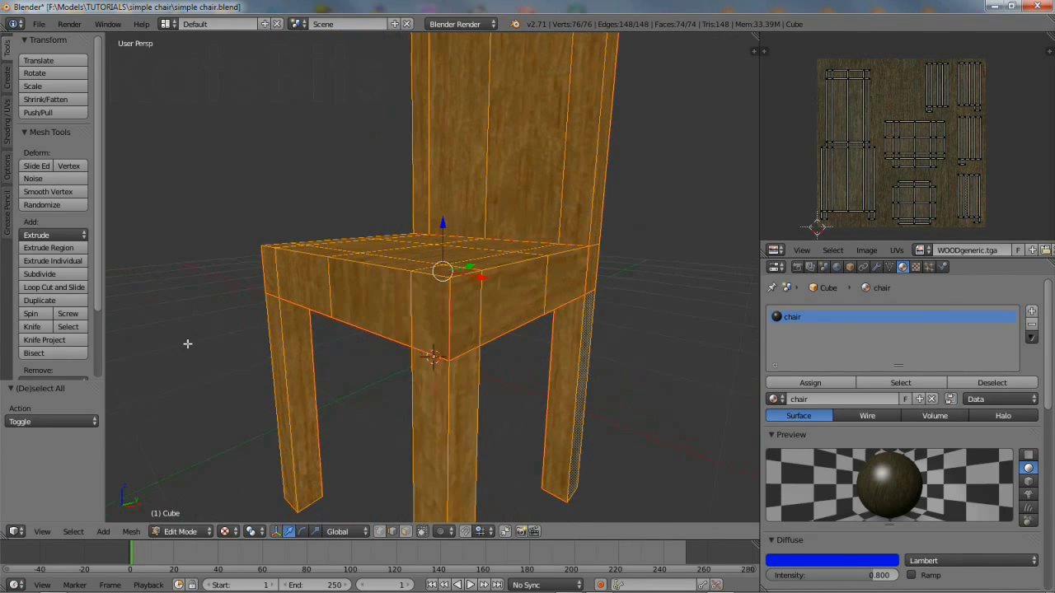
Leave mesh editing for Object Mode and deselect all objects in the scene
left_click(183, 533)
left_click(181, 517)
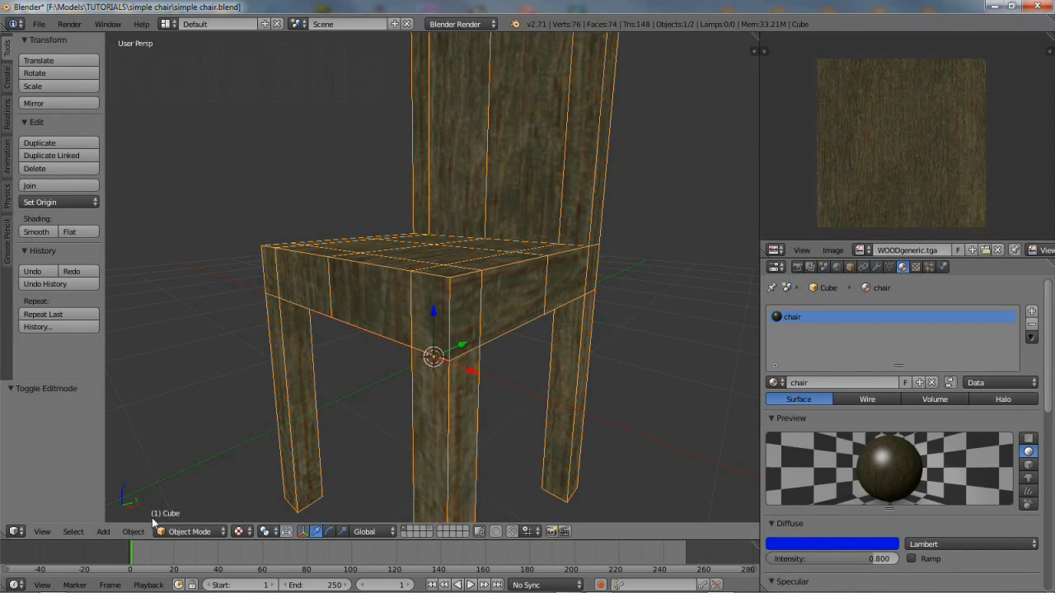
left_click(71, 532)
left_click(98, 483)
Examine the wood texture all around the chair, checking the seat, legs and both faces of the backrest
key("KP_4")
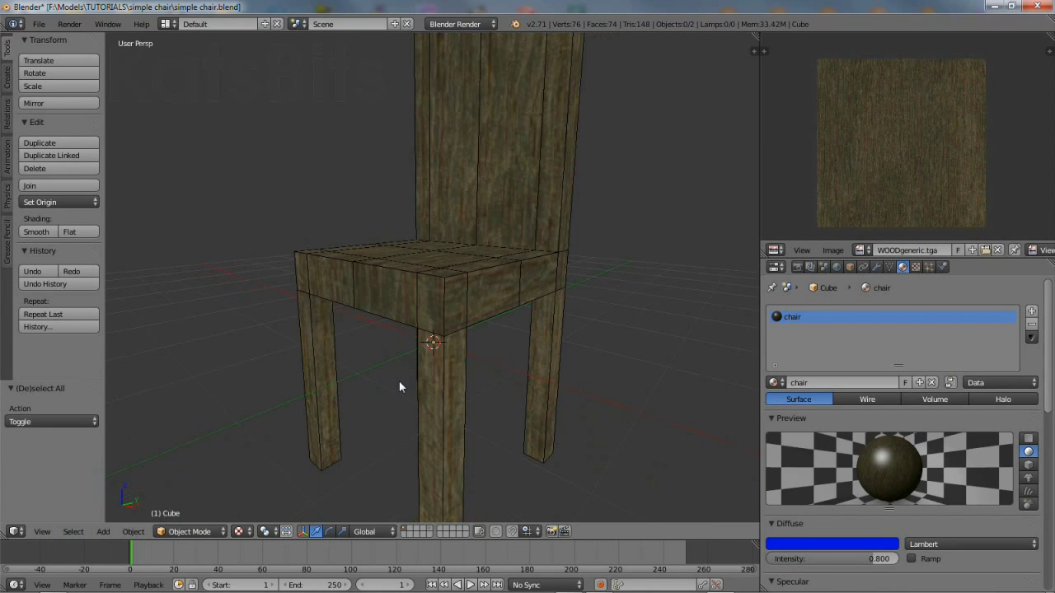
middle_click_drag(430, 261, 417, 360)
key("KP_4")
key("KP_4")
key("KP_4")
key("KP_4")
key("KP_4")
key("KP_4")
key("KP_4")
key("KP_4")
key("KP_4")
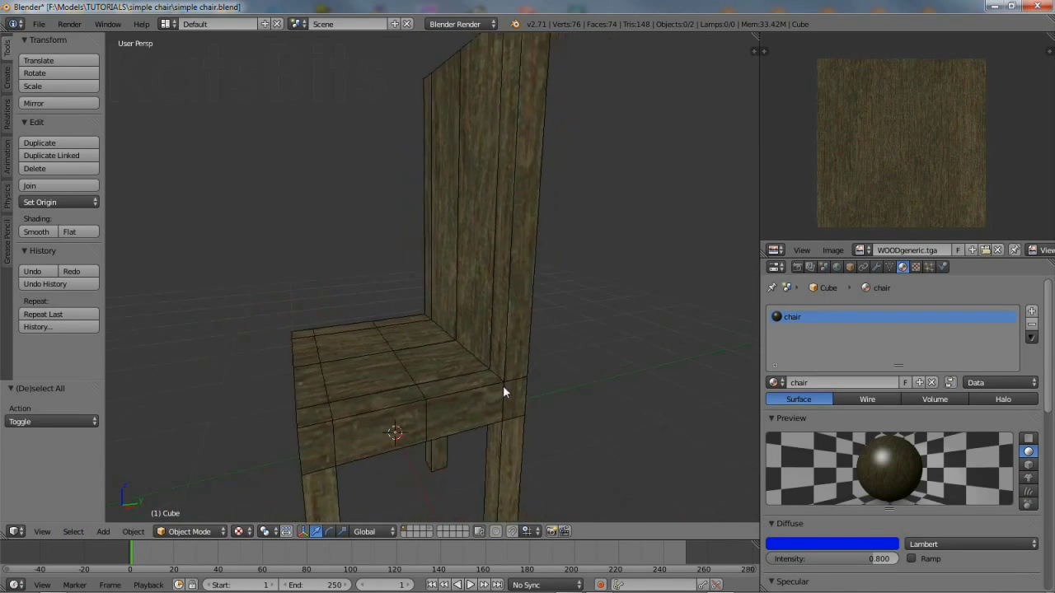
key("KP_4")
key("KP_4")
key("KP_4")
key("KP_4")
key("KP_4")
key("KP_4")
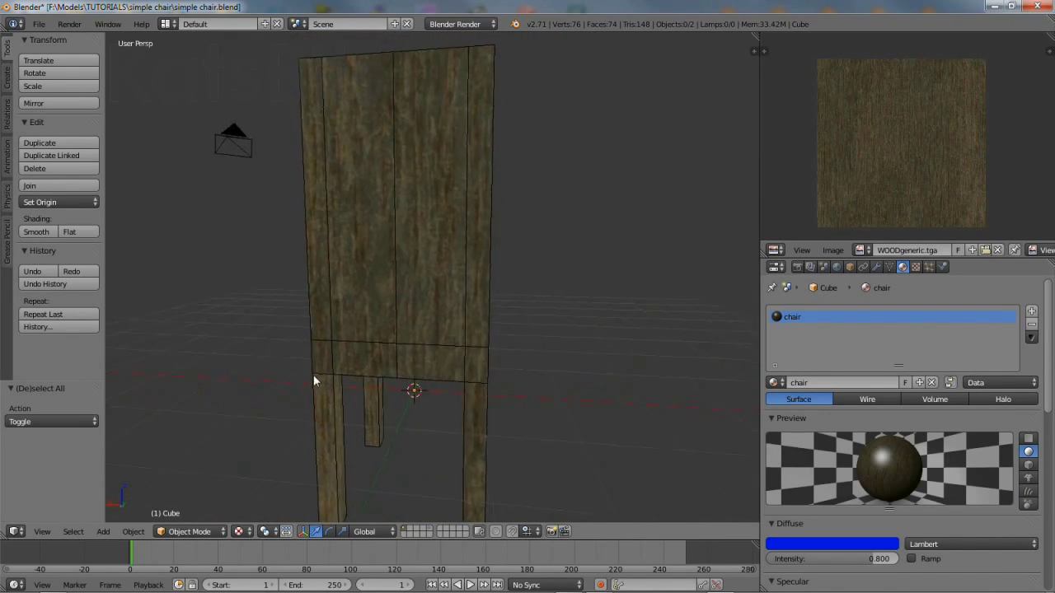
middle_click_drag(289, 379, 599, 381)
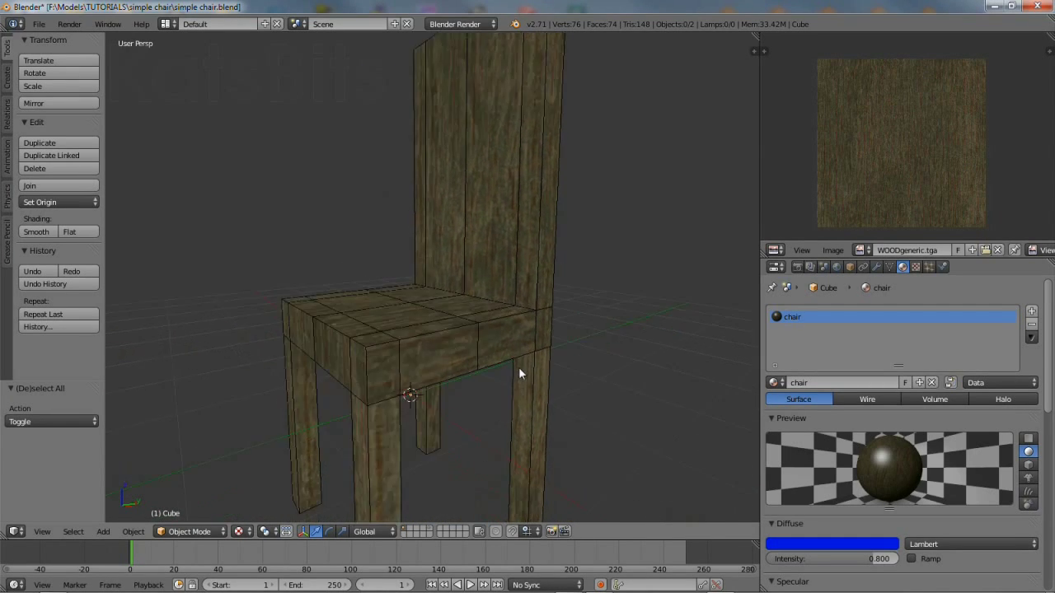